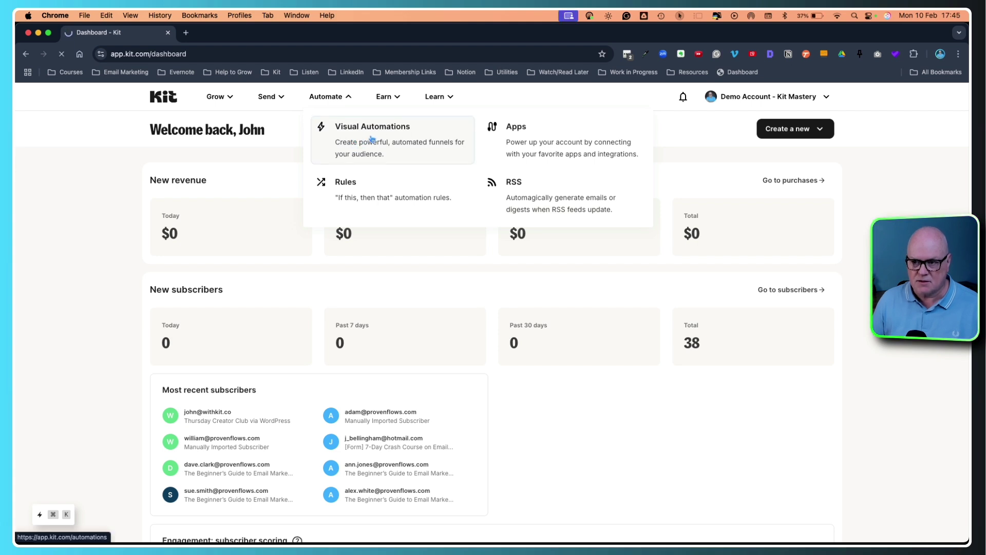
Enable Cursor Pro to highlight the mouse pointer.
{"action": "left_click", "coordinate": [680, 15]}
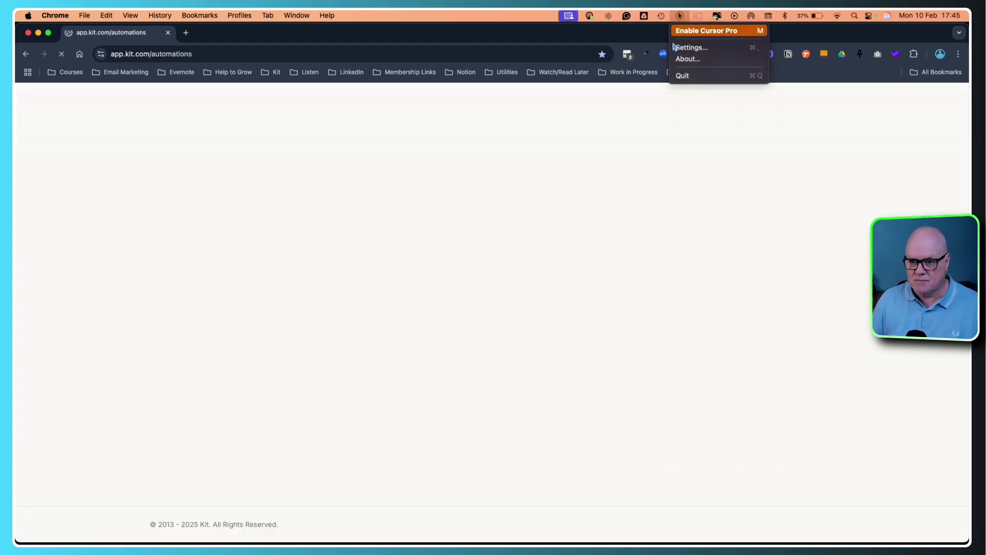
{"action": "left_click", "coordinate": [698, 29]}
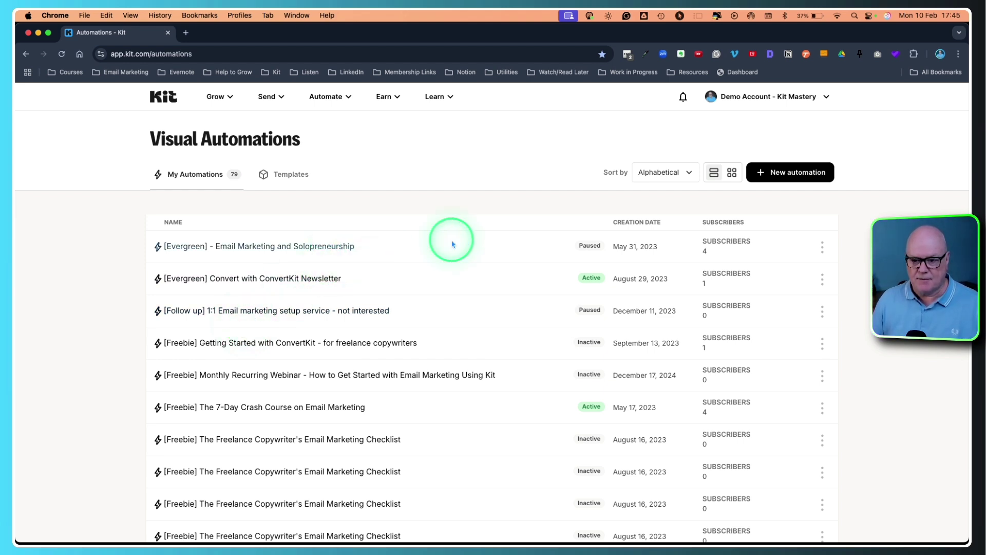
Start a new visual automation and look through the available automation templates.
{"action": "left_click", "coordinate": [785, 176]}
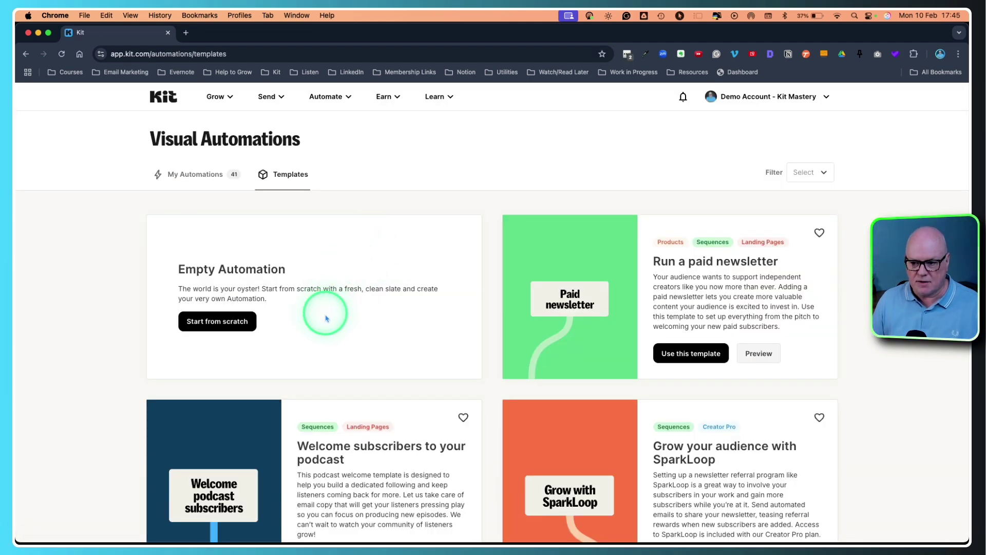
{"action": "scroll", "coordinate": [326, 322], "scroll_direction": "down", "scroll_amount": 6}
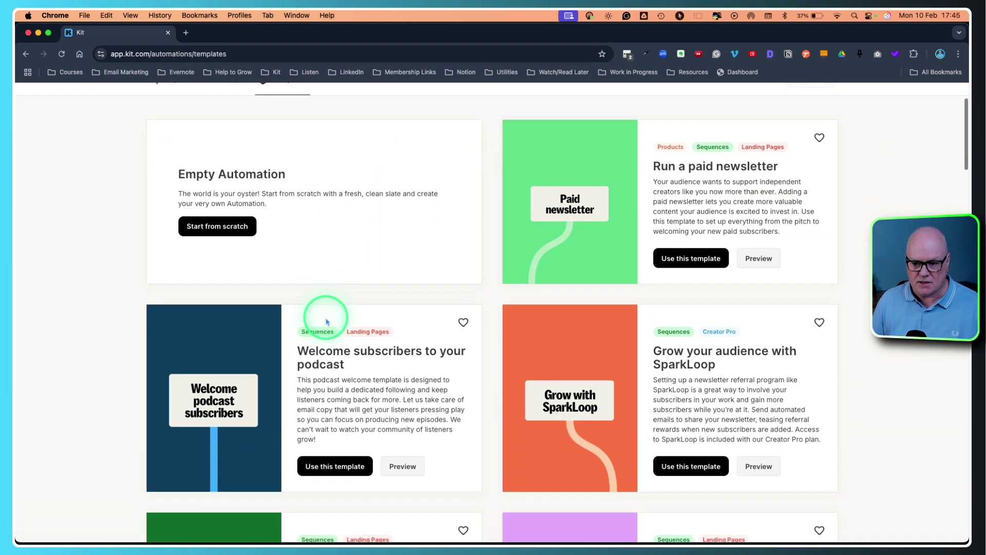
{"action": "scroll", "coordinate": [326, 322], "scroll_direction": "down", "scroll_amount": 9}
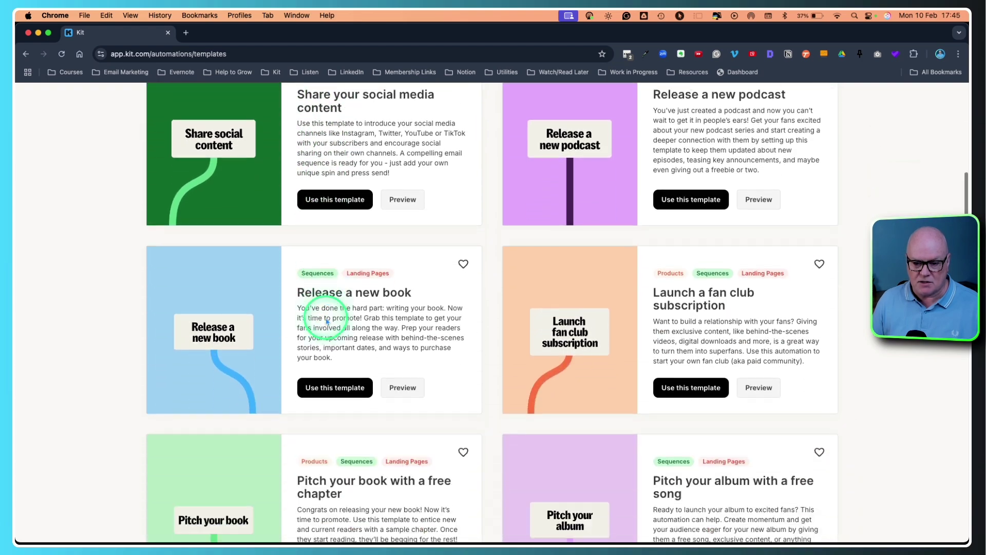
{"action": "scroll", "coordinate": [326, 322], "scroll_direction": "down", "scroll_amount": 13}
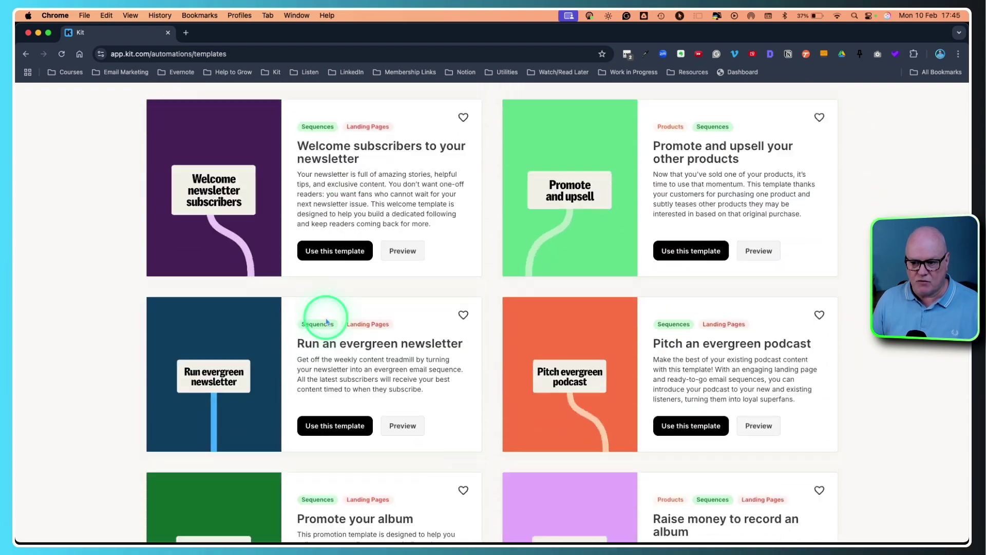
{"action": "scroll", "coordinate": [327, 322], "scroll_direction": "down", "scroll_amount": 12}
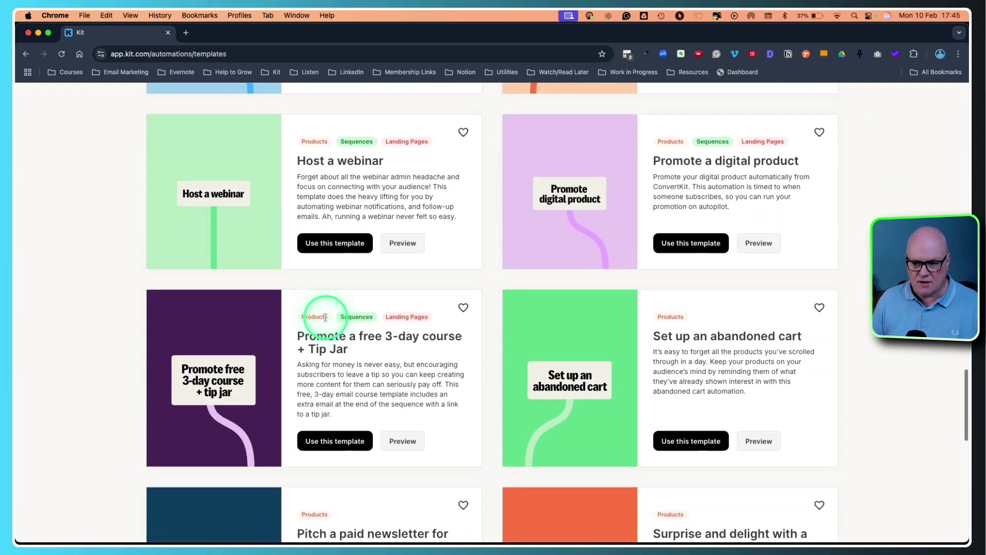
{"action": "scroll", "coordinate": [326, 317], "scroll_direction": "down", "scroll_amount": 7}
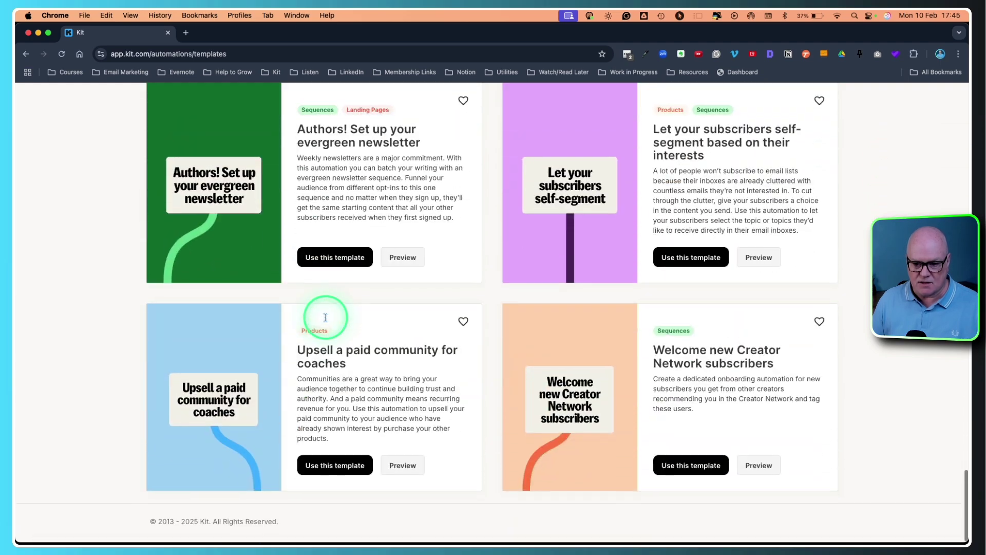
{"action": "scroll", "coordinate": [326, 322], "scroll_direction": "up", "scroll_amount": 7}
{"action": "scroll", "coordinate": [325, 321], "scroll_direction": "up", "scroll_amount": 20}
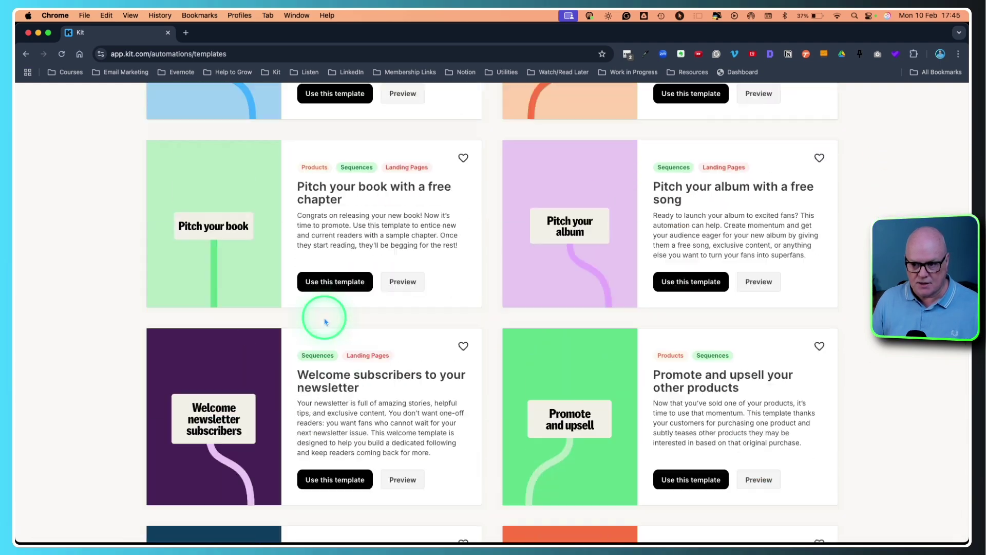
{"action": "scroll", "coordinate": [324, 316], "scroll_direction": "up", "scroll_amount": 4}
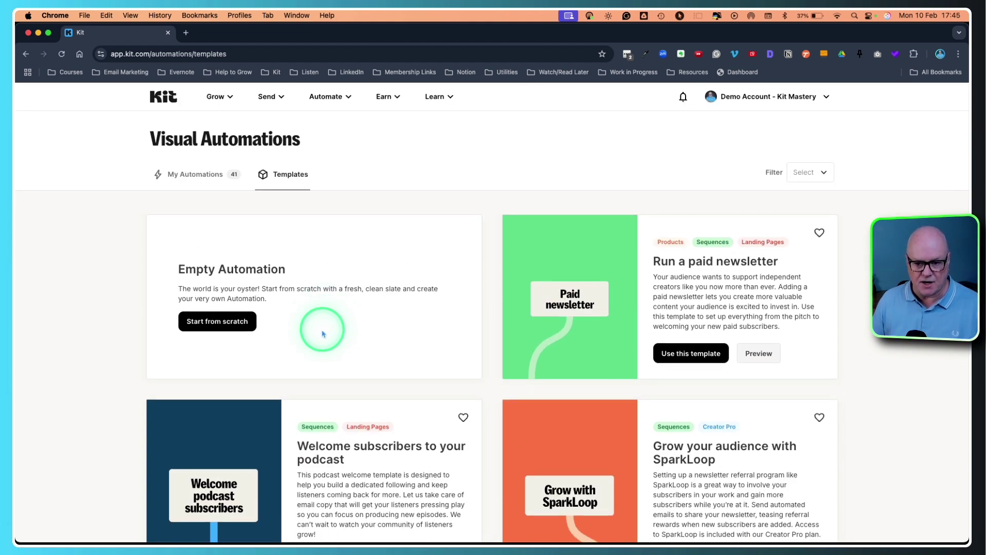
Create an empty automation from scratch and rename it "[Freebie] Email Marketer's Starter Guide".
{"action": "left_click", "coordinate": [213, 325]}
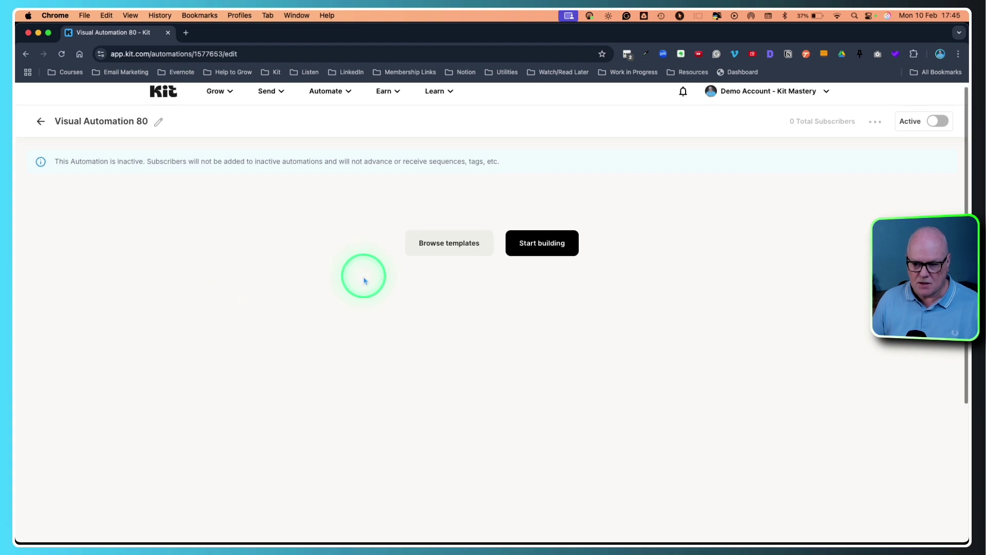
{"action": "left_click", "coordinate": [159, 128]}
{"action": "triple_click", "coordinate": [121, 127]}
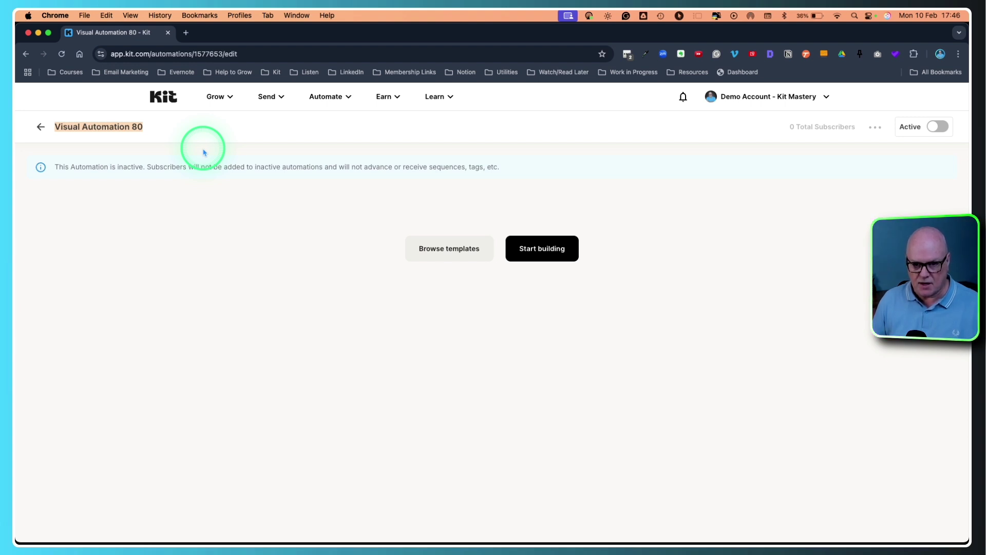
{"action": "key", "text": "BackSpace"}
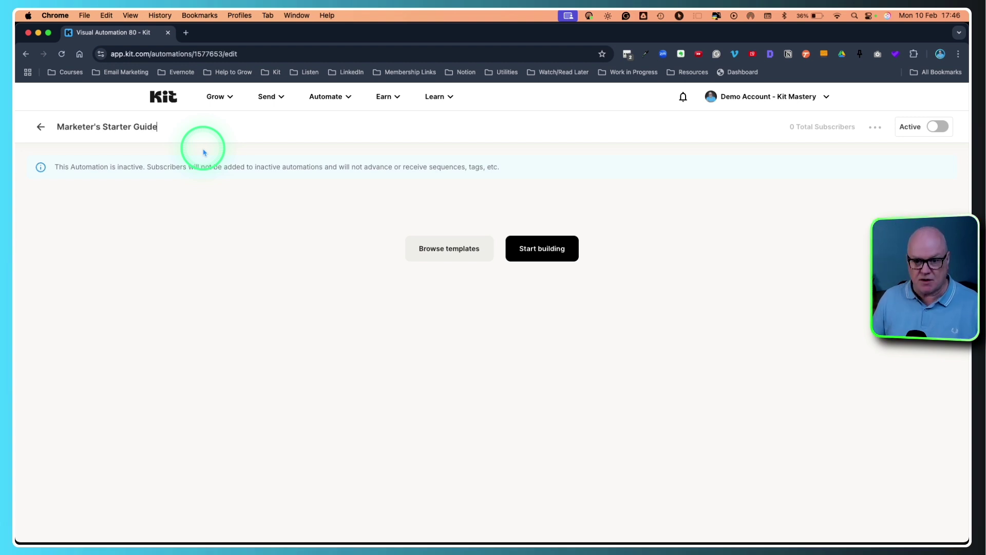
{"action": "left_click", "coordinate": [204, 153]}
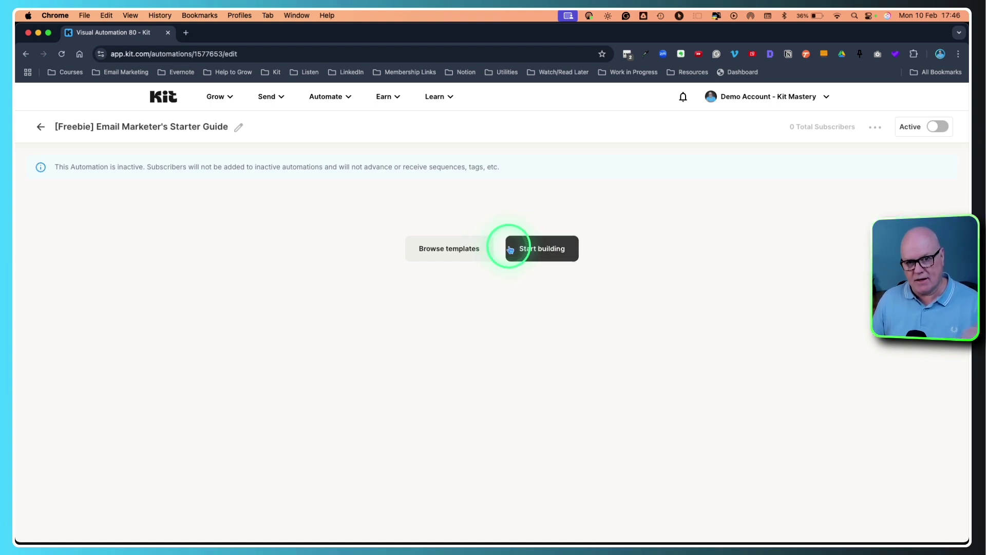
Add a starting event that triggers when a subscriber joins the first "[Freebie] Email Marketer's Starter Guide" form in the form list.
{"action": "left_click", "coordinate": [544, 248]}
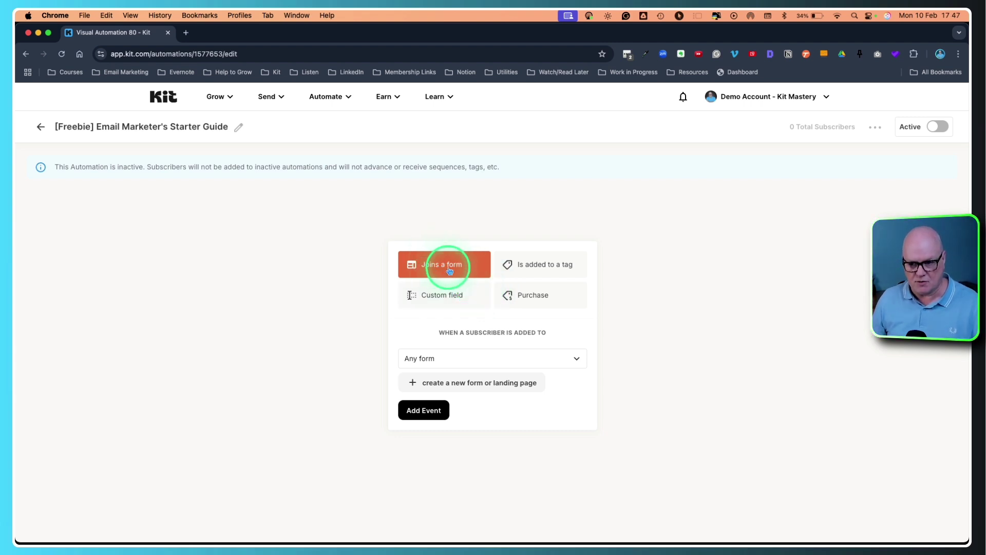
{"action": "scroll", "coordinate": [441, 269], "scroll_direction": "down", "scroll_amount": 1}
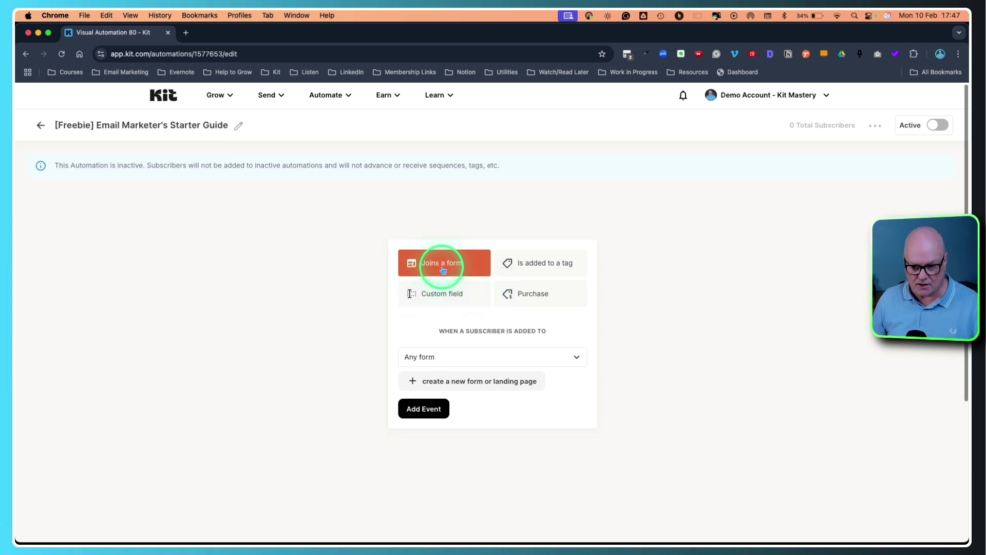
{"action": "left_click", "coordinate": [575, 358]}
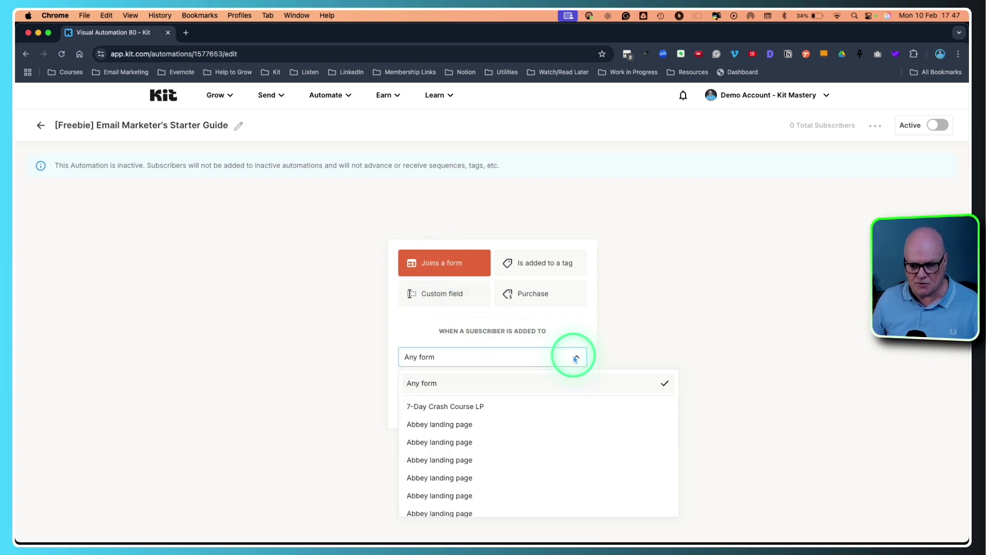
{"action": "scroll", "coordinate": [524, 409], "scroll_direction": "down", "scroll_amount": 5}
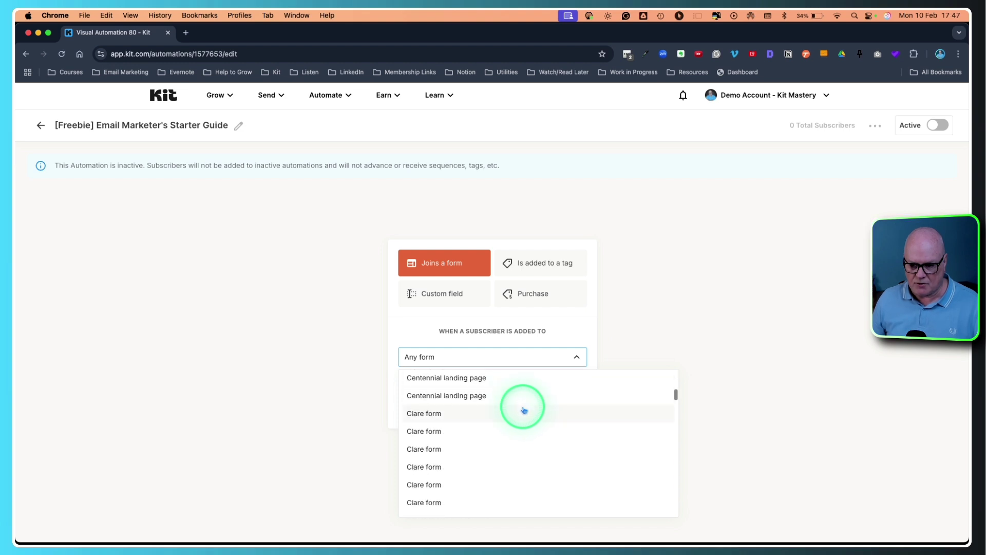
{"action": "scroll", "coordinate": [524, 409], "scroll_direction": "down", "scroll_amount": 10}
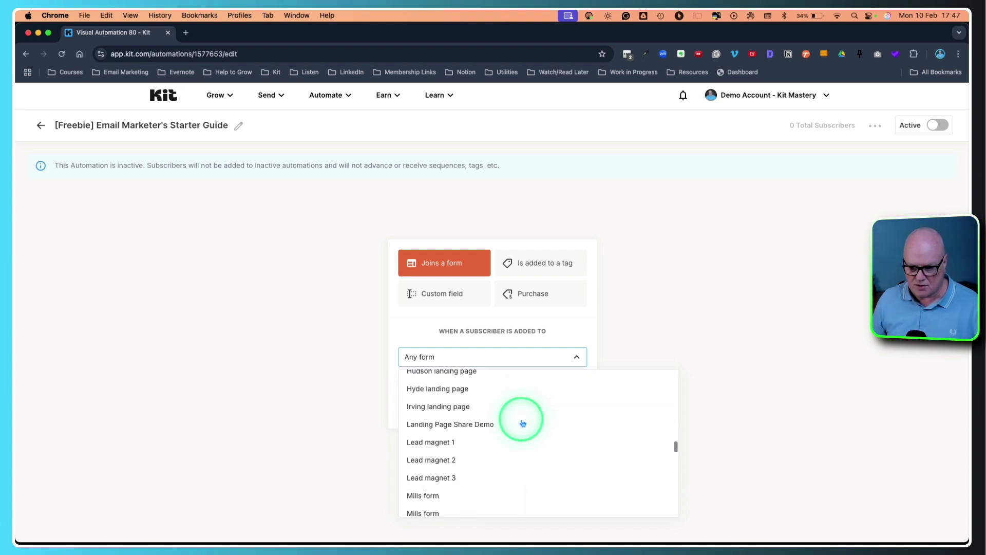
{"action": "scroll", "coordinate": [522, 423], "scroll_direction": "down", "scroll_amount": 15}
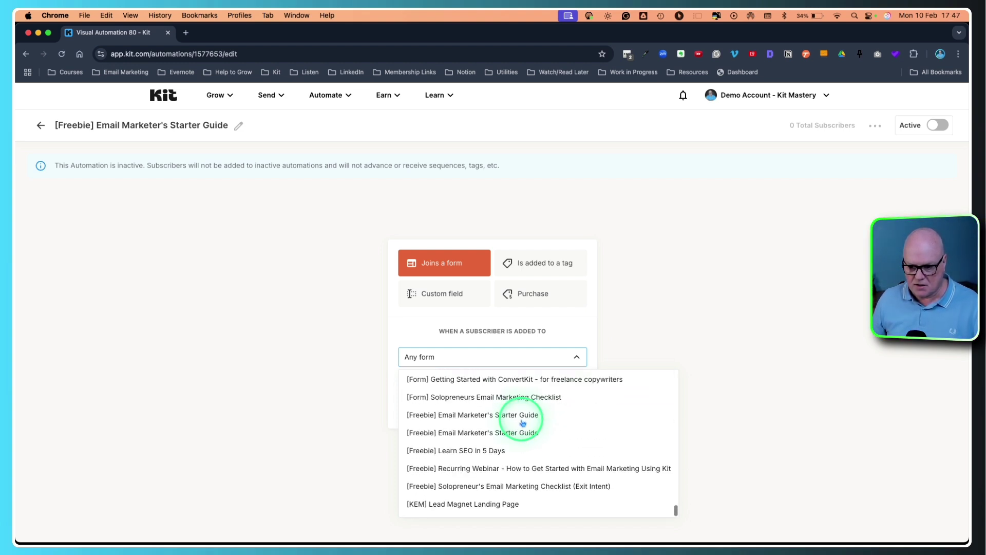
{"action": "scroll", "coordinate": [521, 420], "scroll_direction": "down", "scroll_amount": 5}
{"action": "scroll", "coordinate": [523, 422], "scroll_direction": "up", "scroll_amount": 5}
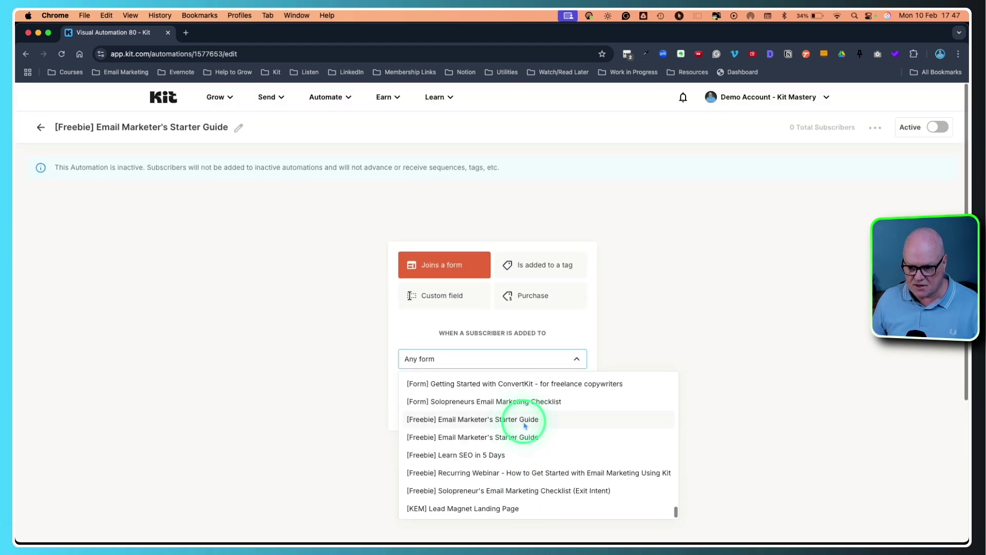
{"action": "scroll", "coordinate": [525, 425], "scroll_direction": "up", "scroll_amount": 2}
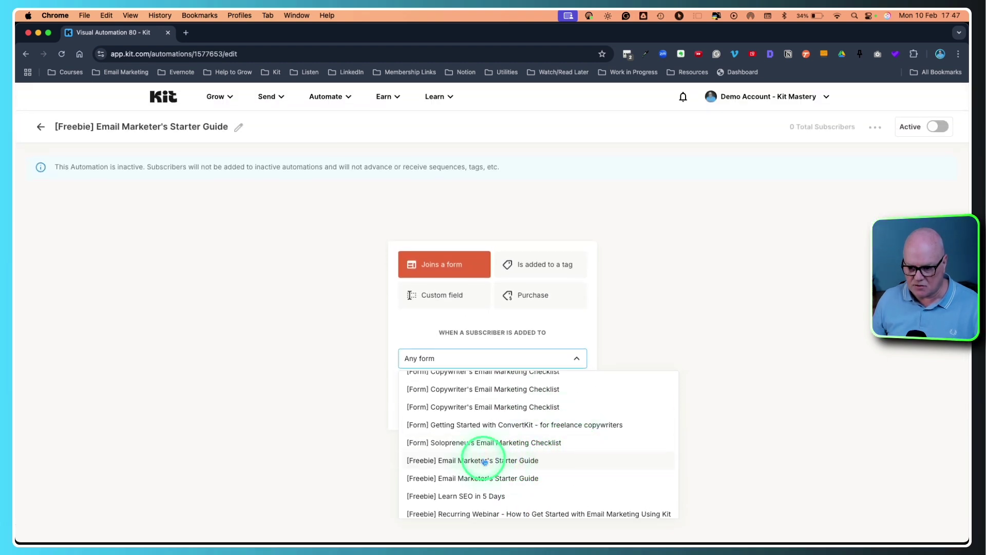
{"action": "left_click", "coordinate": [484, 462]}
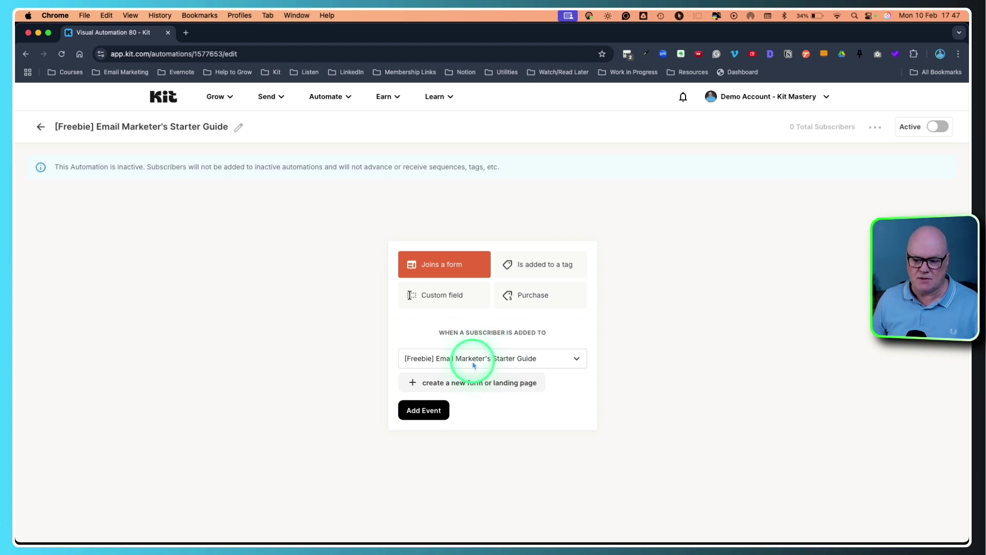
{"action": "left_click", "coordinate": [429, 413]}
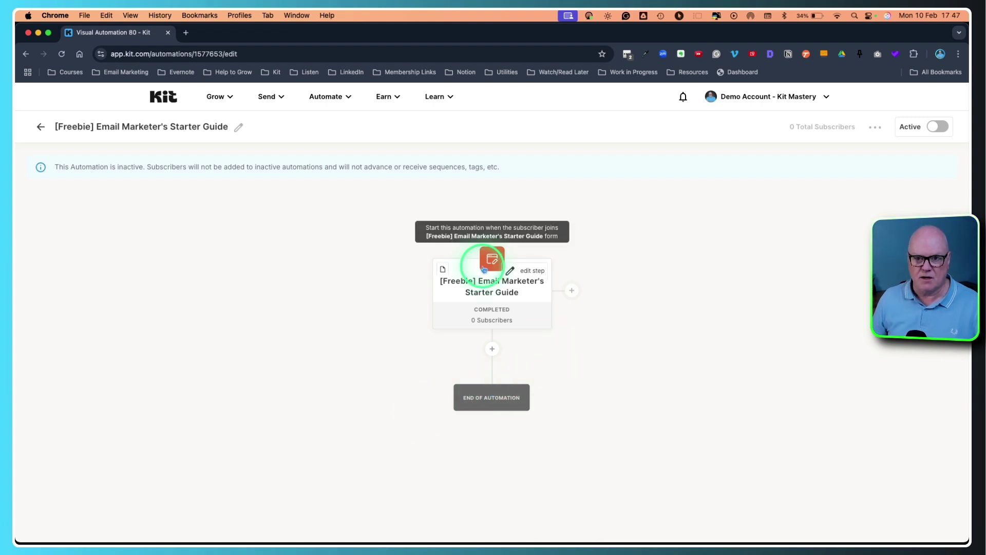
Open provenflows.com in a new browser tab.
{"action": "left_click", "coordinate": [186, 32]}
{"action": "type", "text": "p"}
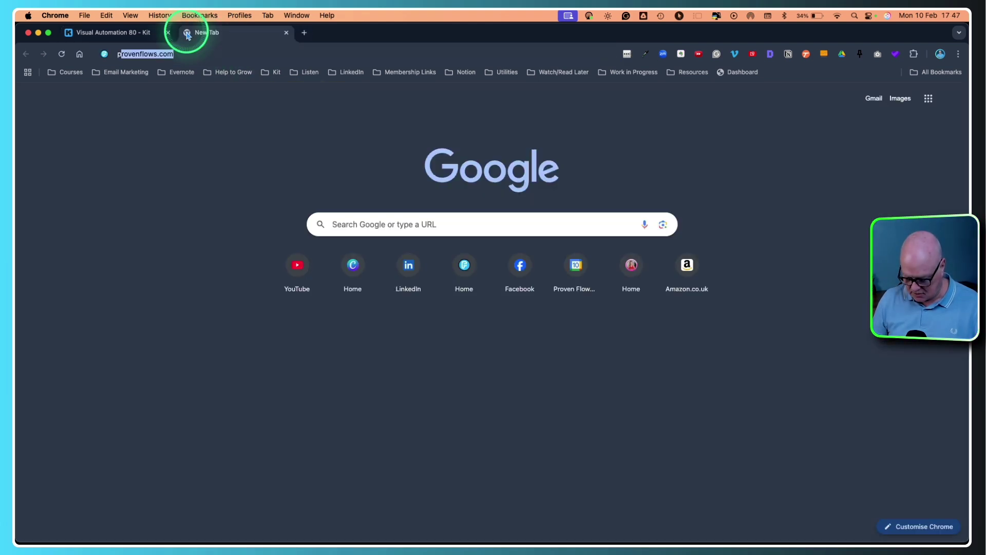
{"action": "key", "text": "Return"}
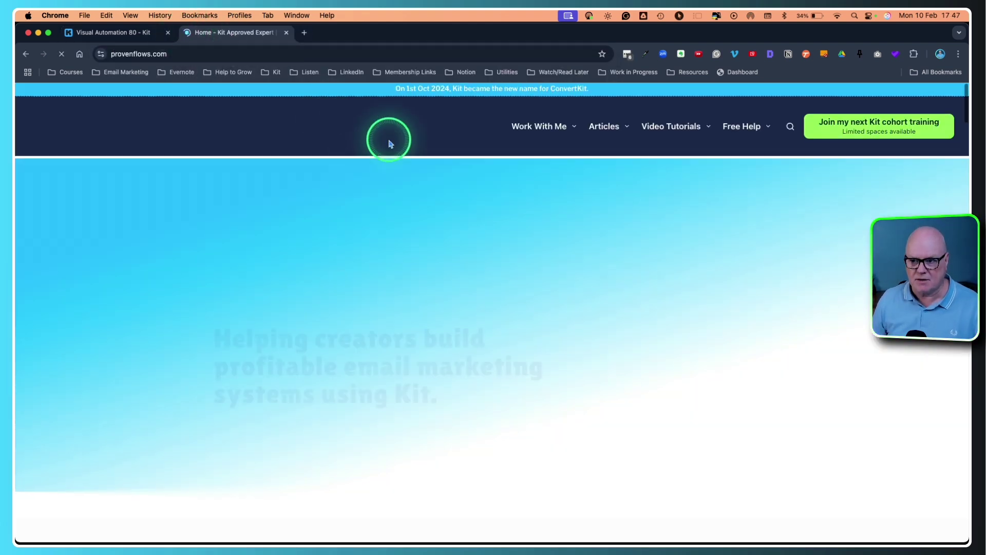
Open the free help page "I Need Help Starting Email Marketing" and view its starter guide sign-up form.
{"action": "mouse_move", "coordinate": [552, 129]}
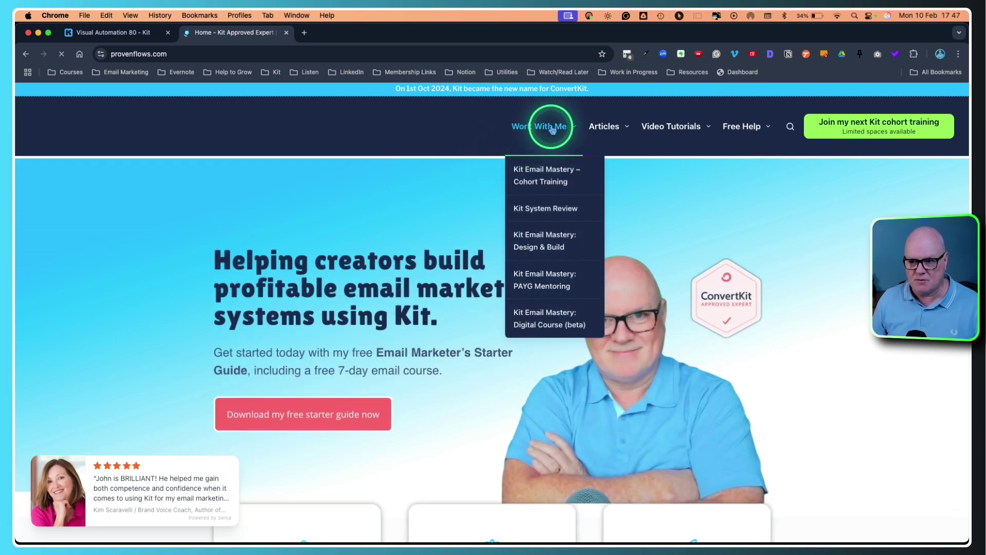
{"action": "mouse_move", "coordinate": [742, 129]}
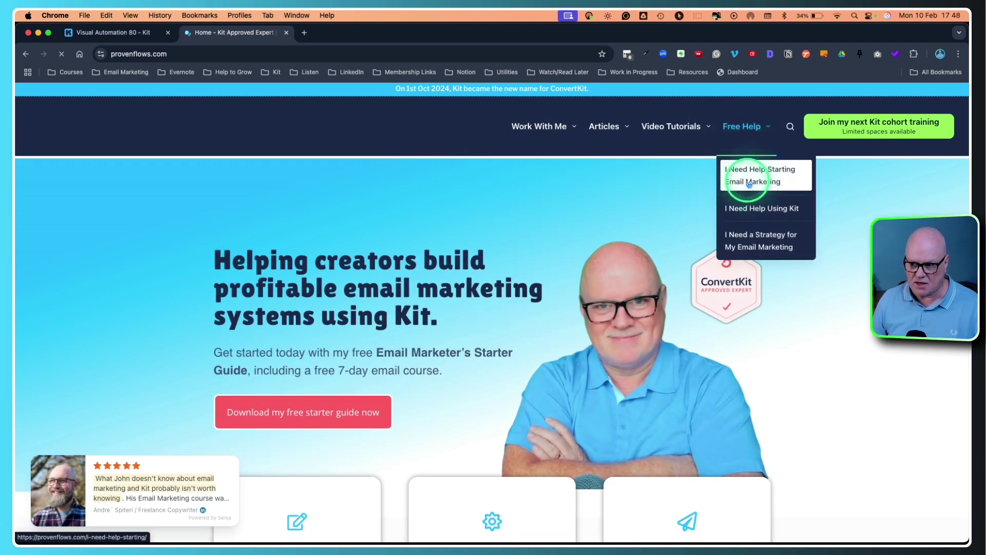
{"action": "mouse_move", "coordinate": [686, 135]}
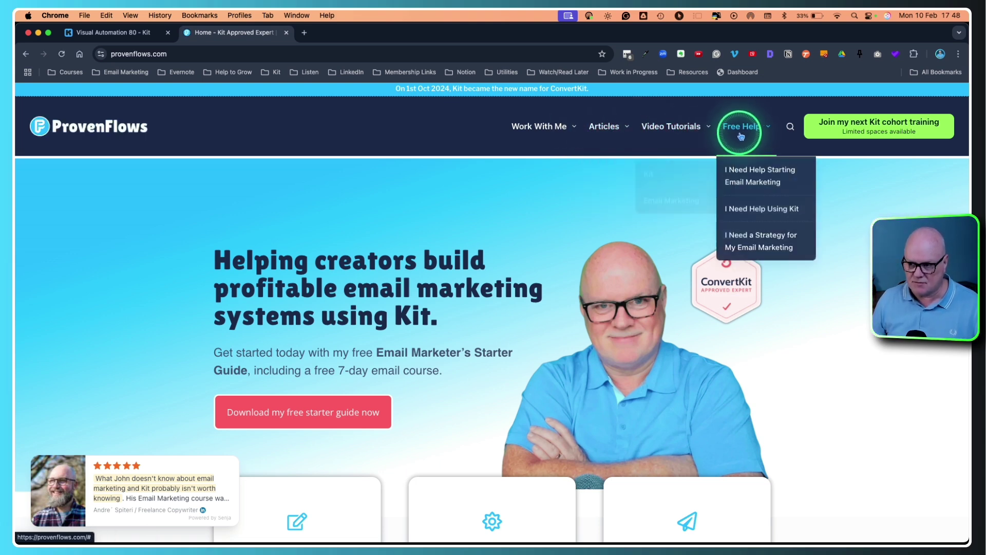
{"action": "left_click", "coordinate": [756, 180]}
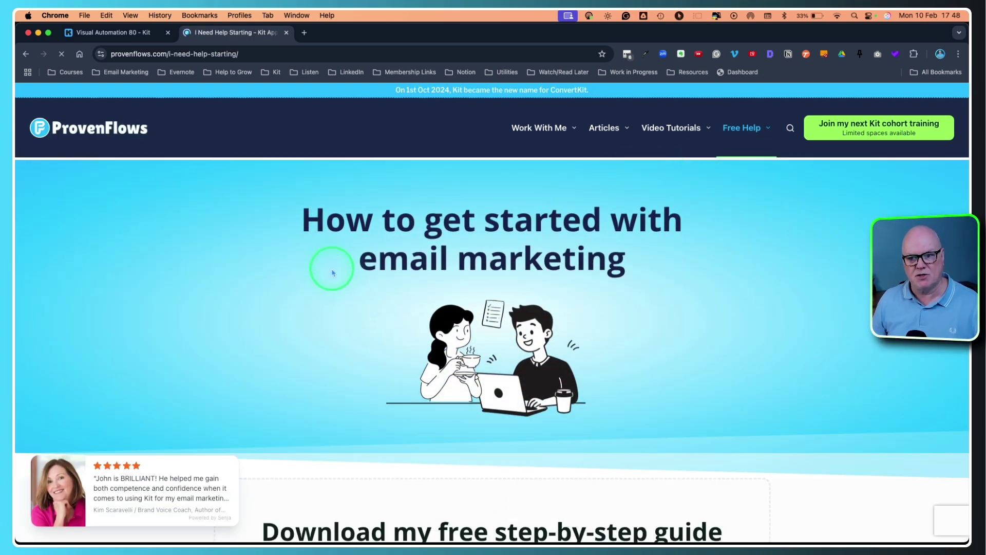
{"action": "scroll", "coordinate": [340, 296], "scroll_direction": "down", "scroll_amount": 6}
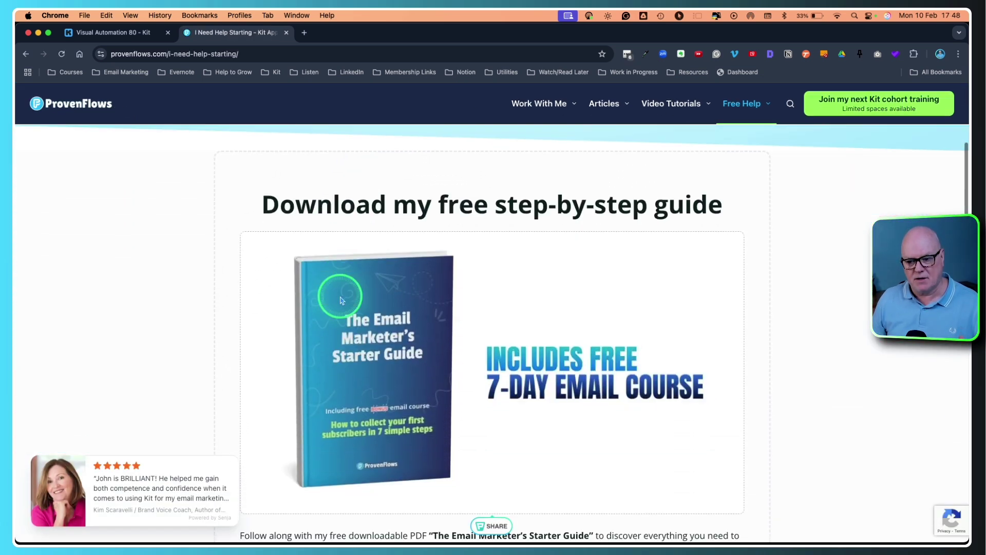
{"action": "scroll", "coordinate": [340, 299], "scroll_direction": "down", "scroll_amount": 5}
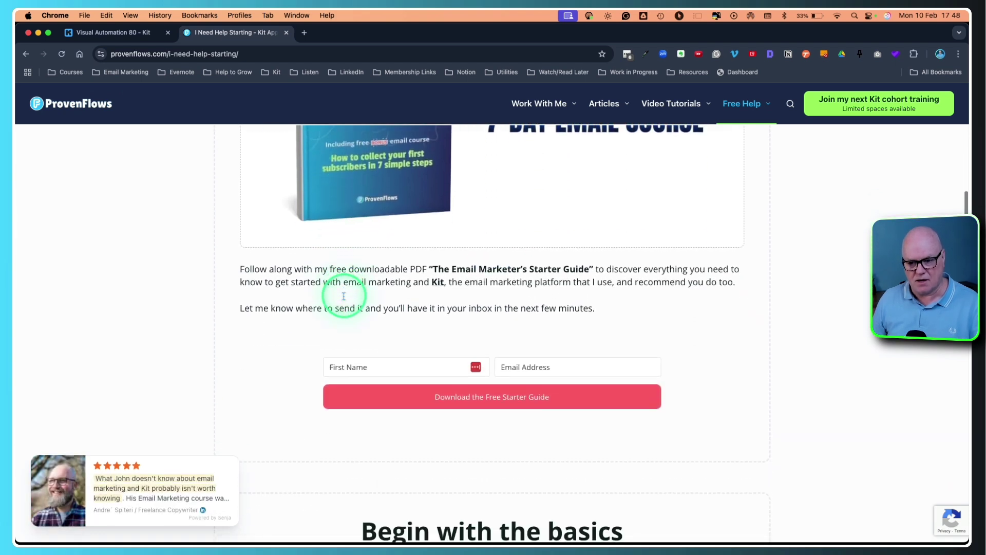
{"action": "scroll", "coordinate": [344, 296], "scroll_direction": "down", "scroll_amount": 2}
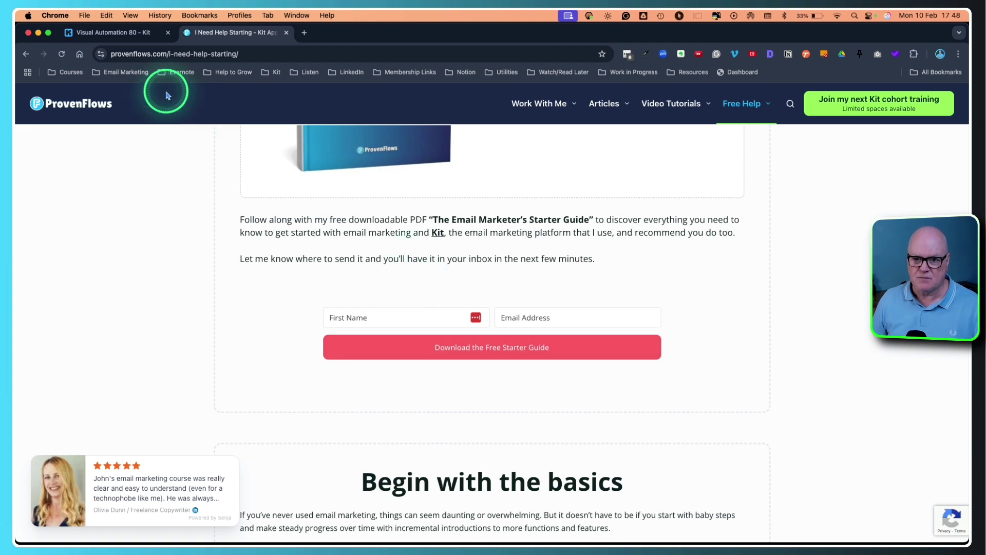
Return to the Kit automation and view the event types available for a new step beneath the form entry point.
{"action": "left_click", "coordinate": [105, 34]}
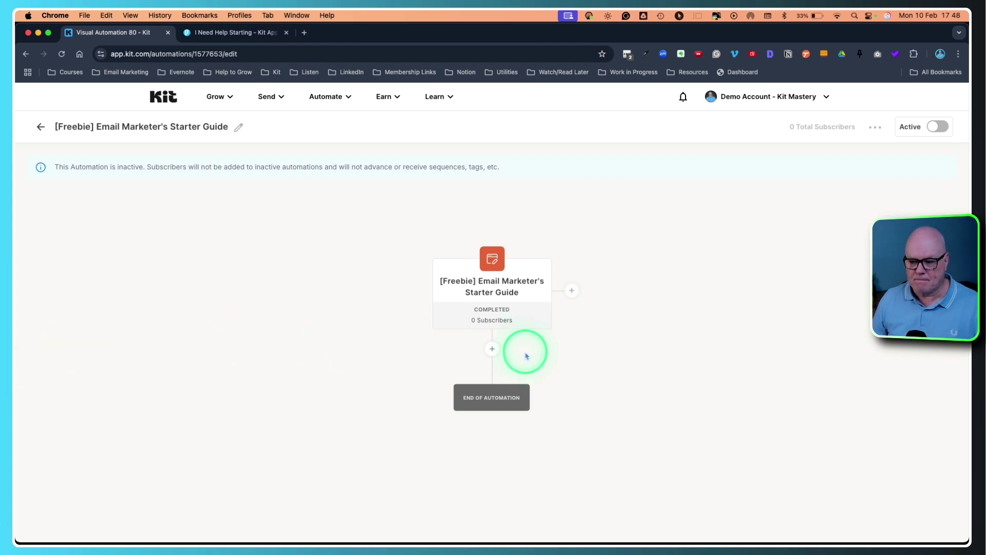
{"action": "scroll", "coordinate": [524, 352], "scroll_direction": "down", "scroll_amount": 2}
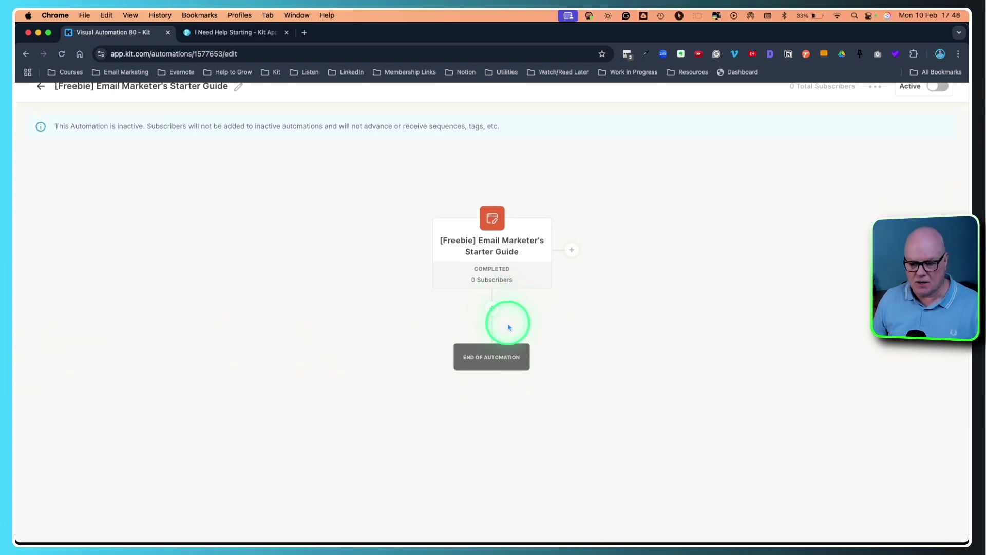
{"action": "scroll", "coordinate": [496, 308], "scroll_direction": "down", "scroll_amount": 1}
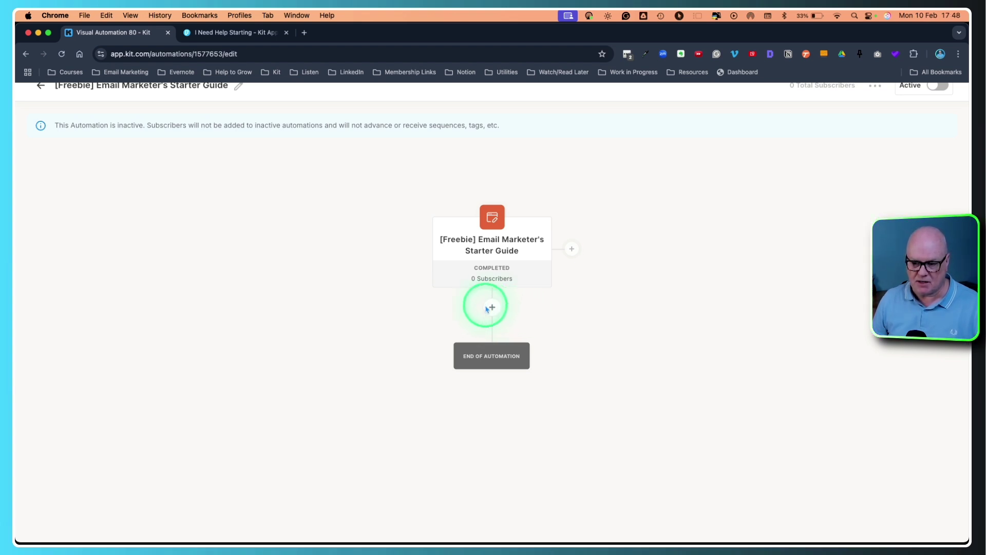
{"action": "left_click", "coordinate": [491, 308]}
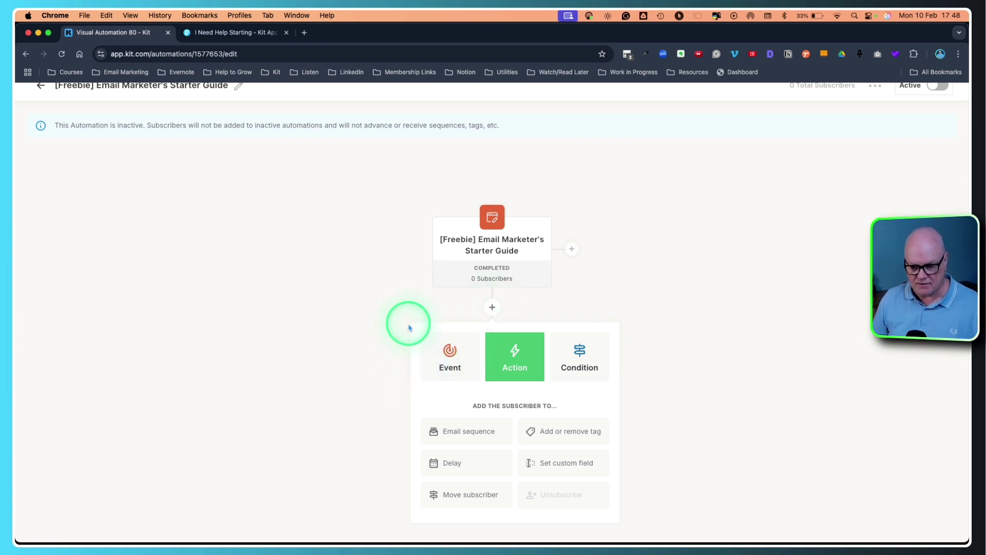
{"action": "scroll", "coordinate": [375, 337], "scroll_direction": "down", "scroll_amount": 3}
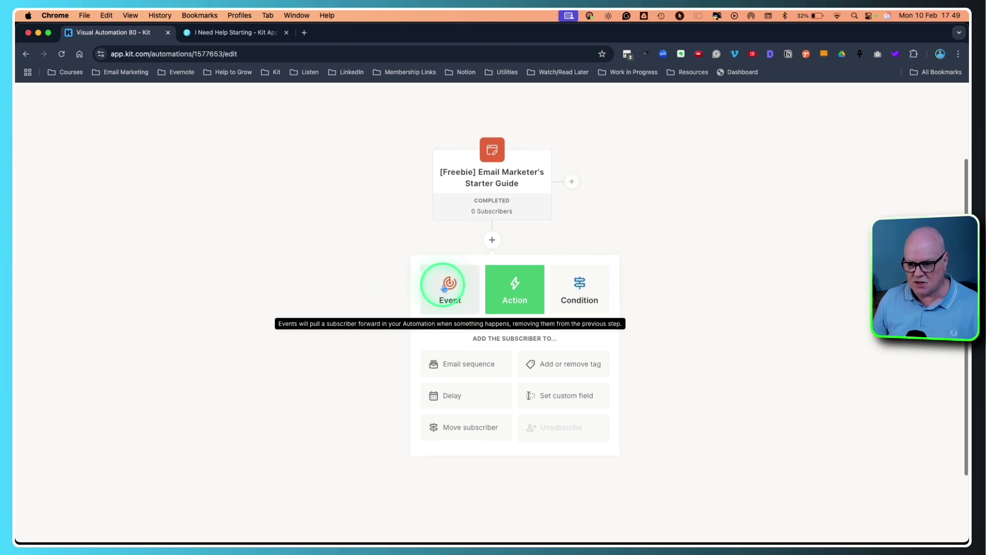
{"action": "left_click", "coordinate": [446, 288]}
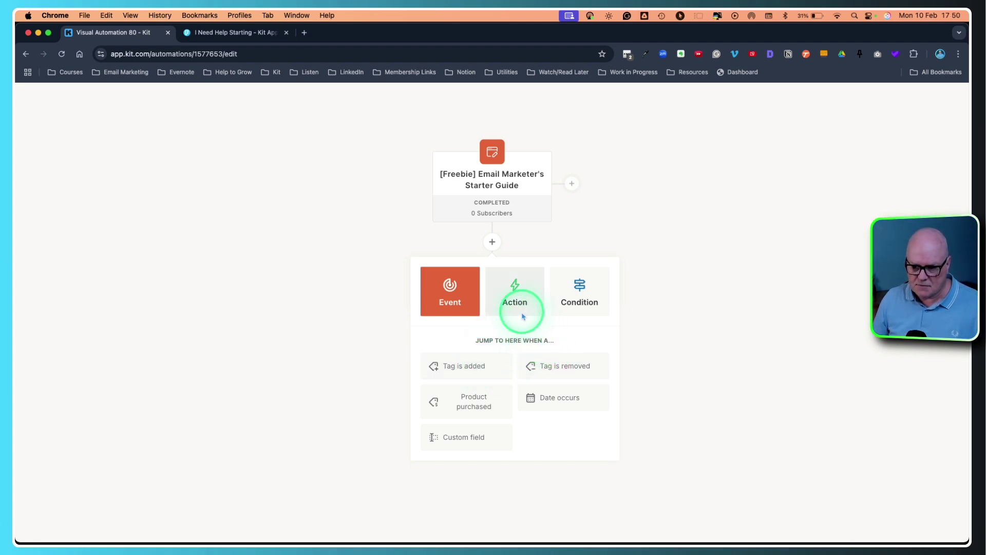
Add an action beneath the form that adds the subscriber to "The Beginner's Guide to Email Marketing Welcome Sequence".
{"action": "left_click", "coordinate": [503, 290]}
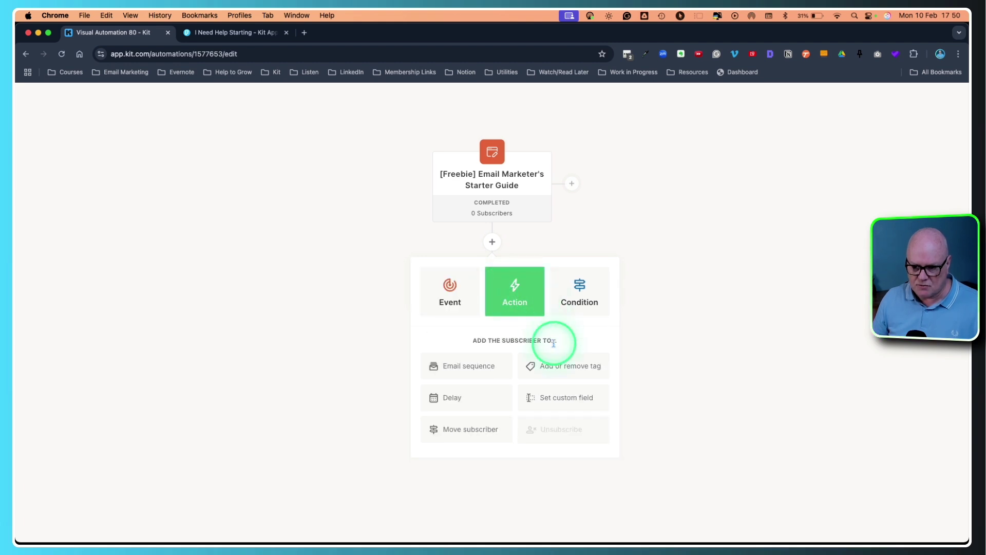
{"action": "left_click", "coordinate": [466, 367]}
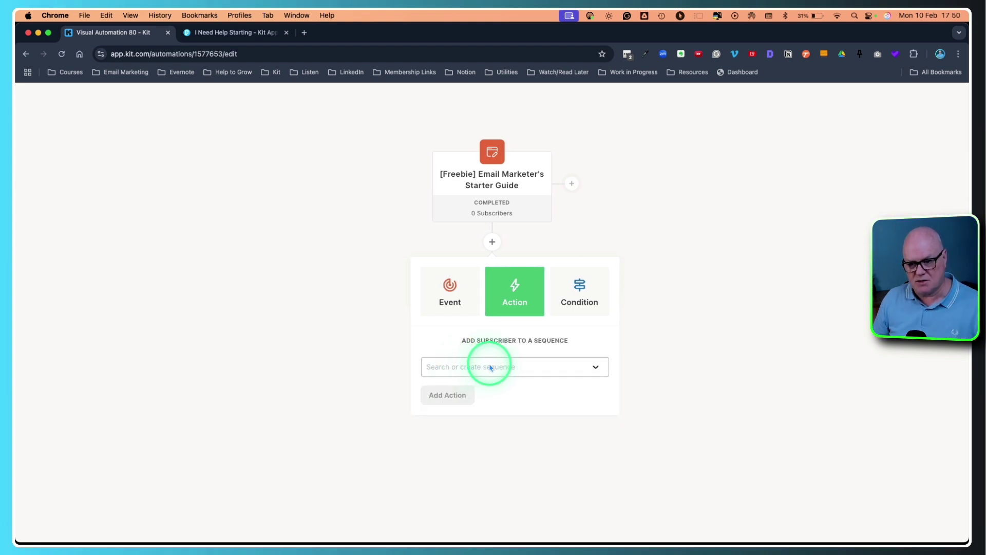
{"action": "left_click", "coordinate": [489, 365]}
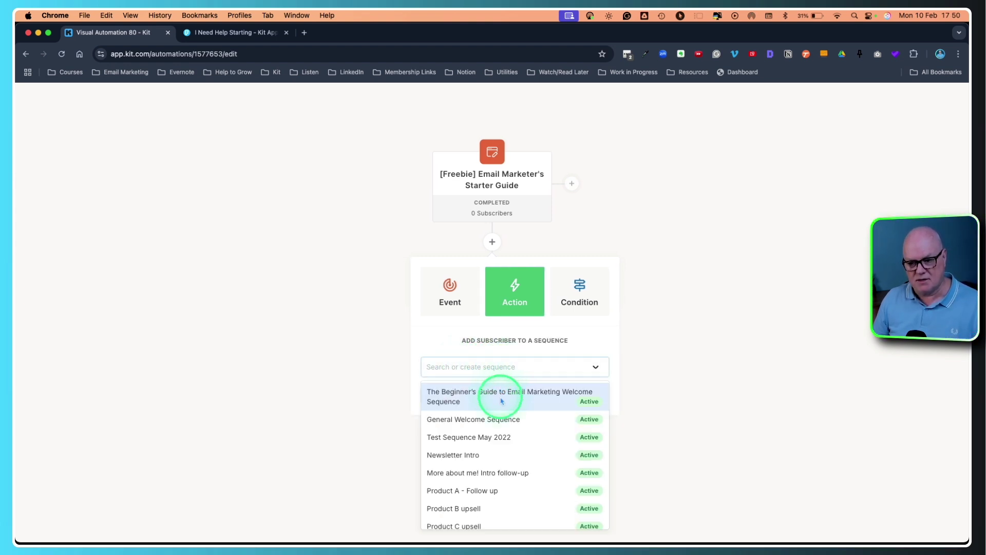
{"action": "left_click", "coordinate": [481, 398]}
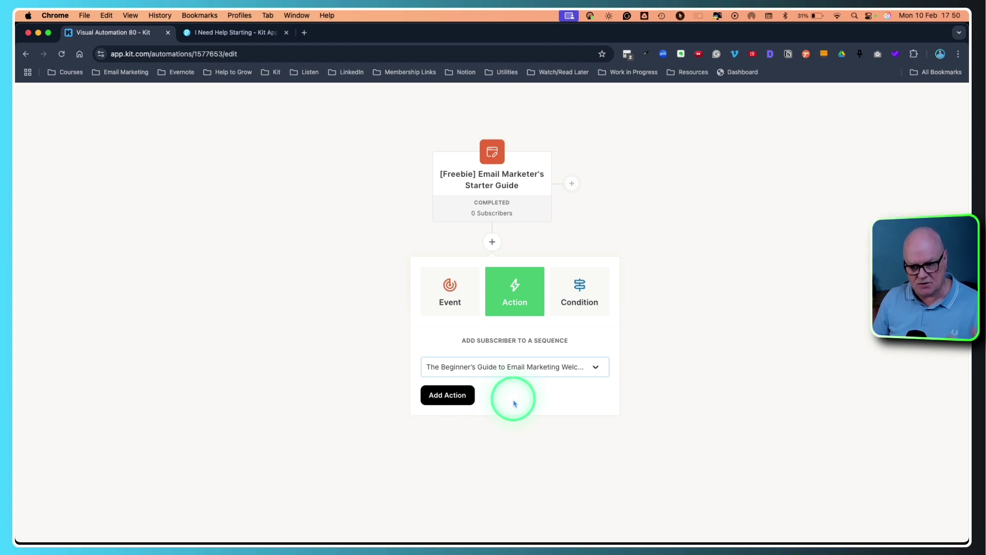
{"action": "left_click", "coordinate": [448, 396]}
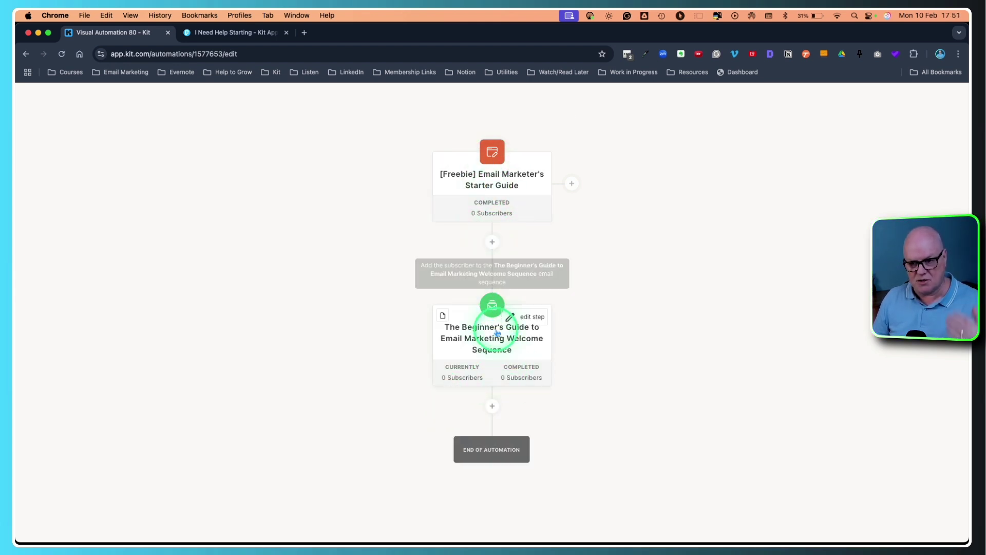
Add an action beneath the welcome sequence that adds the "Interested in LinkedIn" tag to the subscriber.
{"action": "scroll", "coordinate": [488, 345], "scroll_direction": "down", "scroll_amount": 1}
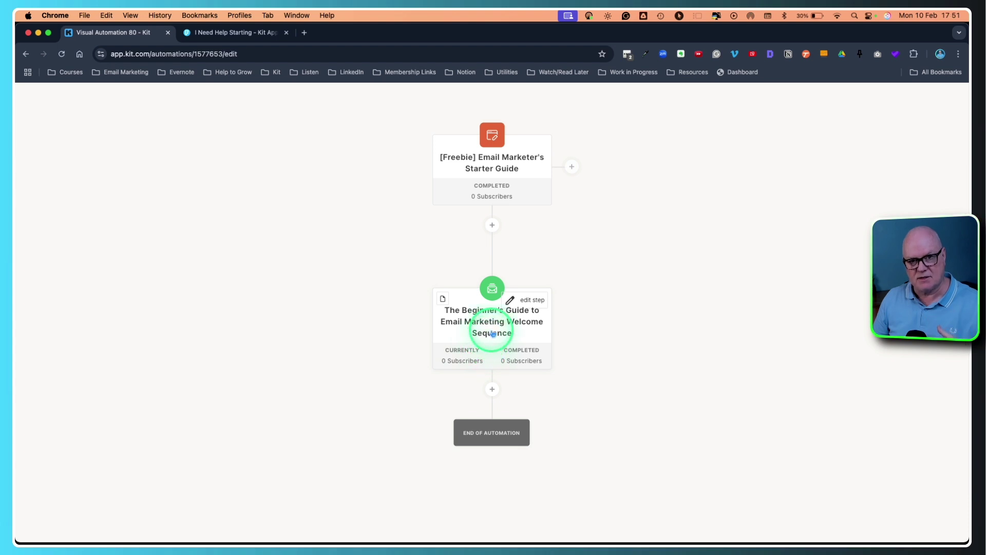
{"action": "scroll", "coordinate": [491, 339], "scroll_direction": "down", "scroll_amount": 2}
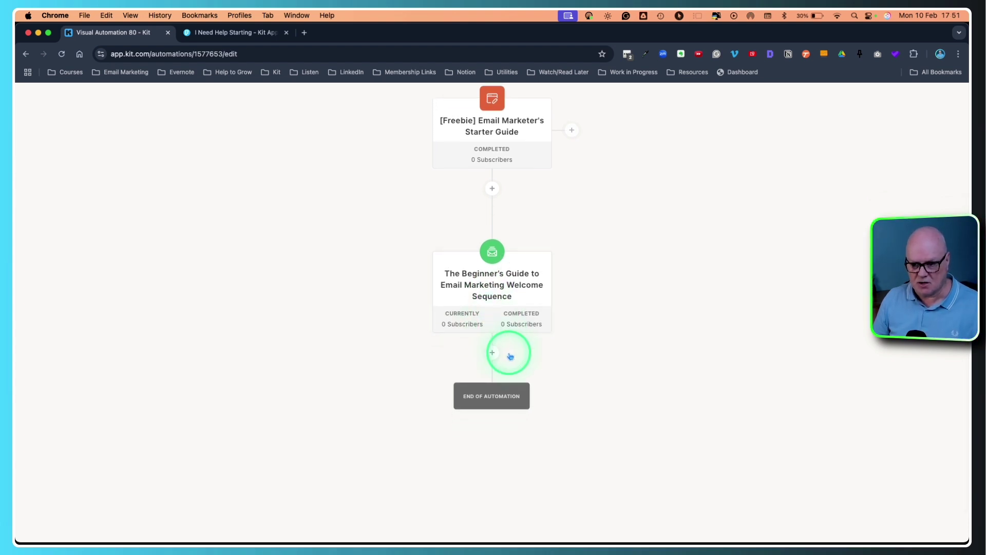
{"action": "scroll", "coordinate": [509, 352], "scroll_direction": "down", "scroll_amount": 3}
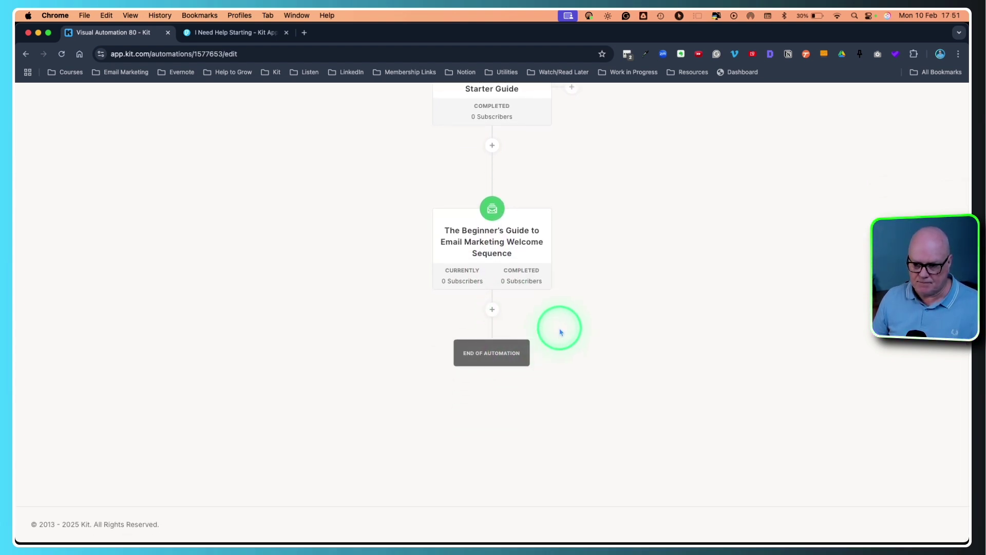
{"action": "left_click", "coordinate": [492, 309]}
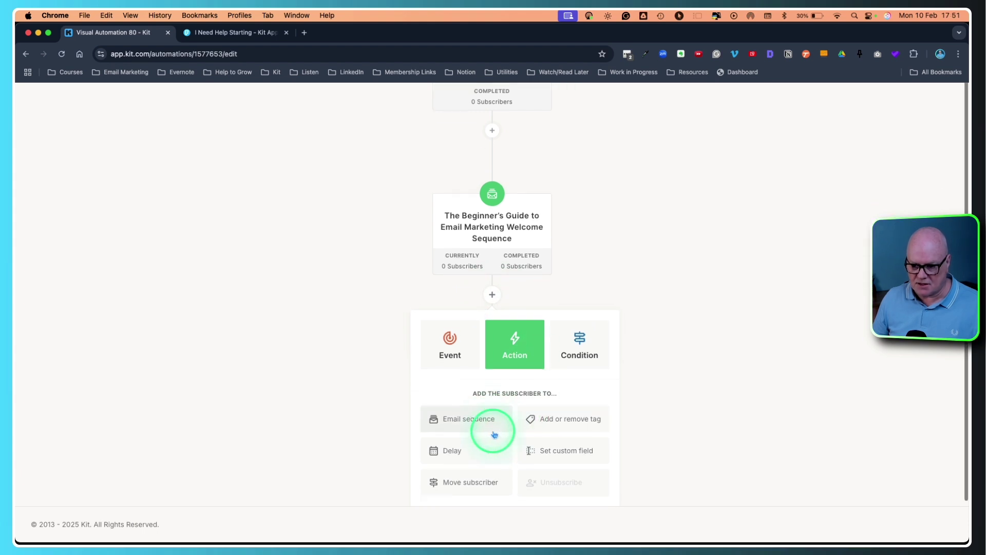
{"action": "left_click", "coordinate": [570, 418]}
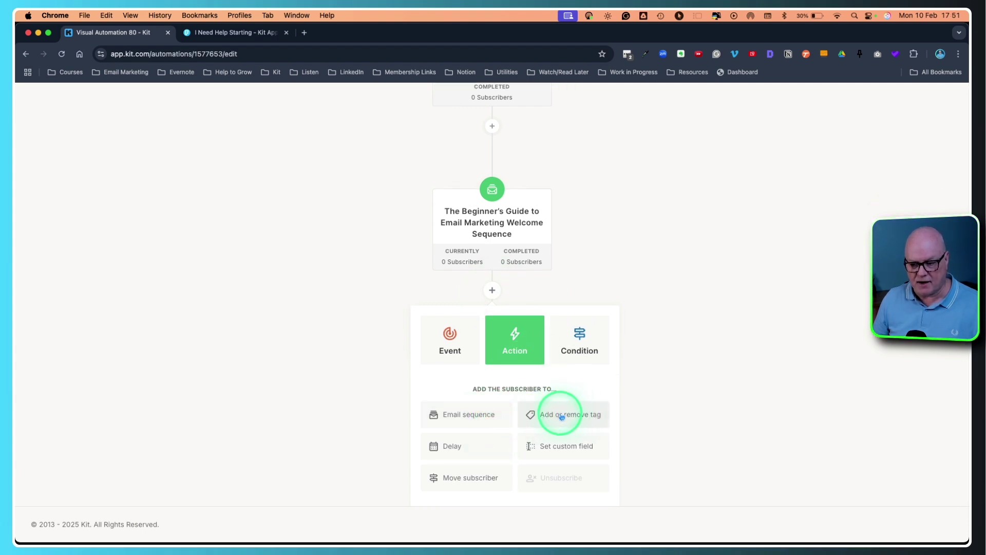
{"action": "left_click", "coordinate": [526, 457]}
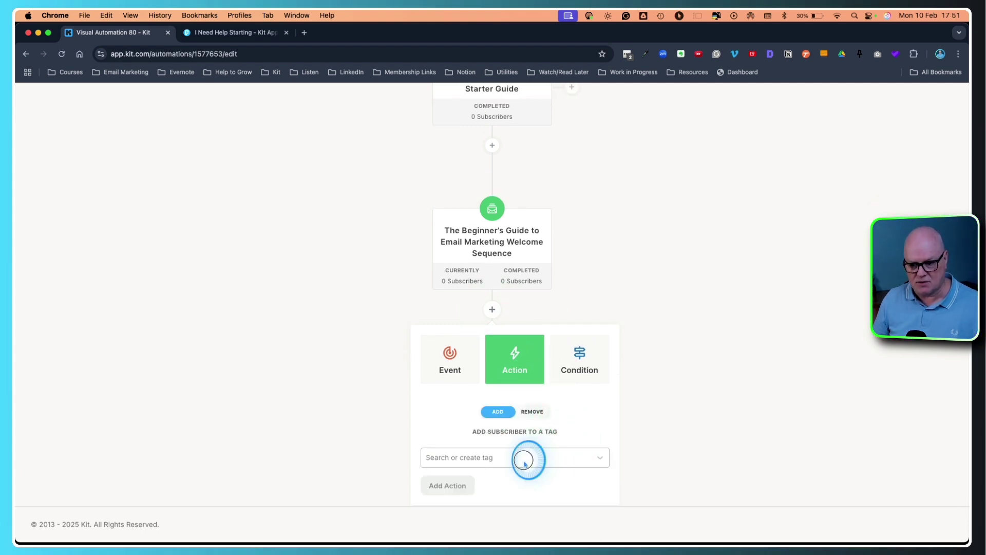
{"action": "scroll", "coordinate": [515, 437], "scroll_direction": "down", "scroll_amount": 2}
{"action": "scroll", "coordinate": [516, 433], "scroll_direction": "down", "scroll_amount": 2}
{"action": "scroll", "coordinate": [517, 432], "scroll_direction": "up", "scroll_amount": 5}
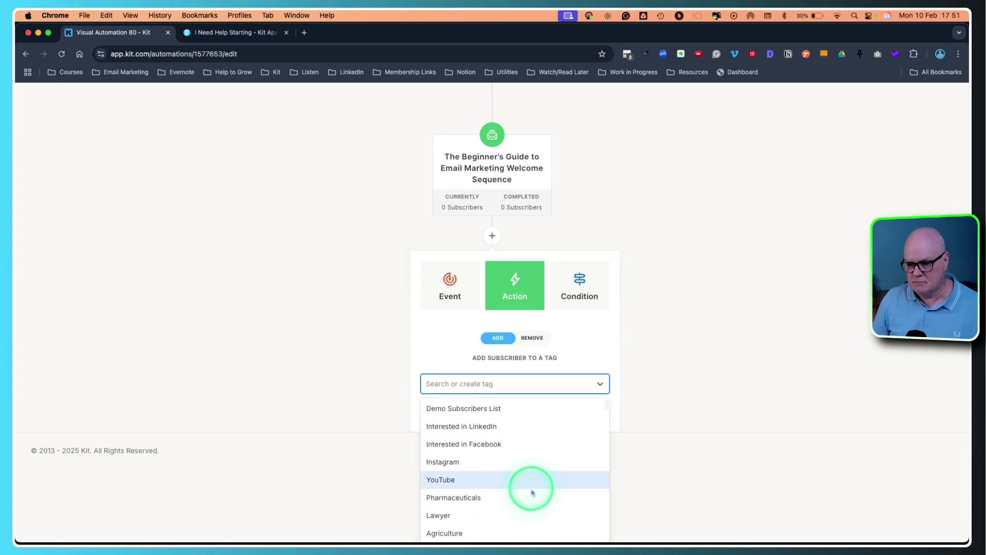
{"action": "left_click", "coordinate": [488, 426]}
{"action": "left_click", "coordinate": [455, 485]}
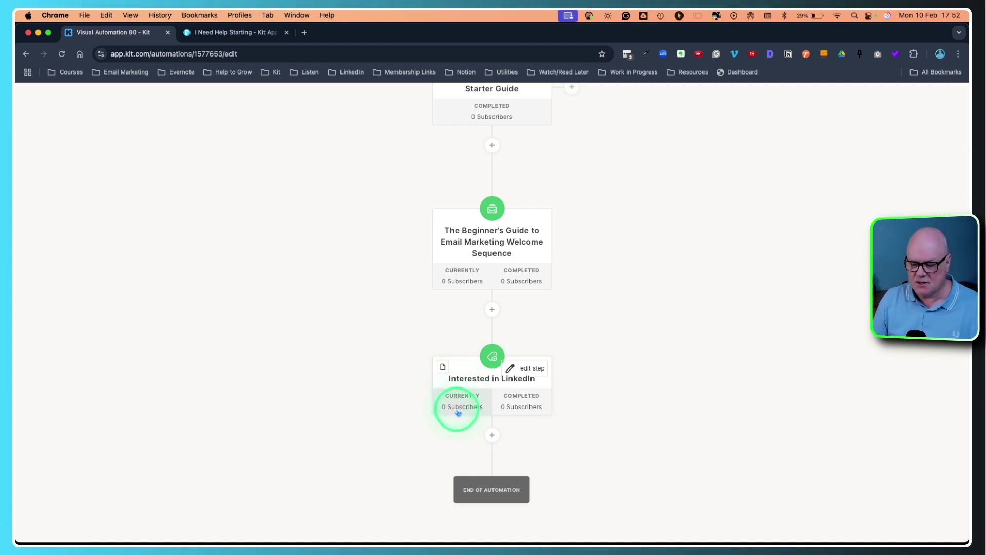
Add a delay of 10 days beneath the "Interested in LinkedIn" tag action.
{"action": "scroll", "coordinate": [457, 411], "scroll_direction": "down", "scroll_amount": 2}
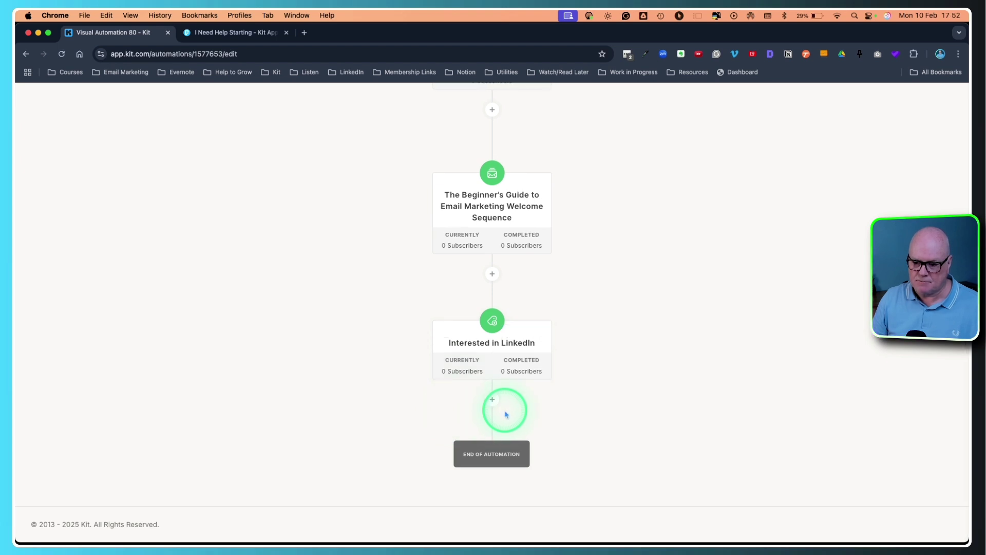
{"action": "left_click", "coordinate": [493, 400]}
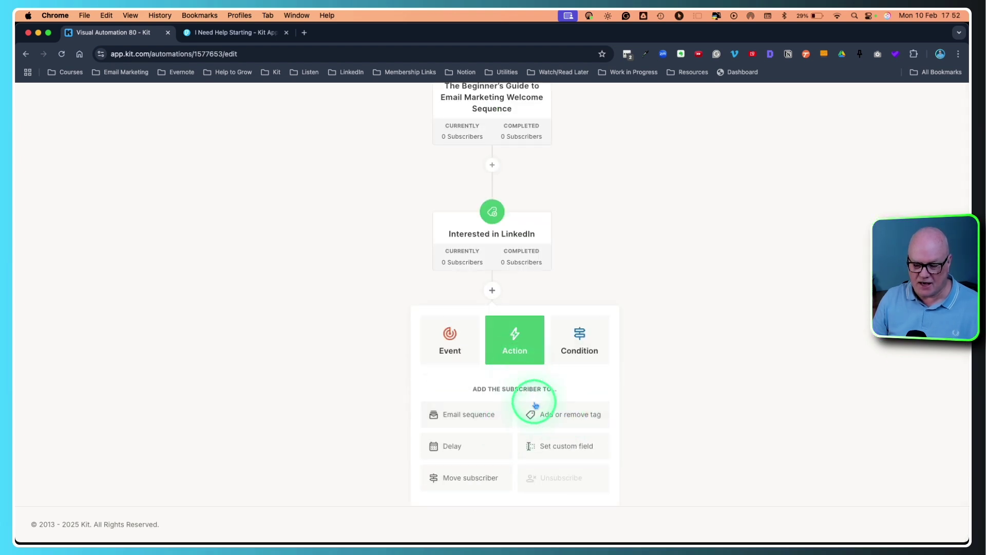
{"action": "left_click", "coordinate": [459, 448]}
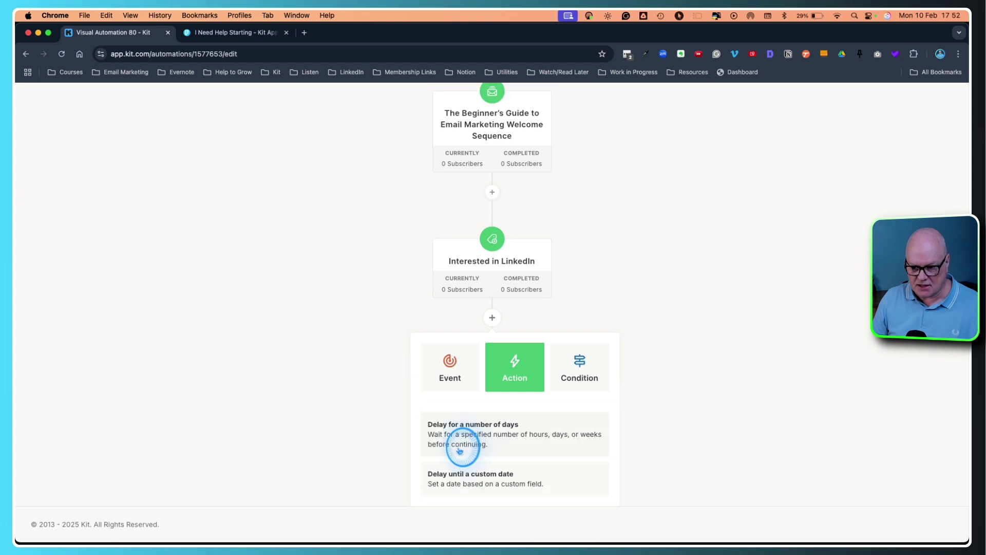
{"action": "left_click", "coordinate": [511, 437]}
{"action": "left_click", "coordinate": [483, 460]}
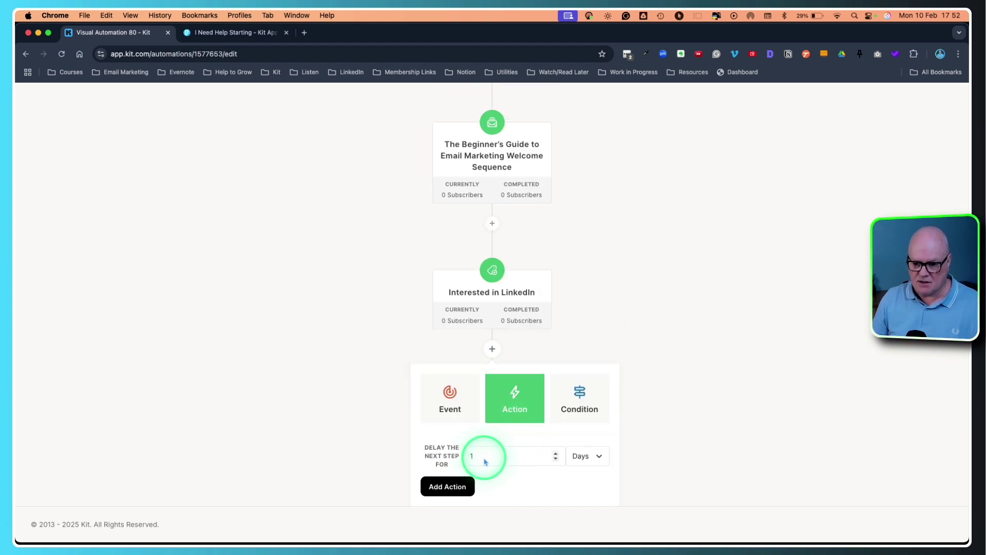
{"action": "double_click", "coordinate": [458, 459]}
{"action": "type", "text": "10"}
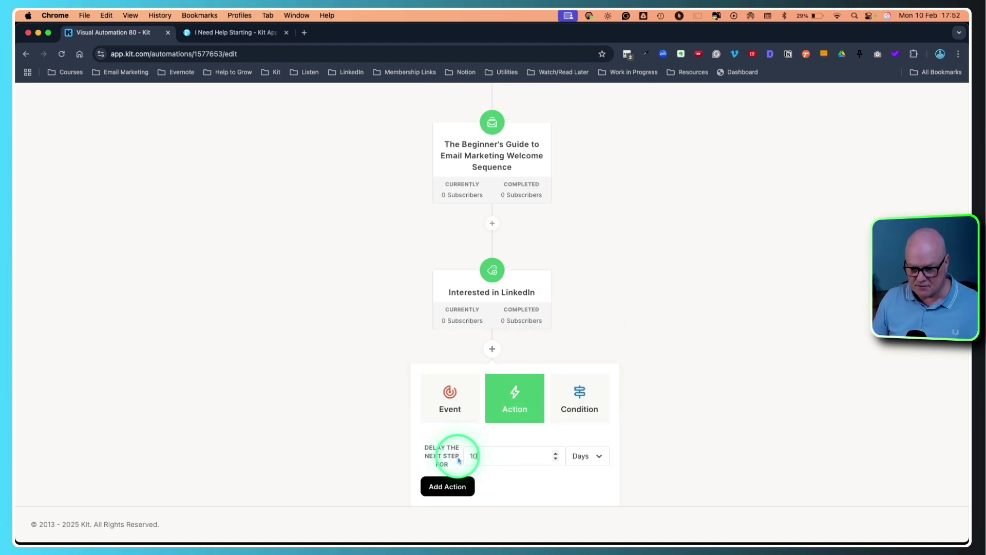
{"action": "left_click", "coordinate": [447, 486]}
Add an action beneath the 10-day delay that sets the custom field "business stage" to "Startup".
{"action": "scroll", "coordinate": [605, 402], "scroll_direction": "down", "scroll_amount": 4}
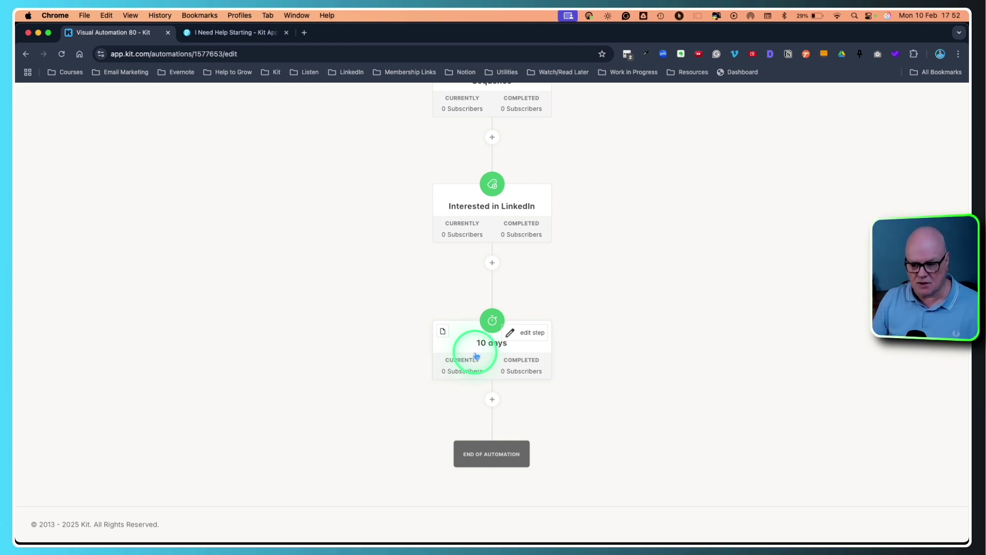
{"action": "left_click", "coordinate": [492, 400]}
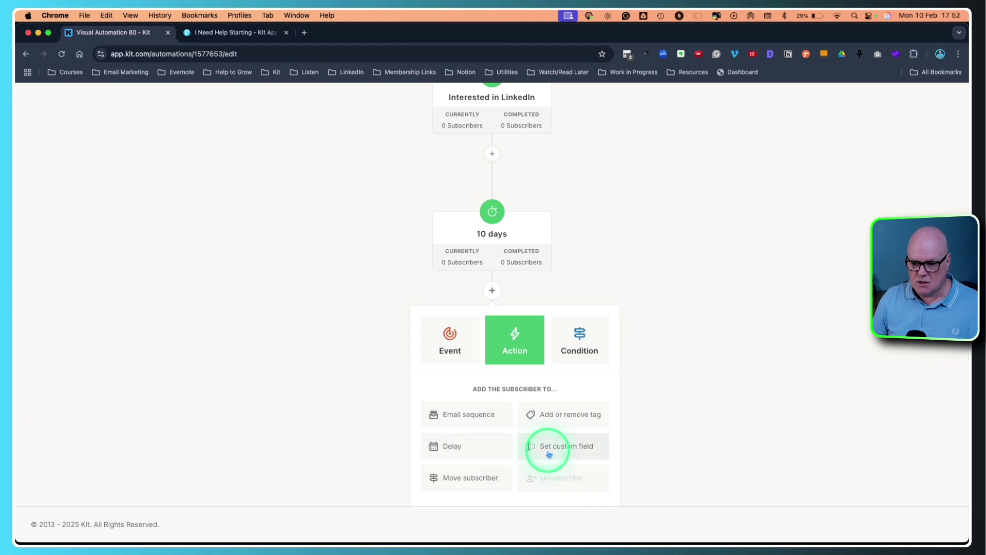
{"action": "left_click", "coordinate": [549, 452]}
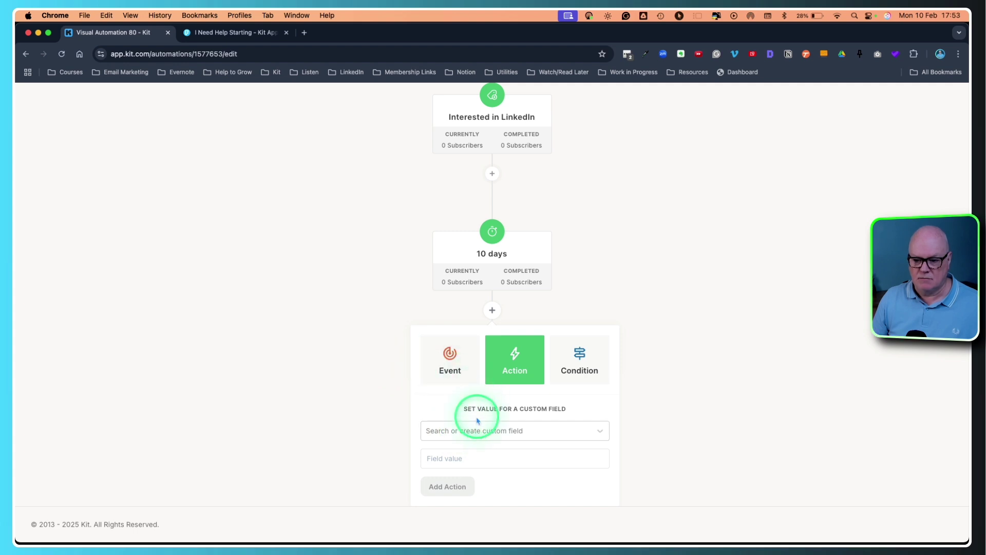
{"action": "left_click", "coordinate": [497, 430]}
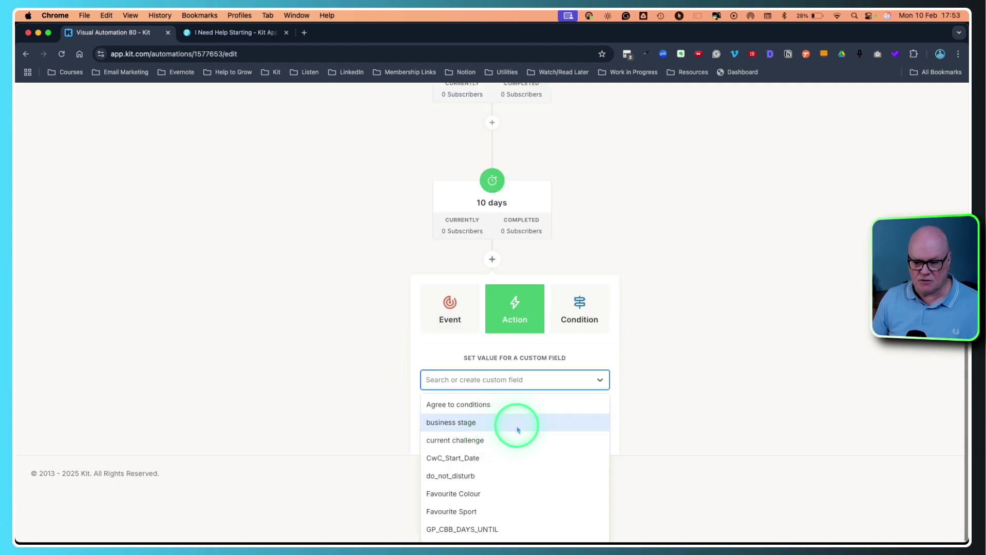
{"action": "scroll", "coordinate": [518, 431], "scroll_direction": "down", "scroll_amount": 2}
{"action": "scroll", "coordinate": [518, 433], "scroll_direction": "up", "scroll_amount": 2}
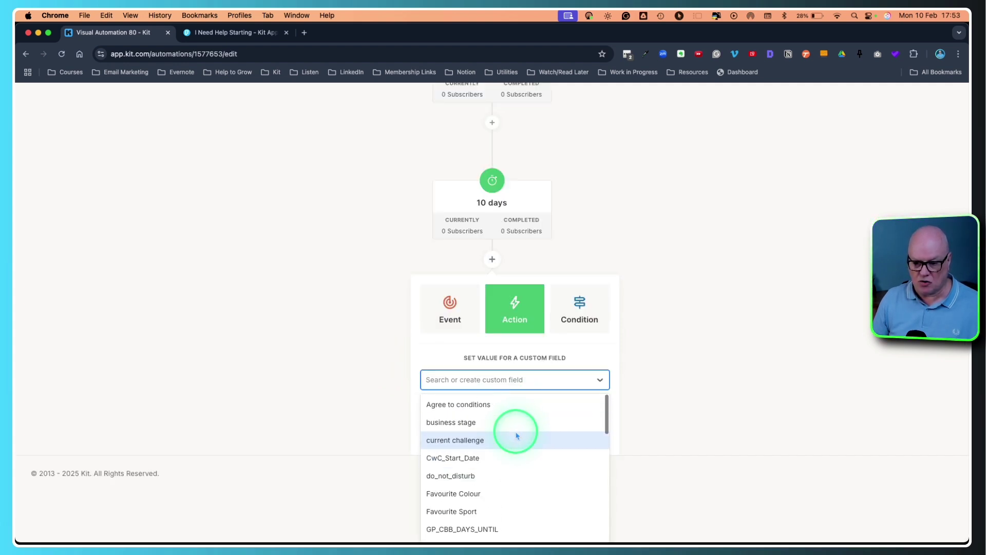
{"action": "left_click", "coordinate": [457, 420]}
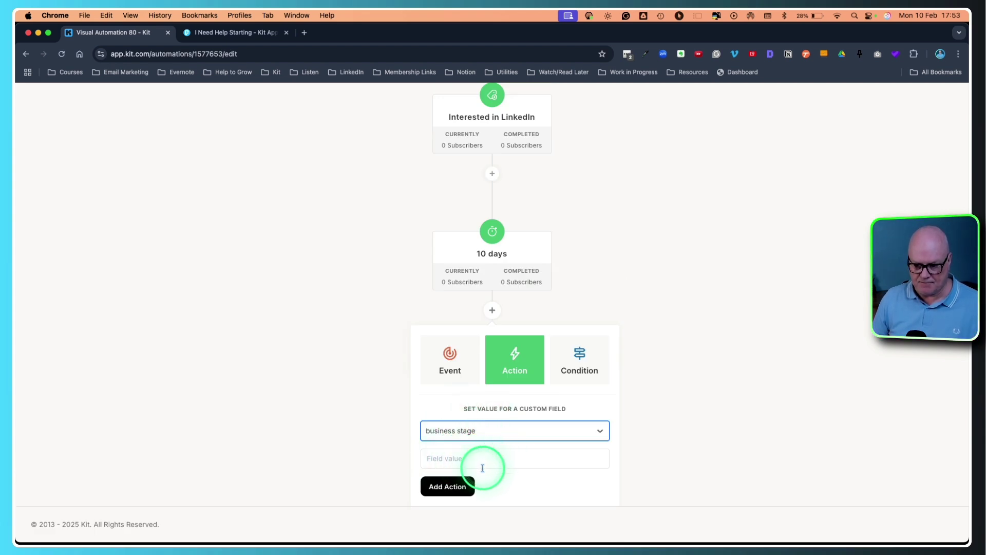
{"action": "left_click", "coordinate": [436, 462]}
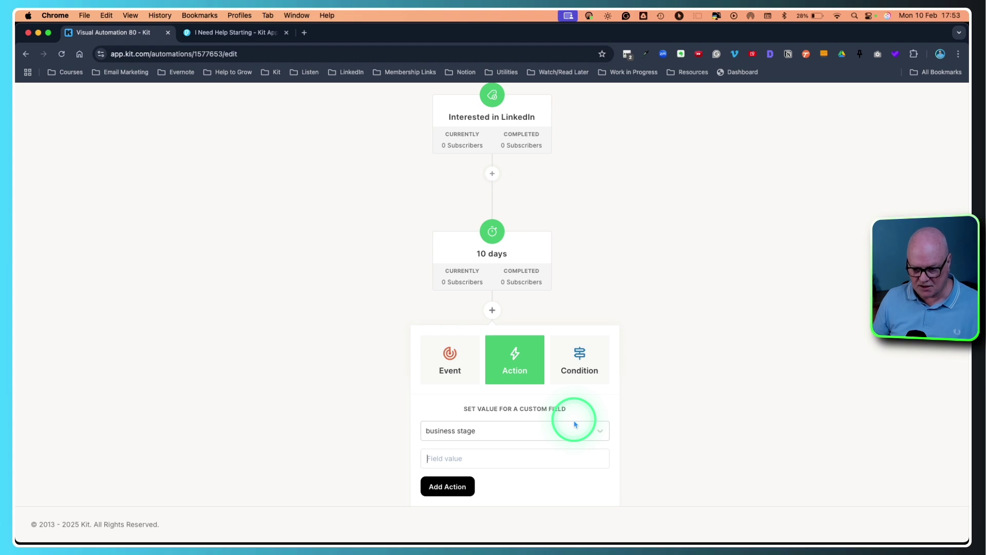
{"action": "type", "text": "Startu"}
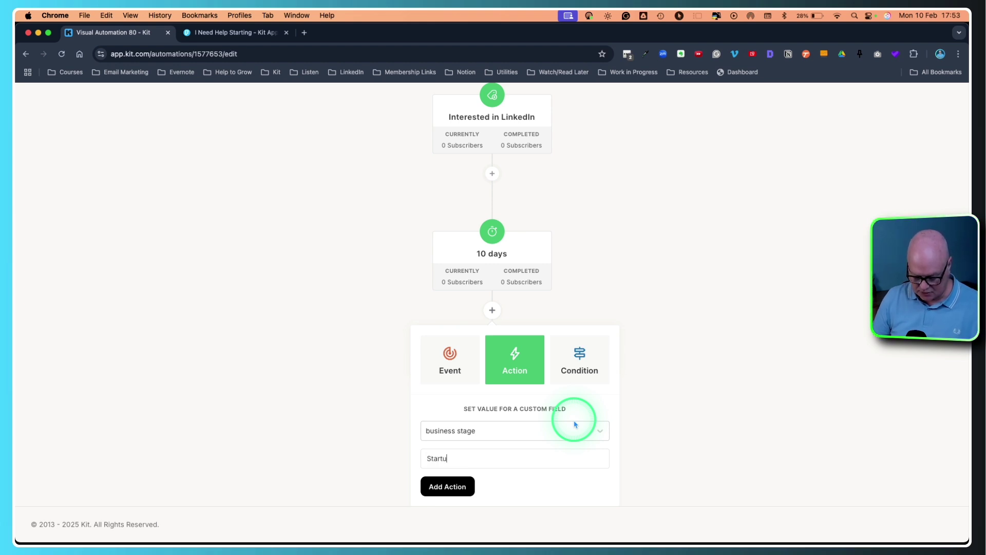
{"action": "type", "text": "p"}
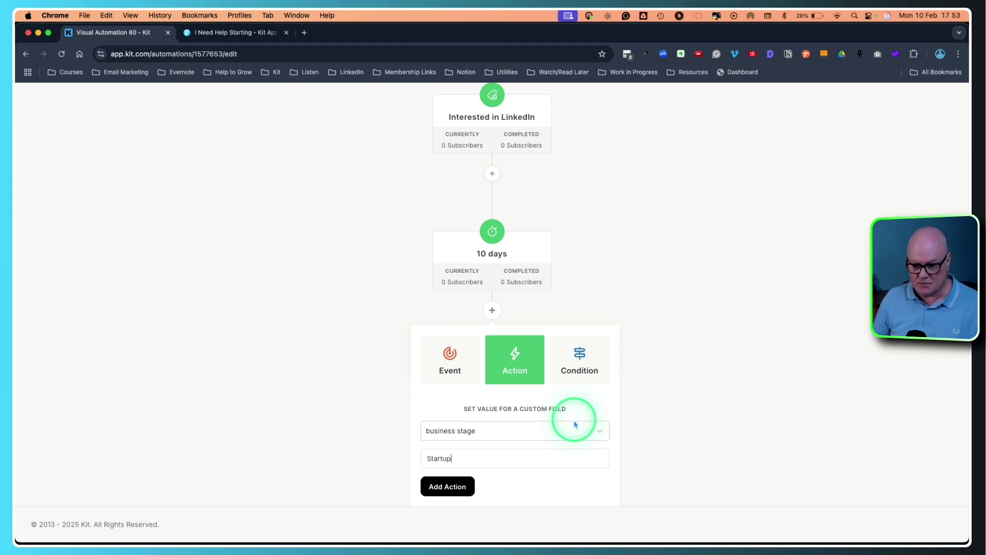
{"action": "left_click", "coordinate": [452, 489]}
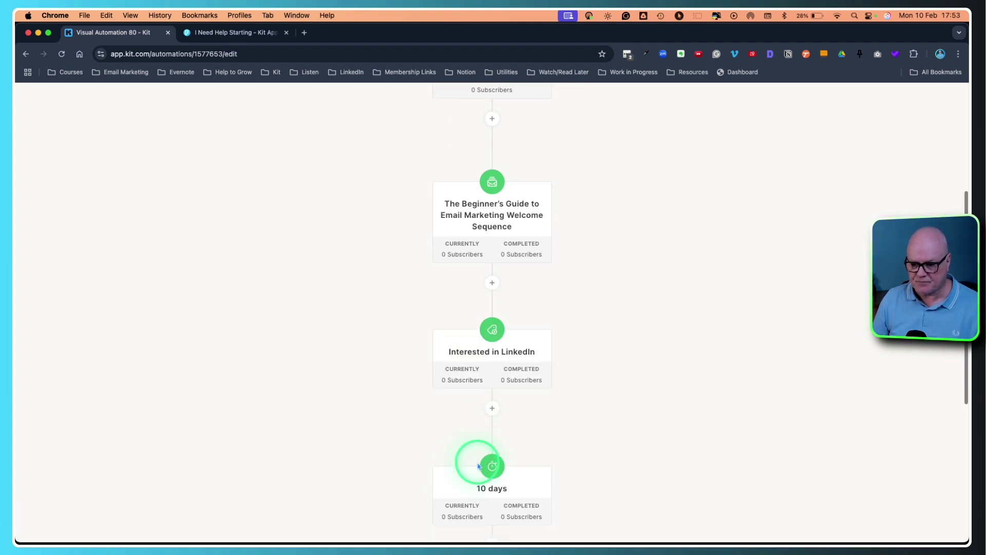
Add an action beneath "Set business stage to Startup" that starts the "Cold Subscriber Re-engagement" automation while keeping the subscriber in this one.
{"action": "left_click", "coordinate": [492, 405]}
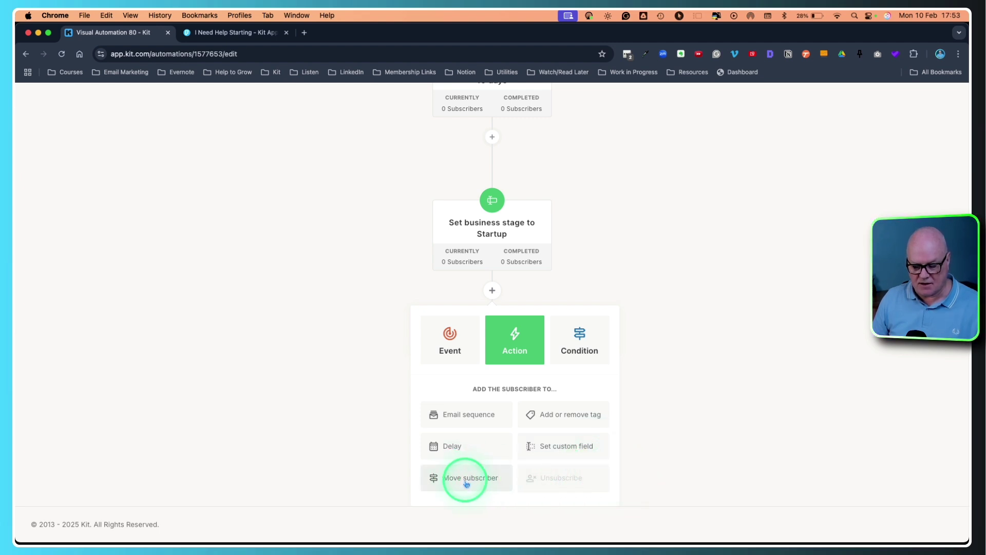
{"action": "left_click", "coordinate": [457, 481]}
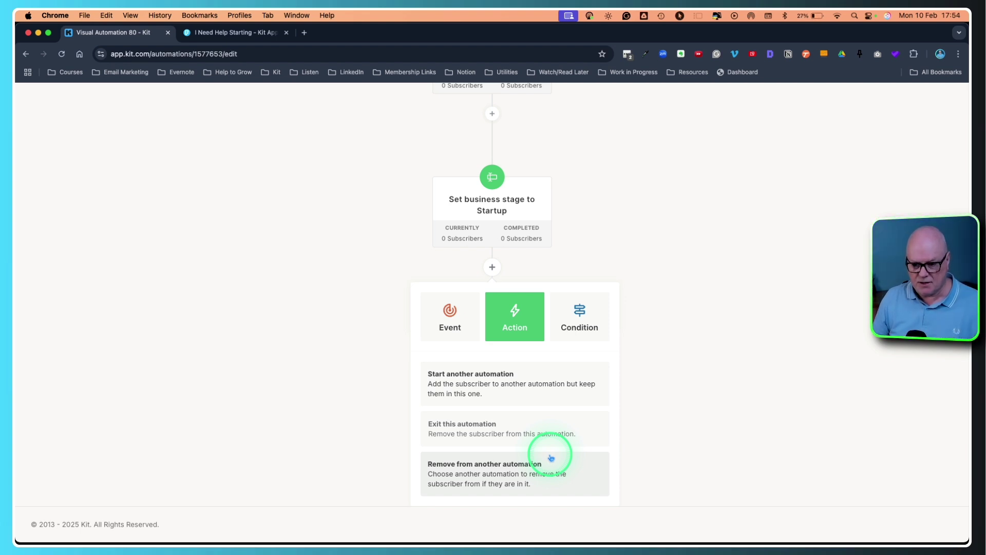
{"action": "scroll", "coordinate": [551, 457], "scroll_direction": "up", "scroll_amount": 2}
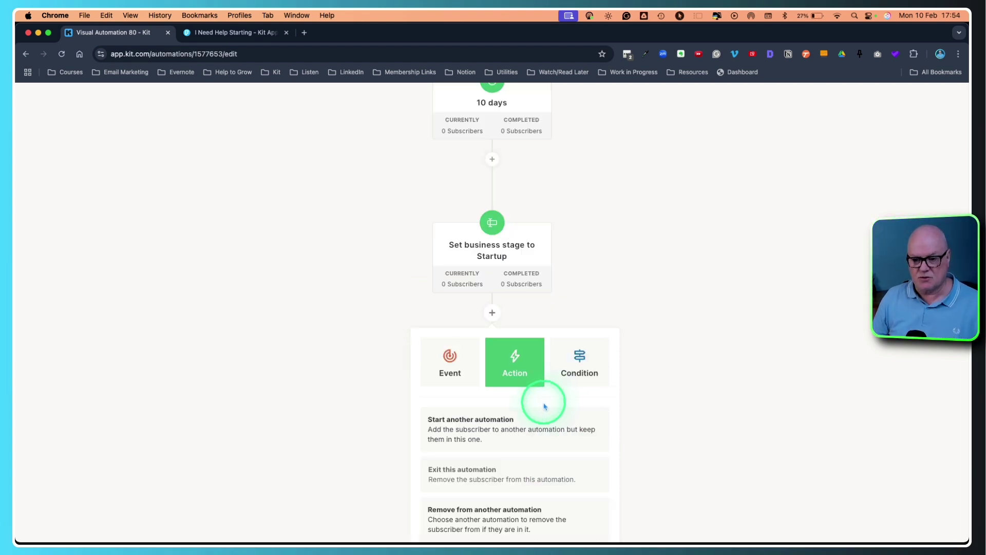
{"action": "left_click", "coordinate": [494, 437]}
{"action": "left_click", "coordinate": [513, 469]}
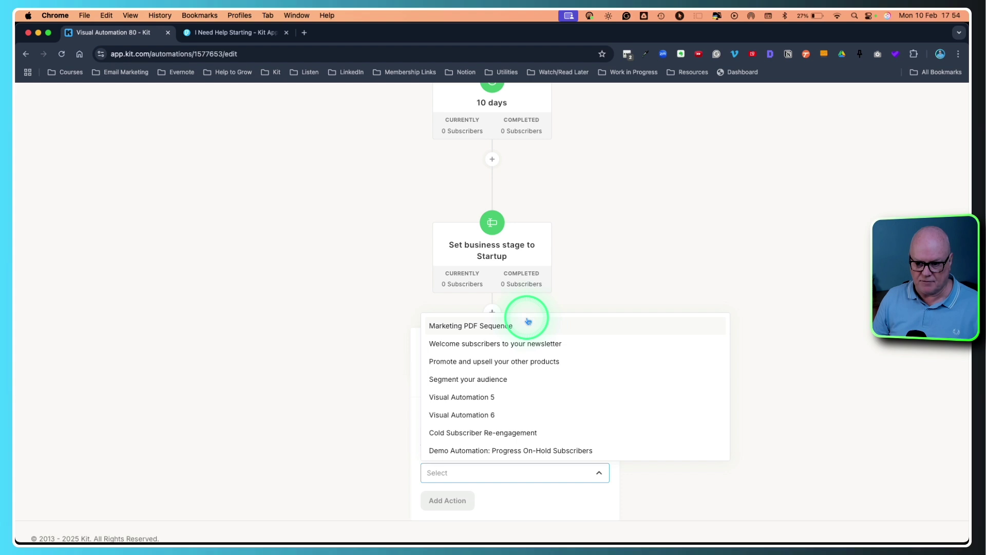
{"action": "left_click", "coordinate": [519, 434]}
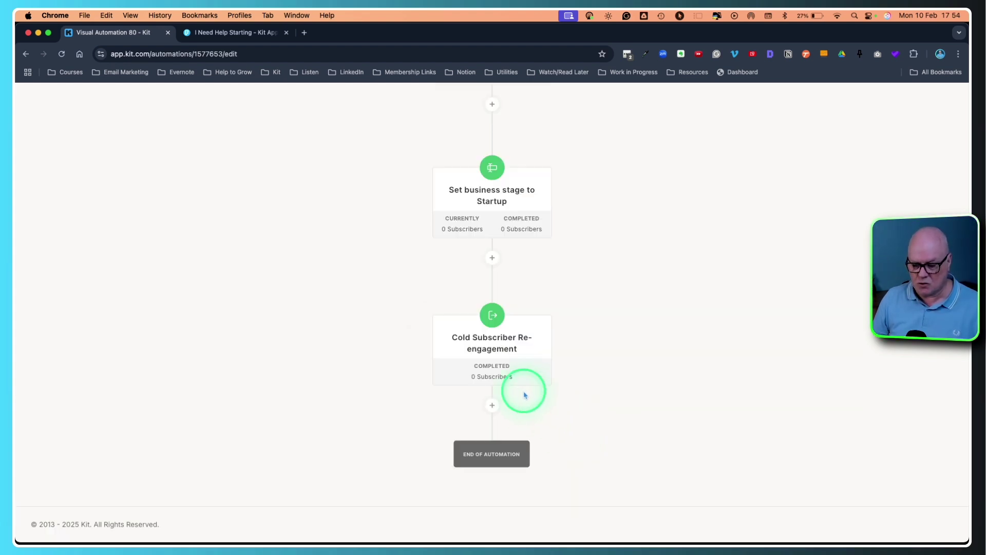
Add a yes/no condition beneath "Cold Subscriber Re-engagement" that checks whether the subscriber has the "Instagram" tag.
{"action": "left_click", "coordinate": [492, 405]}
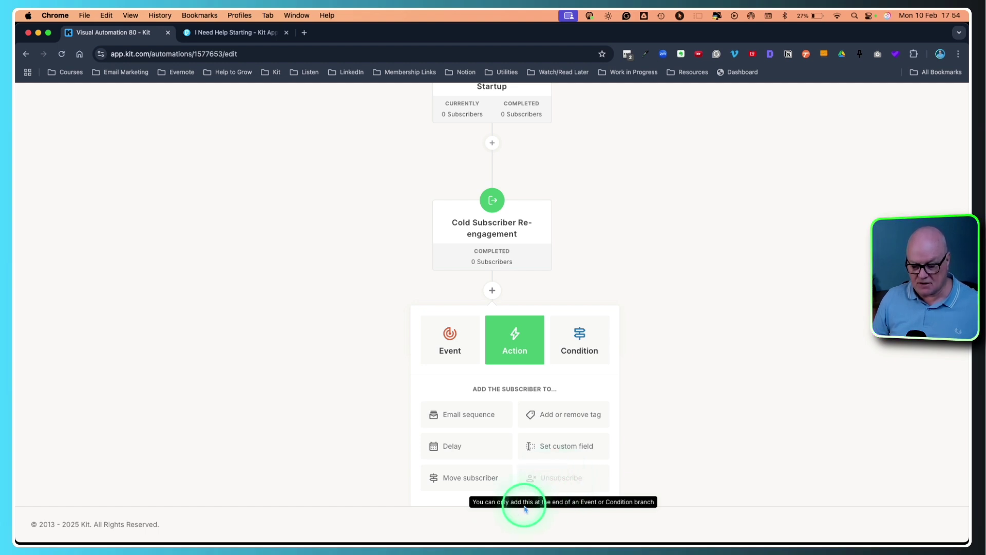
{"action": "scroll", "coordinate": [537, 481], "scroll_direction": "up", "scroll_amount": 1}
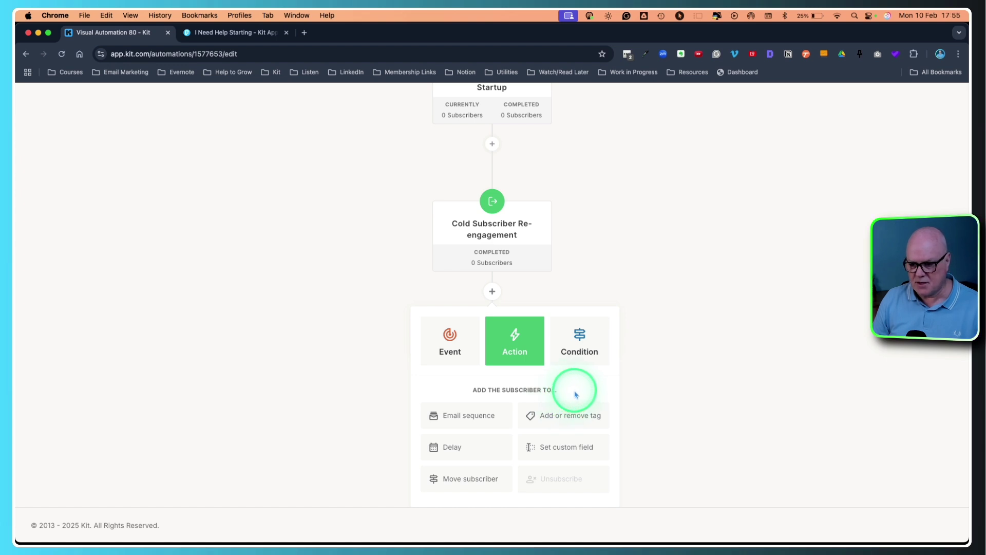
{"action": "scroll", "coordinate": [574, 392], "scroll_direction": "up", "scroll_amount": 3}
{"action": "scroll", "coordinate": [577, 413], "scroll_direction": "down", "scroll_amount": 3}
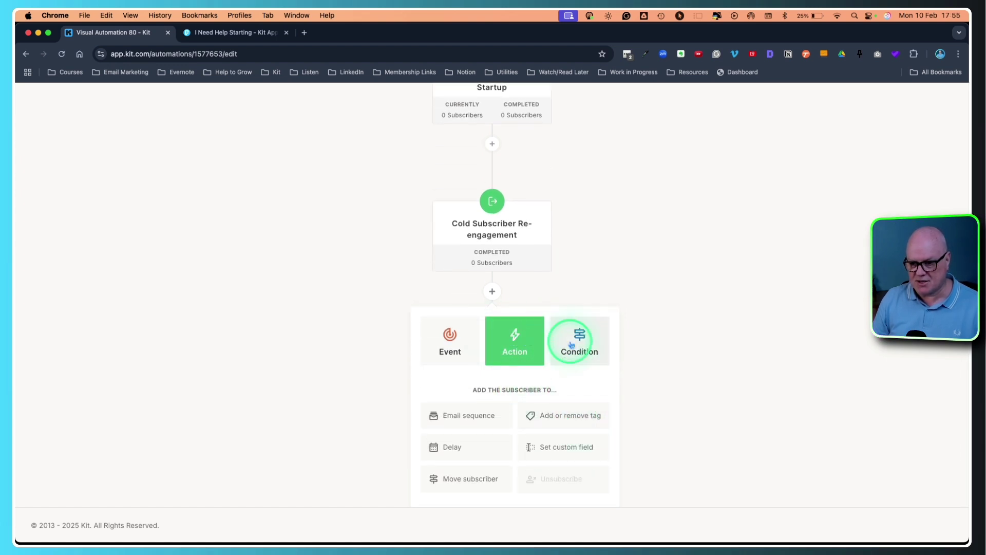
{"action": "left_click", "coordinate": [571, 345]}
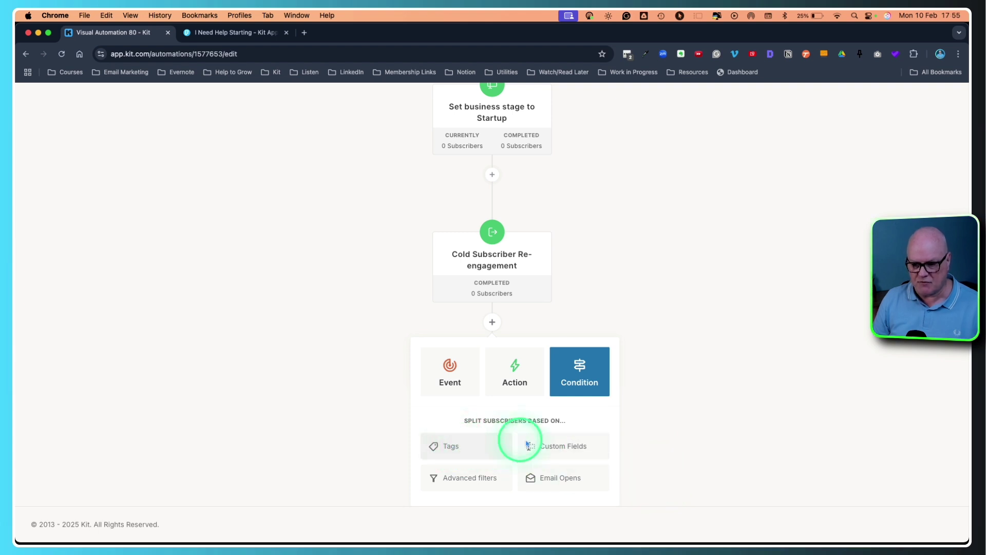
{"action": "left_click", "coordinate": [467, 447]}
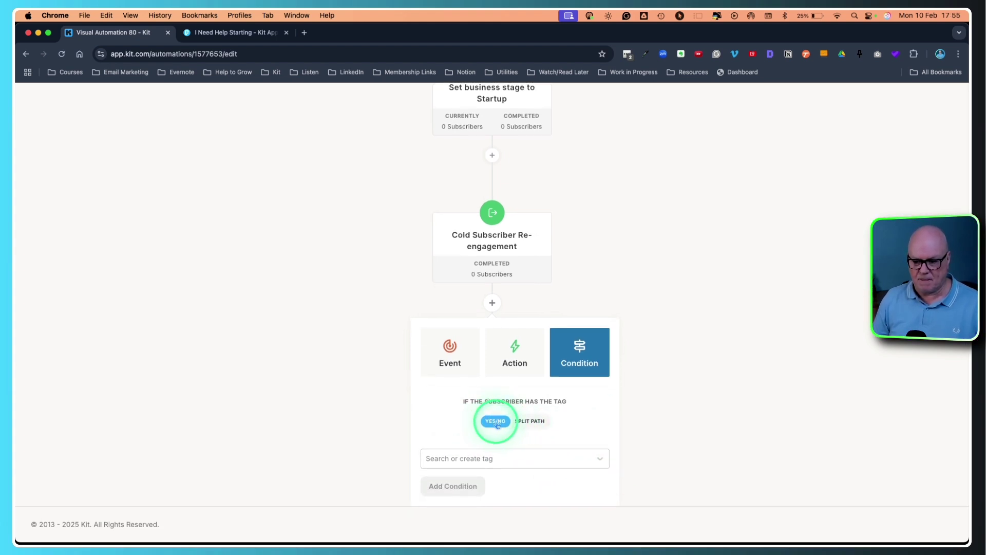
{"action": "left_click", "coordinate": [528, 422]}
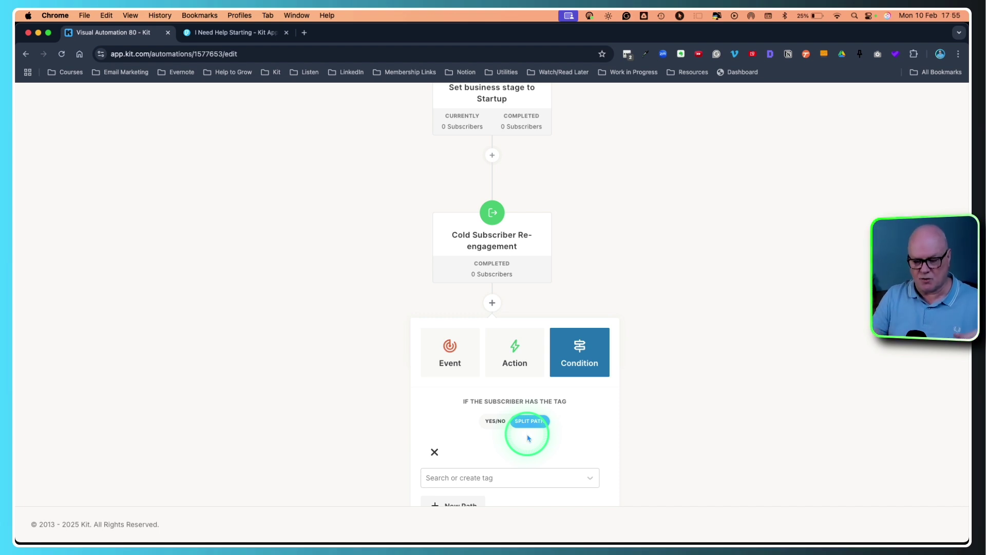
{"action": "scroll", "coordinate": [528, 438], "scroll_direction": "down", "scroll_amount": 2}
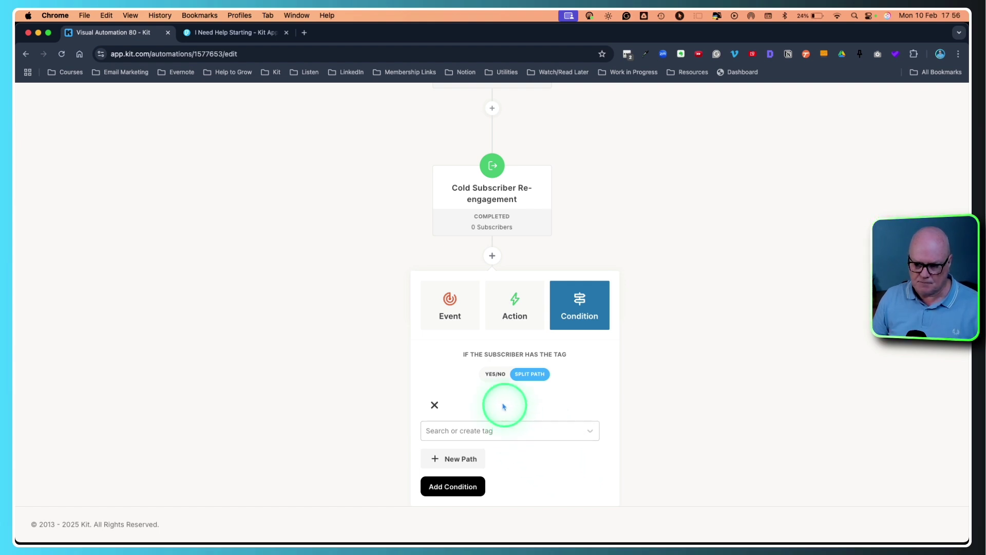
{"action": "left_click", "coordinate": [495, 373]}
{"action": "left_click", "coordinate": [512, 457]}
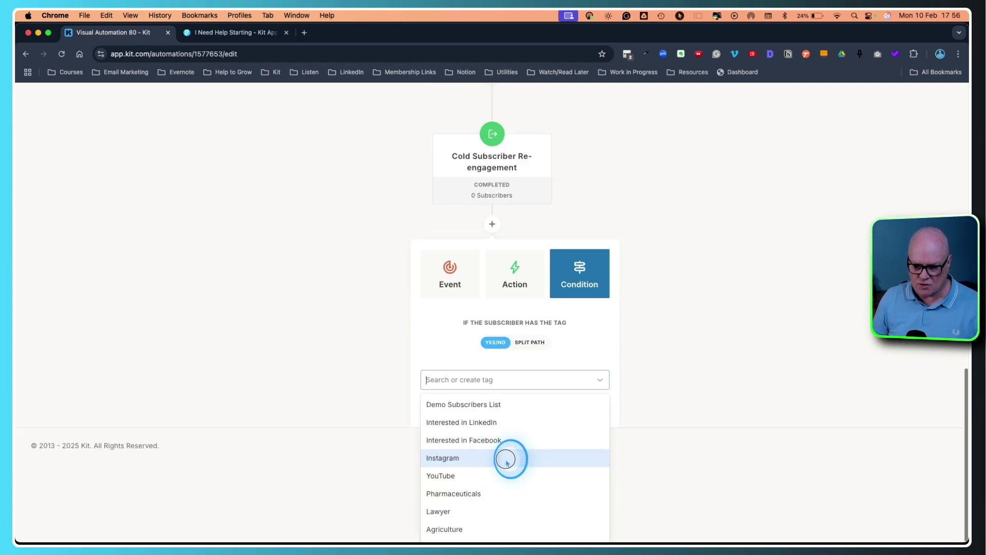
{"action": "left_click", "coordinate": [518, 458]}
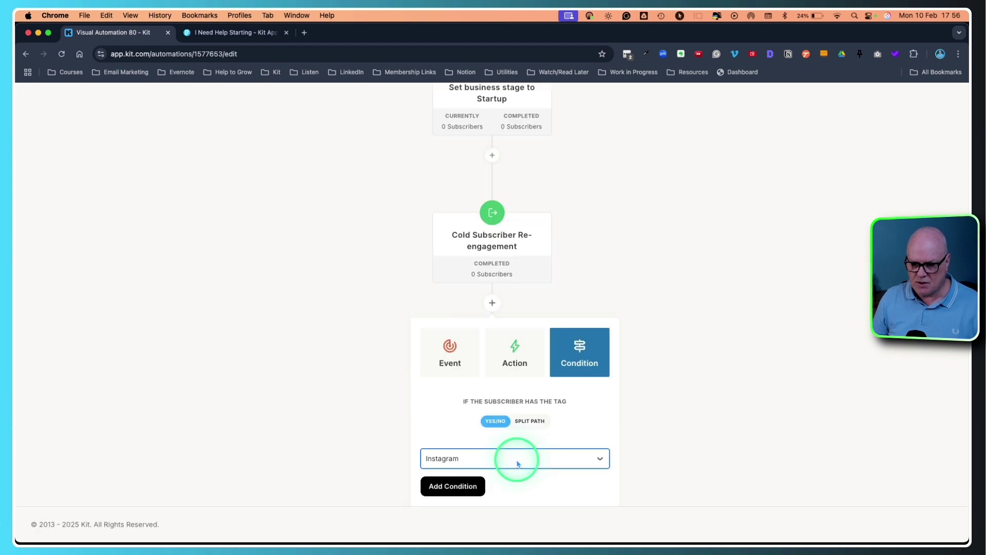
{"action": "left_click", "coordinate": [470, 485]}
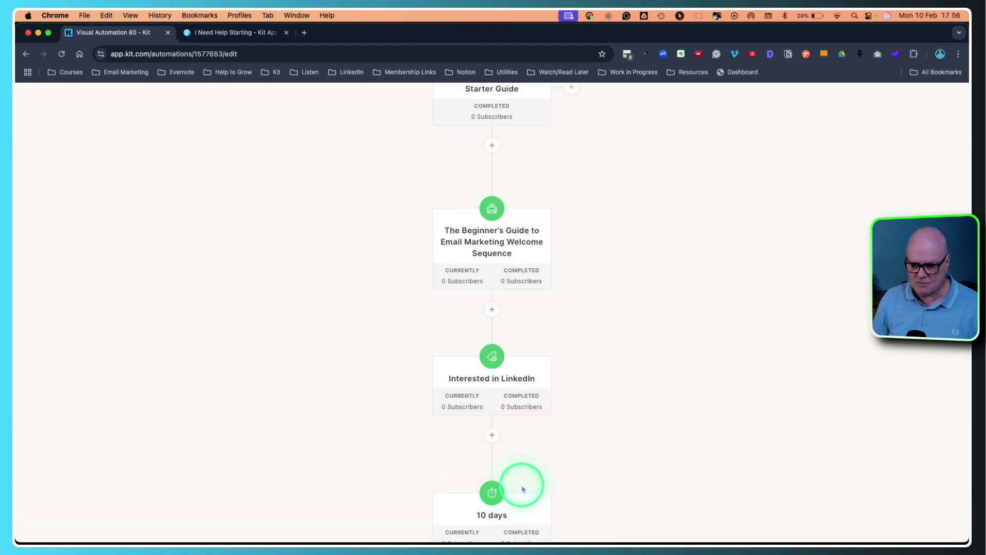
Add an action on the Yes branch of the Instagram tag condition that adds the subscriber to the "Newsletter Intro" sequence.
{"action": "scroll", "coordinate": [571, 464], "scroll_direction": "down", "scroll_amount": 6}
{"action": "scroll", "coordinate": [591, 468], "scroll_direction": "down", "scroll_amount": 8}
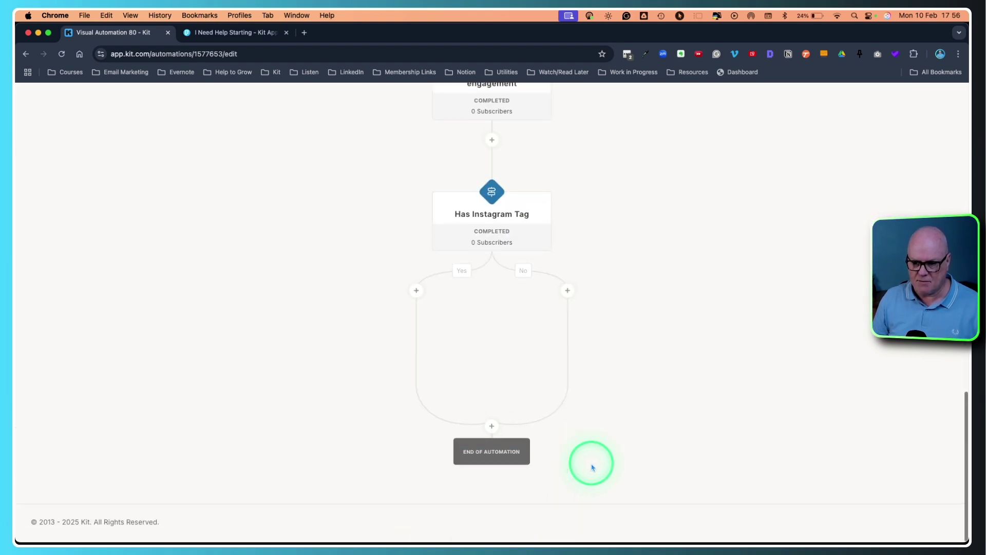
{"action": "mouse_move", "coordinate": [491, 224]}
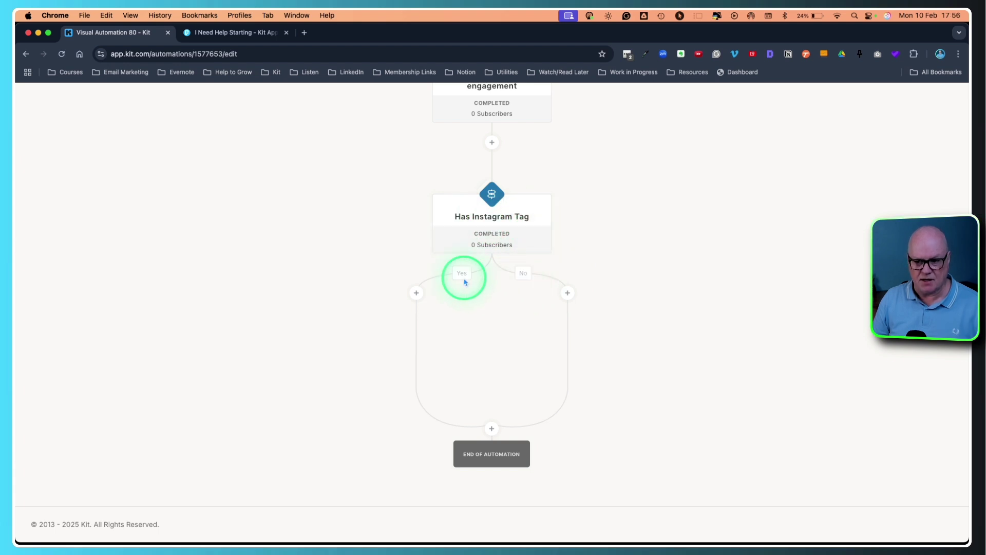
{"action": "left_click", "coordinate": [416, 292]}
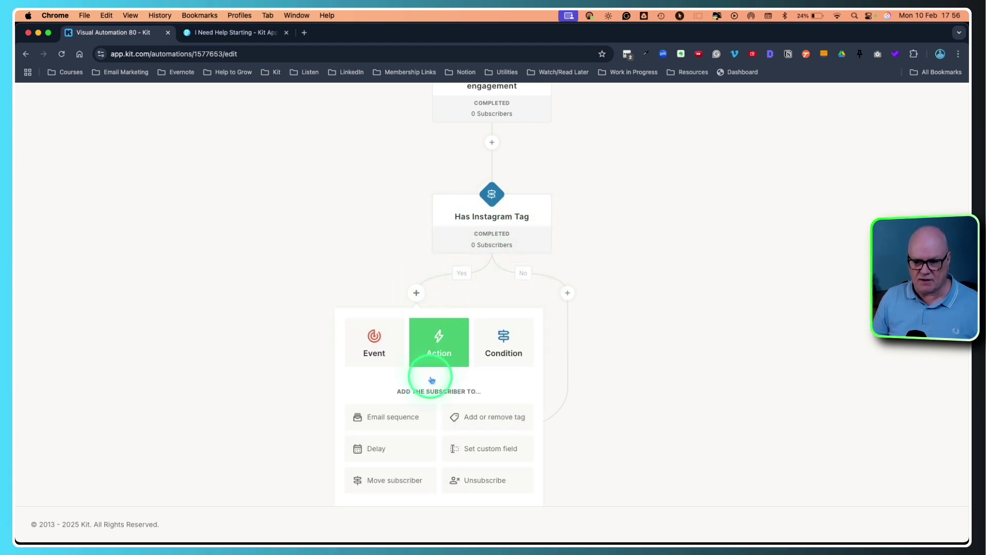
{"action": "left_click", "coordinate": [408, 413]}
{"action": "left_click", "coordinate": [430, 415]}
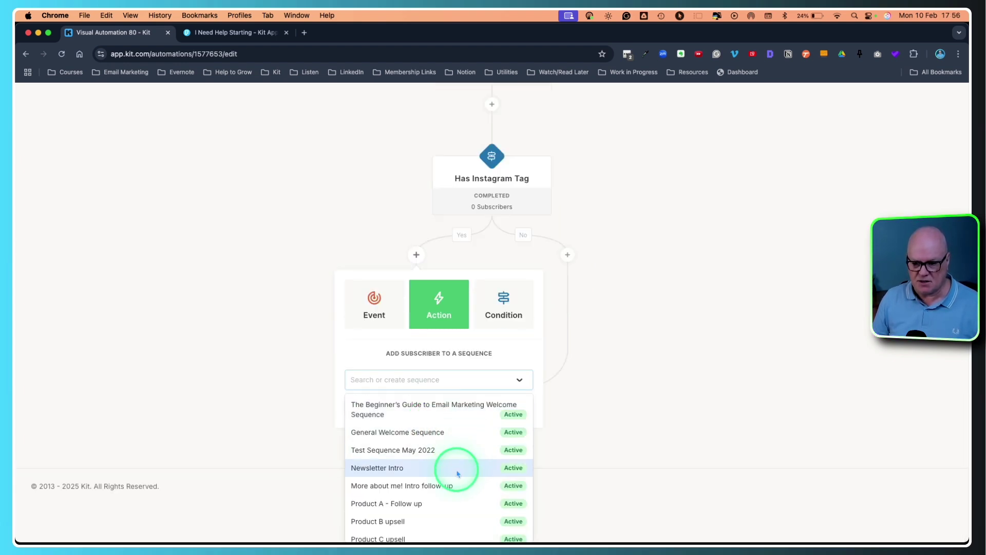
{"action": "scroll", "coordinate": [437, 462], "scroll_direction": "down", "scroll_amount": 1}
{"action": "left_click", "coordinate": [438, 464]}
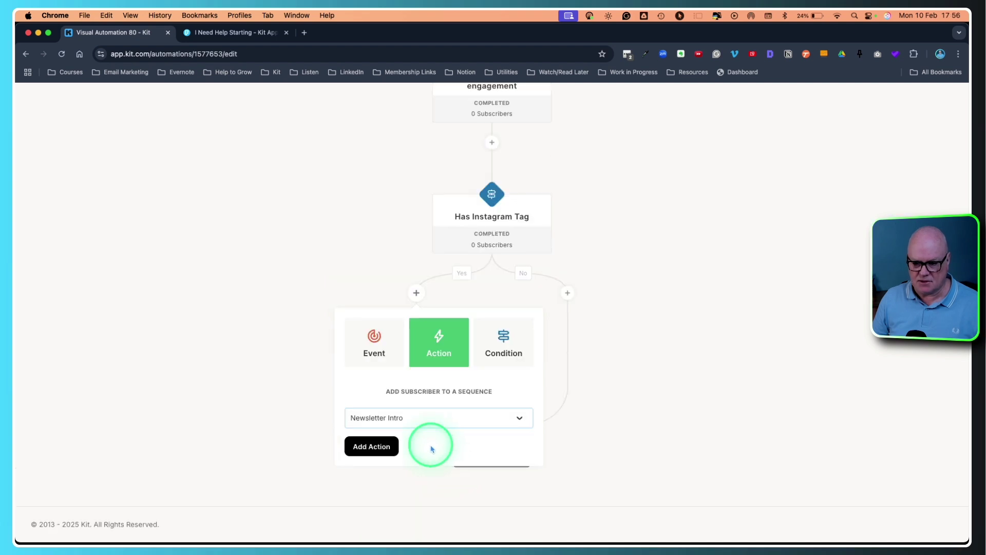
{"action": "left_click", "coordinate": [392, 441]}
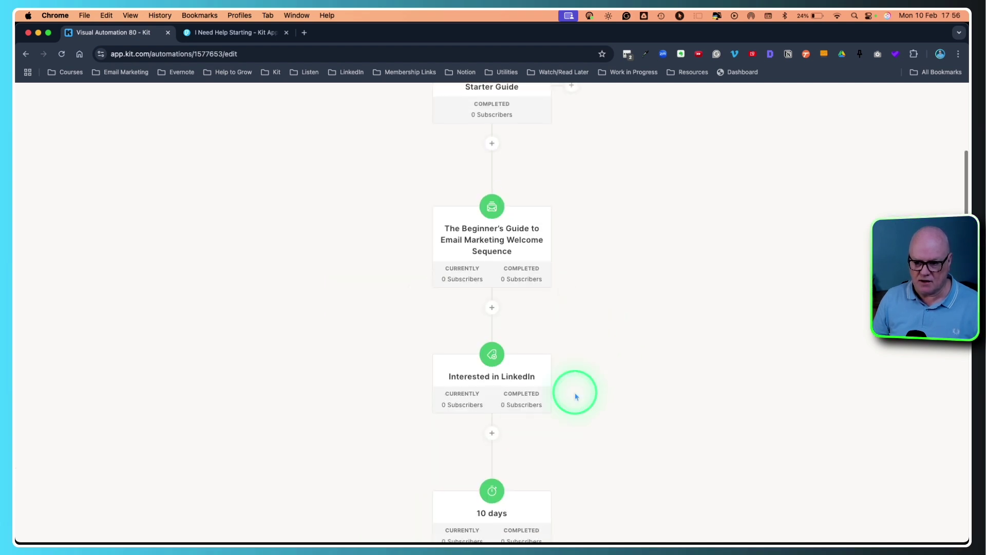
Add an action on the No branch of the Instagram tag condition that adds the subscriber to the "General Welcome Sequence".
{"action": "scroll", "coordinate": [575, 392], "scroll_direction": "down", "scroll_amount": 10}
{"action": "left_click", "coordinate": [567, 282]}
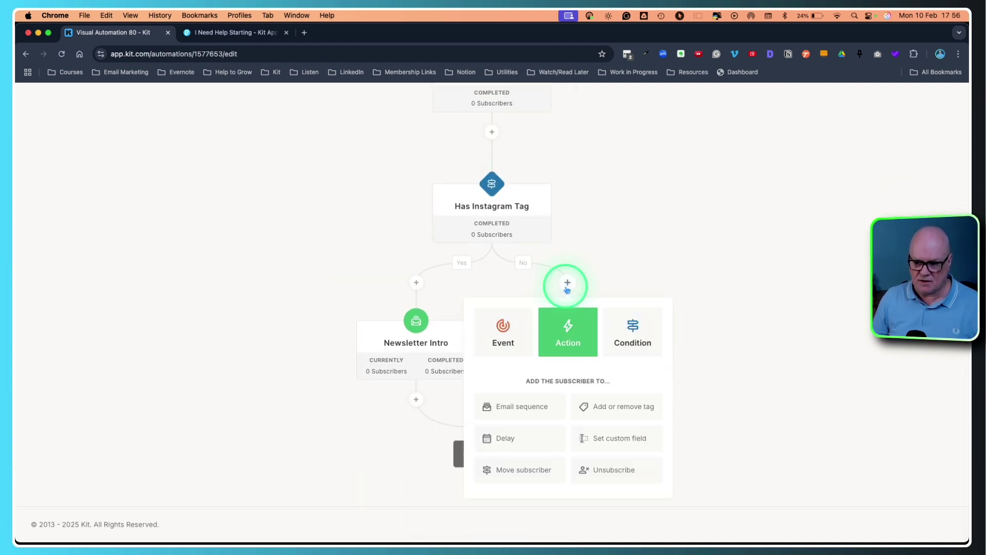
{"action": "left_click", "coordinate": [546, 409]}
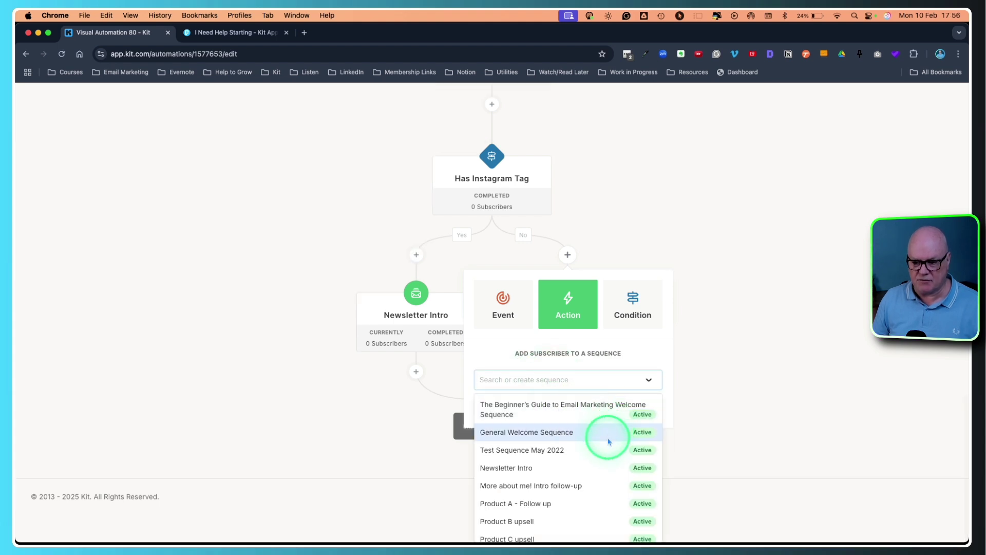
{"action": "scroll", "coordinate": [551, 425], "scroll_direction": "down", "scroll_amount": 3}
{"action": "scroll", "coordinate": [551, 425], "scroll_direction": "up", "scroll_amount": 2}
{"action": "left_click", "coordinate": [521, 432]}
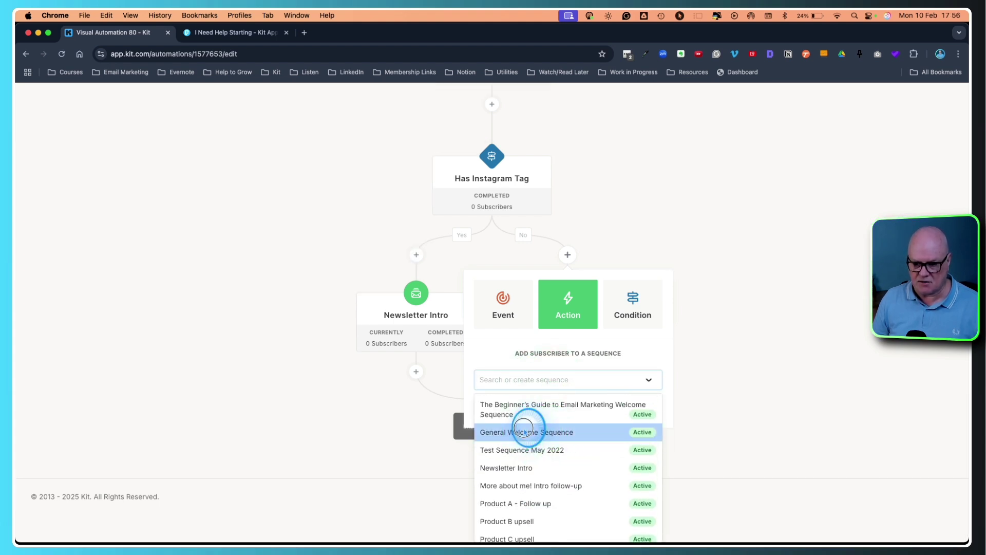
{"action": "left_click", "coordinate": [523, 437]}
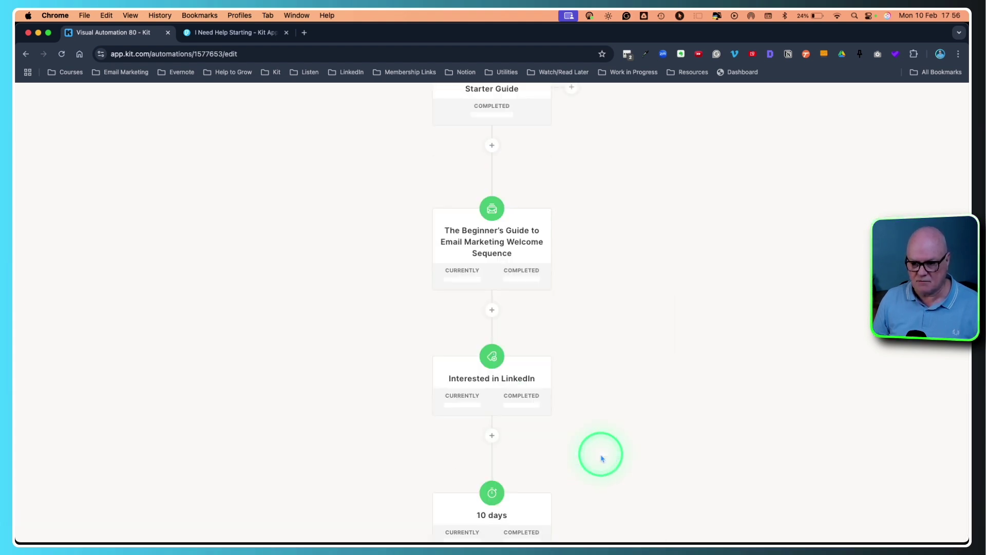
Start a condition based on advanced filters where the Yes and No branches rejoin above the end of the automation.
{"action": "scroll", "coordinate": [624, 449], "scroll_direction": "down", "scroll_amount": 15}
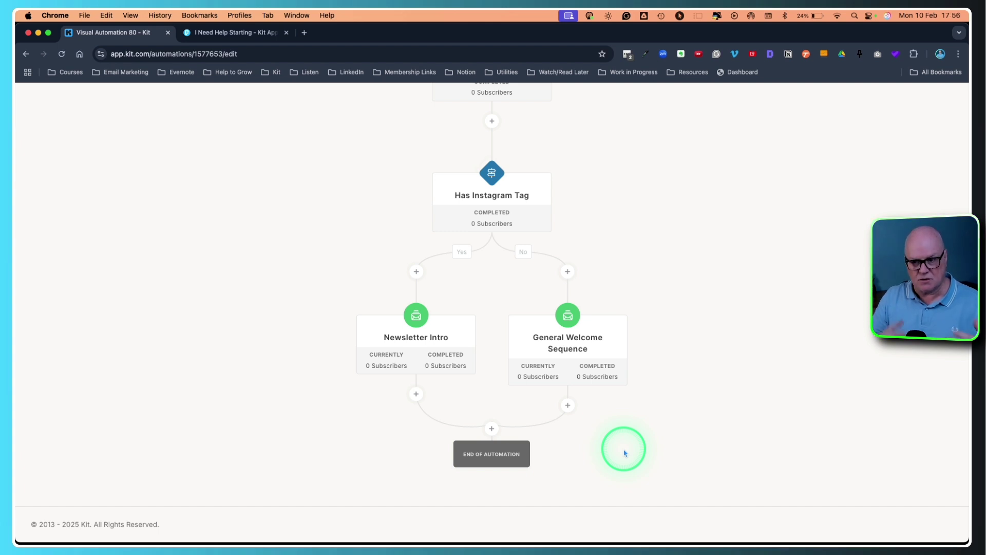
{"action": "left_click", "coordinate": [491, 428]}
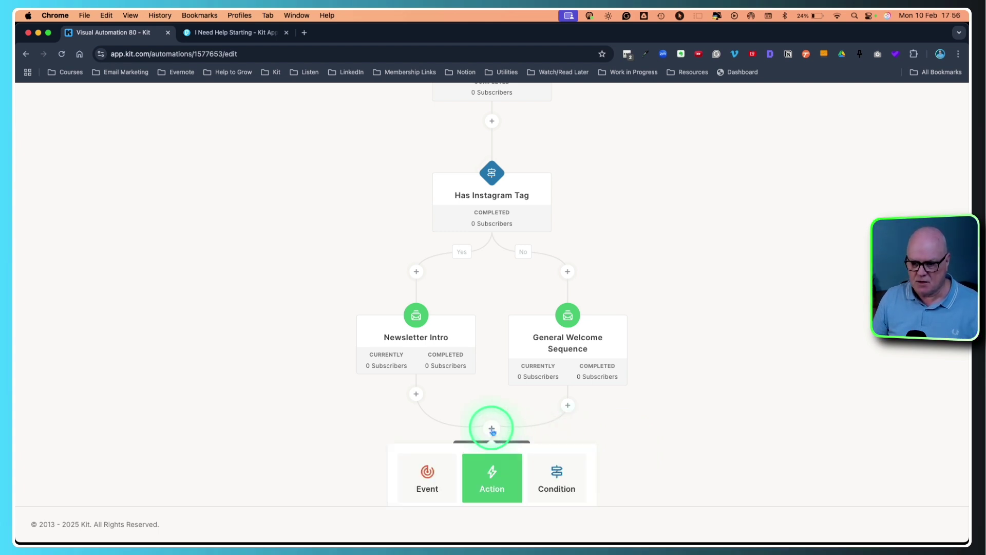
{"action": "scroll", "coordinate": [498, 428], "scroll_direction": "down", "scroll_amount": 2}
{"action": "left_click", "coordinate": [561, 347]}
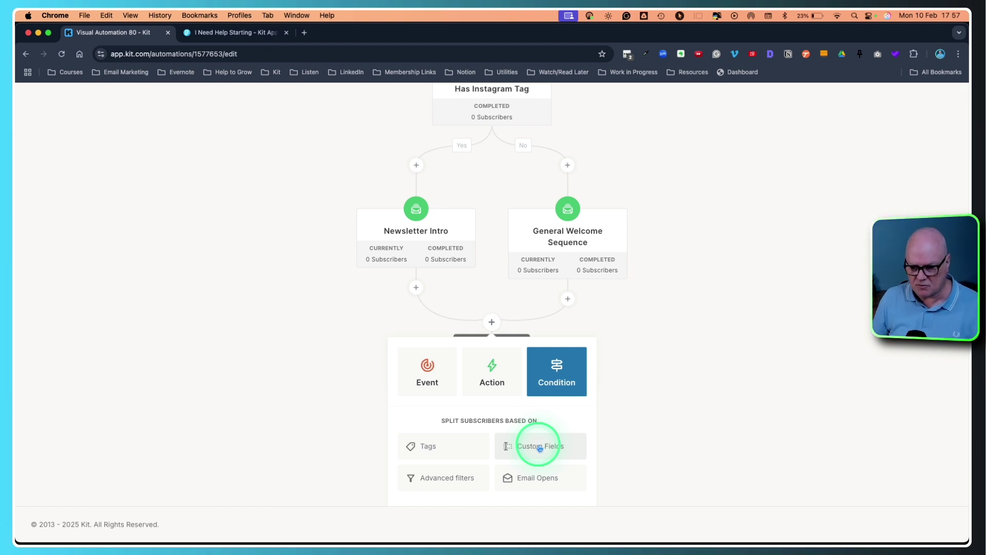
{"action": "left_click", "coordinate": [473, 477]}
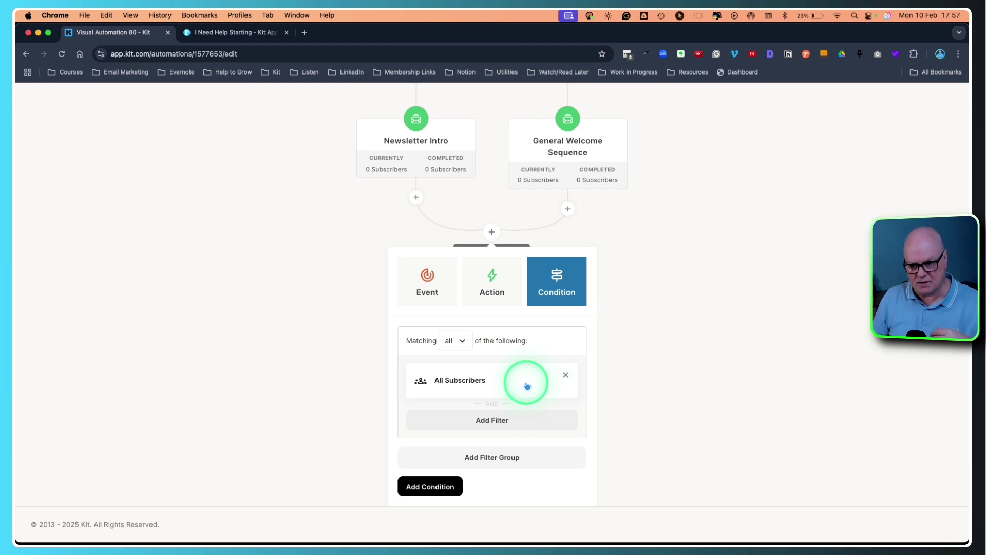
Add a filter for subscribers subscribed to the "Instagram" tag and insert the advanced filter condition into the automation.
{"action": "left_click", "coordinate": [506, 419]}
{"action": "left_click", "coordinate": [510, 435]}
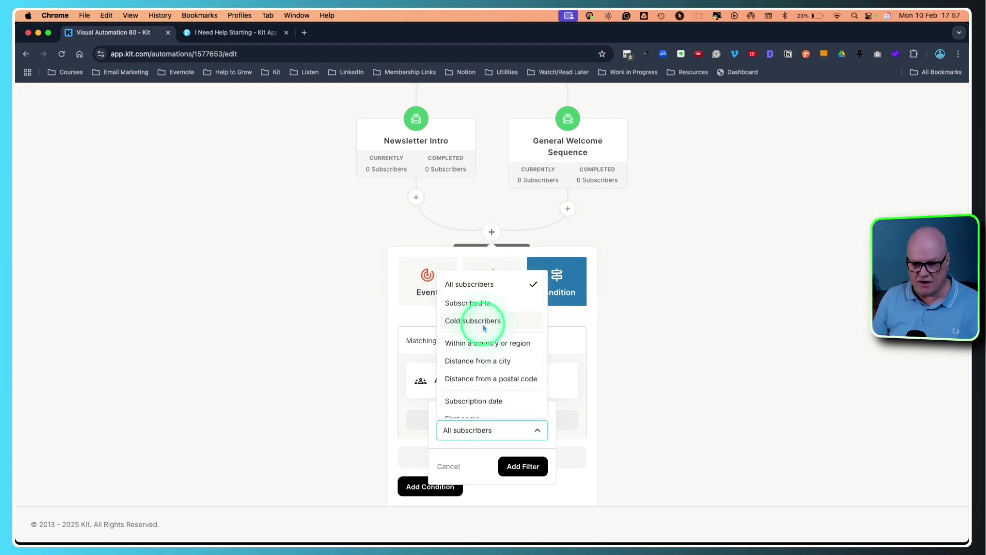
{"action": "left_click", "coordinate": [470, 302]}
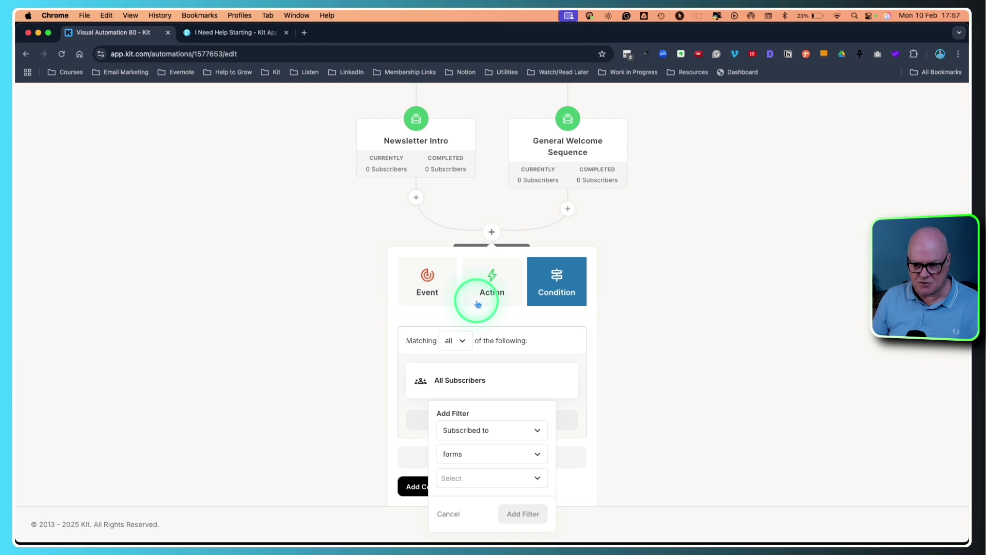
{"action": "left_click", "coordinate": [472, 452]}
{"action": "left_click", "coordinate": [464, 516]}
{"action": "left_click", "coordinate": [462, 478]}
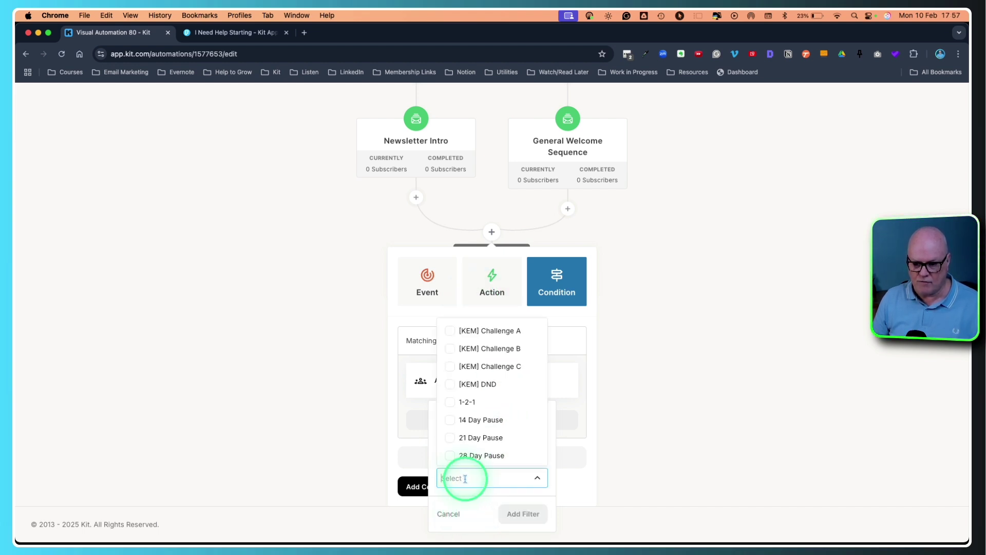
{"action": "scroll", "coordinate": [505, 414], "scroll_direction": "down", "scroll_amount": 10}
{"action": "scroll", "coordinate": [505, 416], "scroll_direction": "down", "scroll_amount": 15}
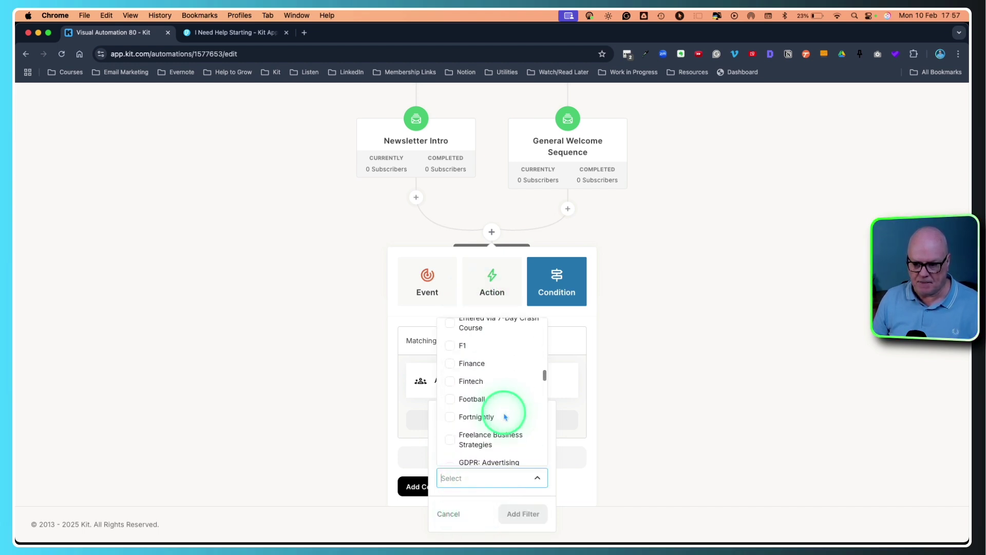
{"action": "scroll", "coordinate": [506, 416], "scroll_direction": "up", "scroll_amount": 5}
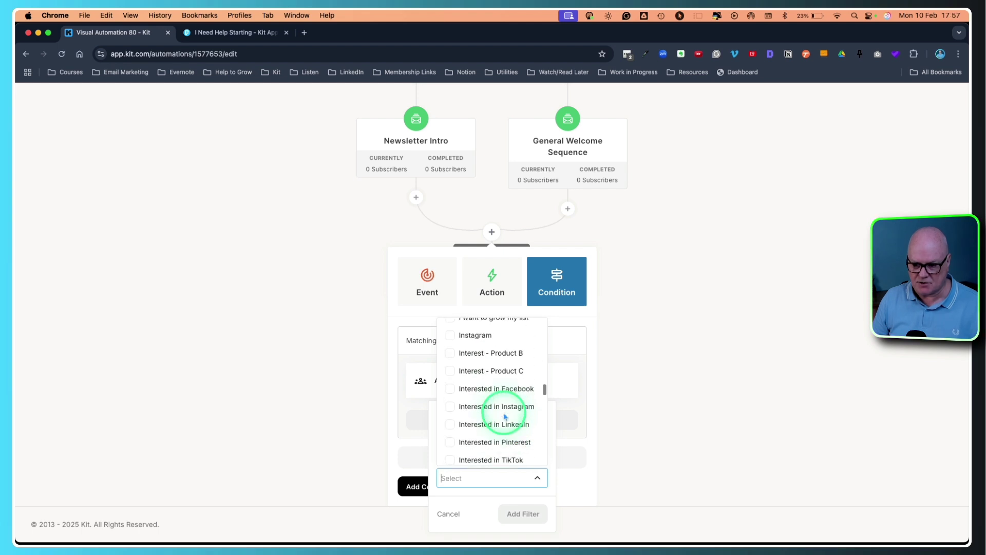
{"action": "left_click", "coordinate": [450, 357]}
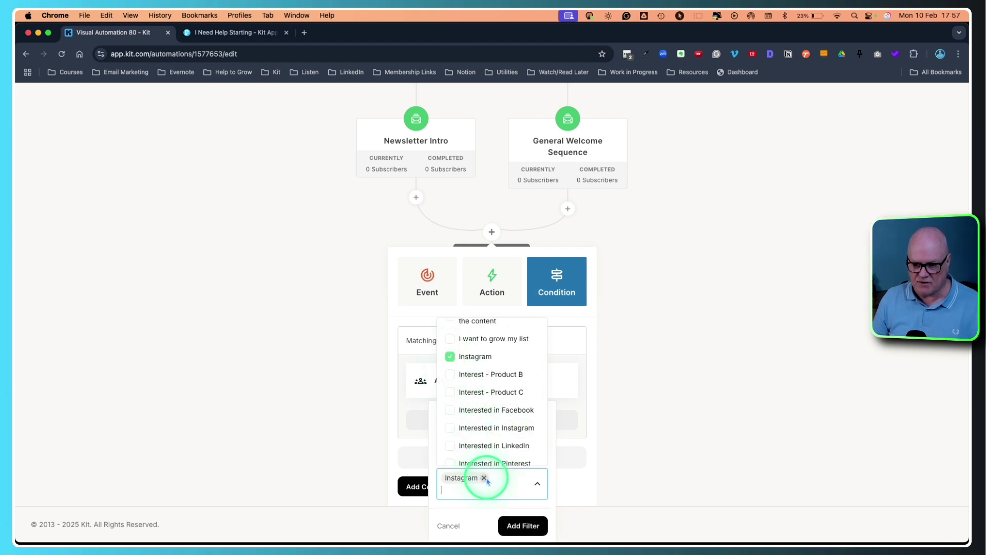
{"action": "left_click", "coordinate": [522, 514]}
{"action": "scroll", "coordinate": [519, 493], "scroll_direction": "down", "scroll_amount": 2}
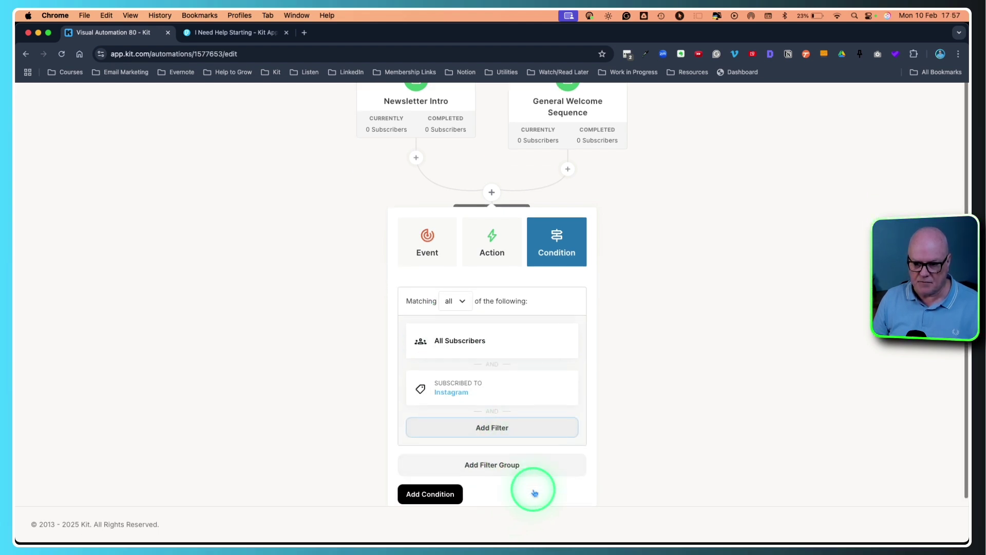
{"action": "left_click", "coordinate": [433, 487]}
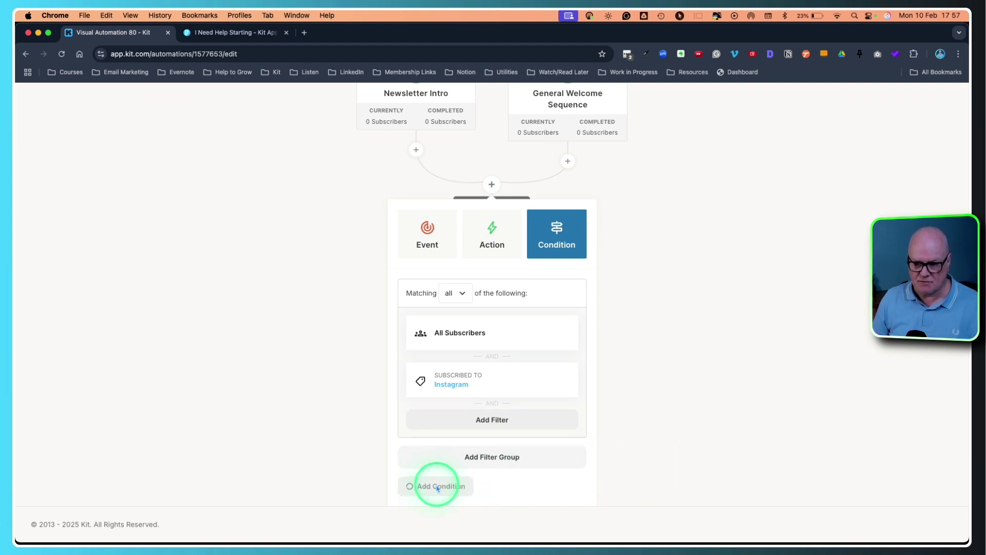
Add an email opens condition below the advanced filter condition that checks for any email opened in the past 90 days.
{"action": "scroll", "coordinate": [514, 473], "scroll_direction": "down", "scroll_amount": 10}
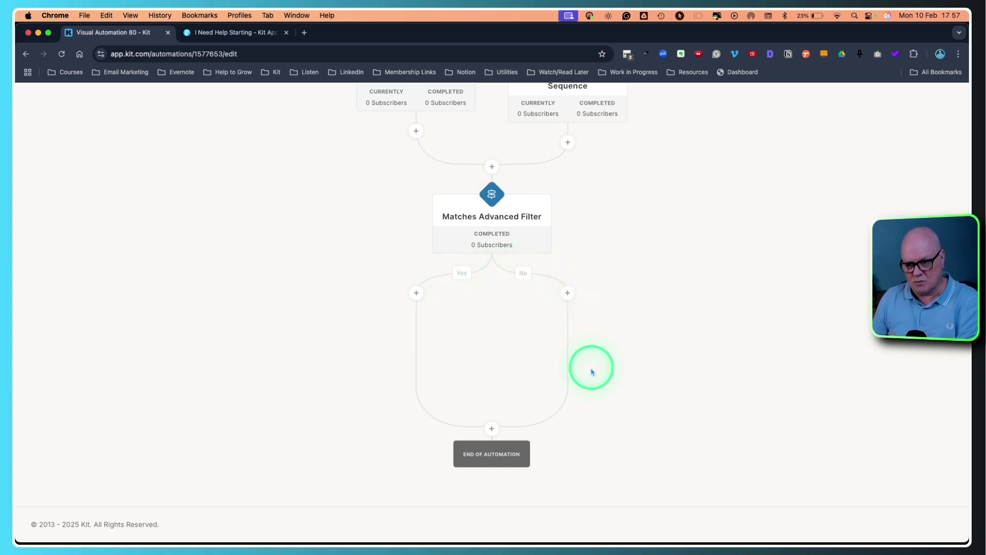
{"action": "left_click", "coordinate": [491, 429]}
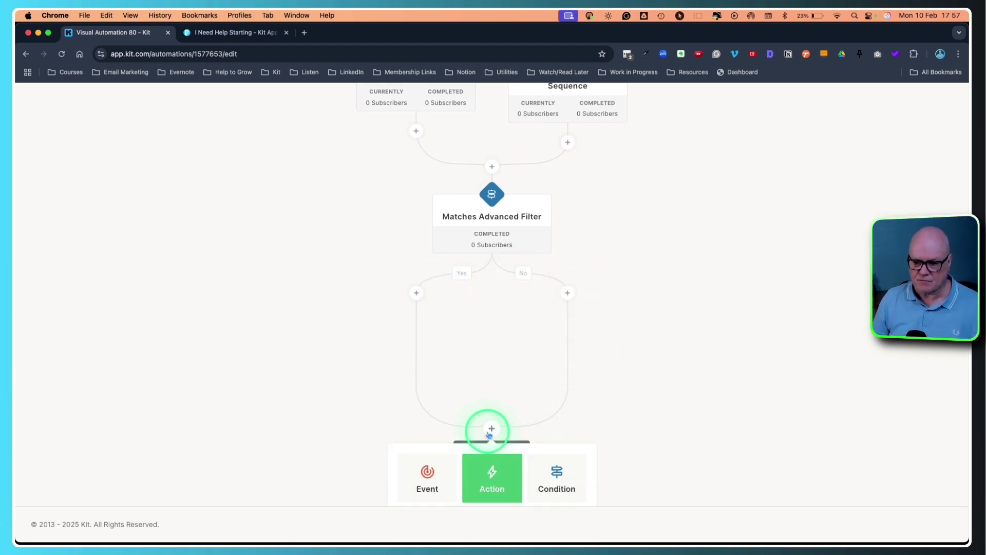
{"action": "left_click", "coordinate": [558, 336]}
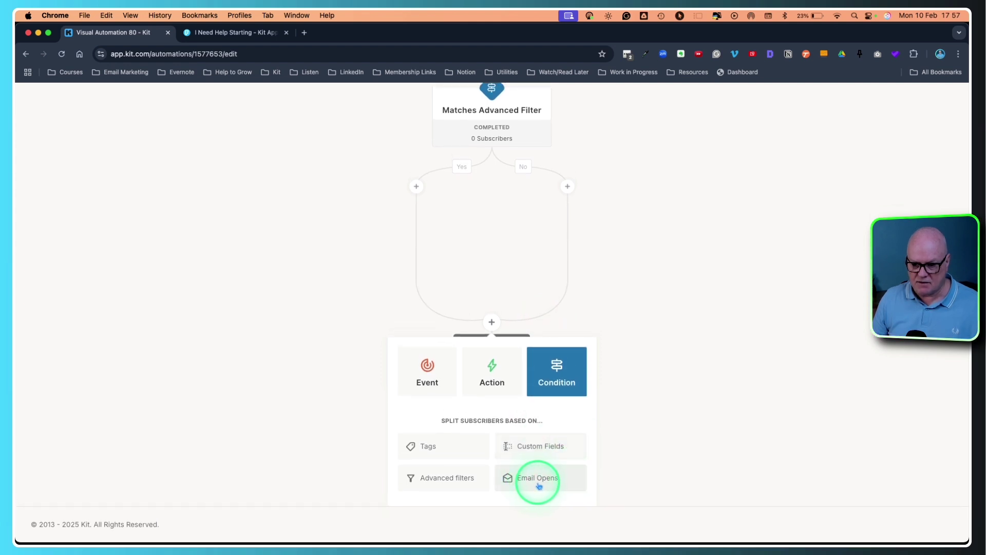
{"action": "left_click", "coordinate": [538, 484]}
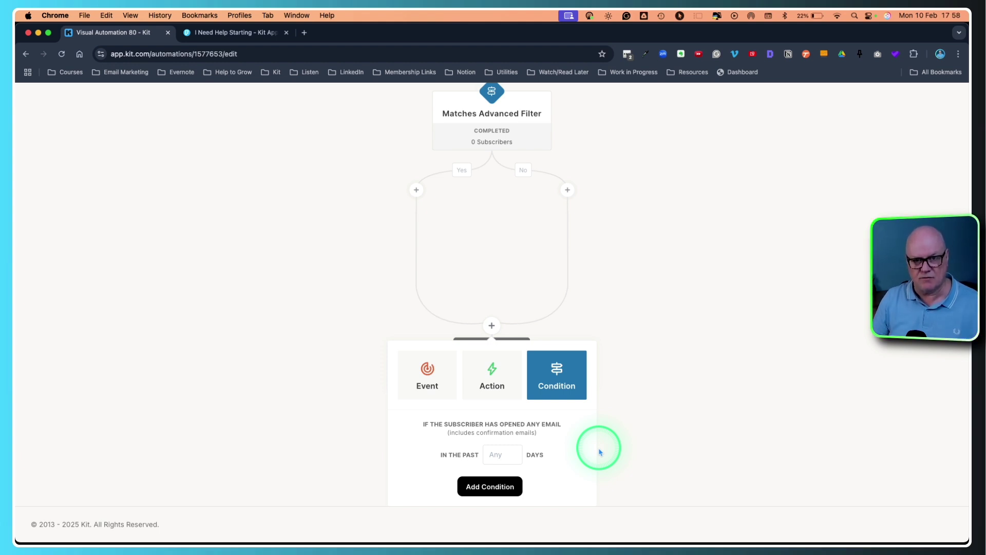
{"action": "scroll", "coordinate": [514, 470], "scroll_direction": "up", "scroll_amount": 1}
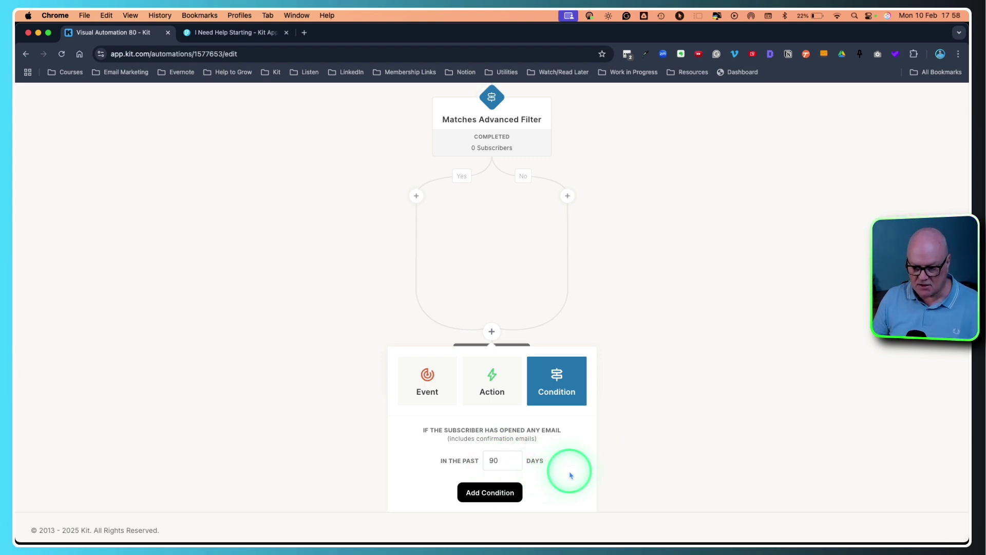
{"action": "left_click", "coordinate": [508, 492]}
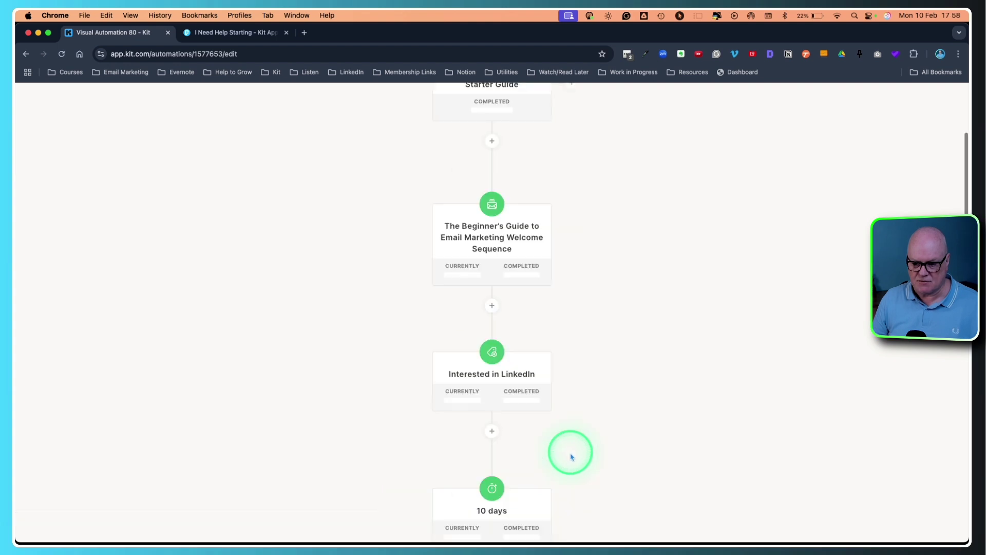
Add an action on the No branch of the email opens condition that adds the subscriber to "[Maintenance] Re-engagement Sequence".
{"action": "scroll", "coordinate": [571, 456], "scroll_direction": "down", "scroll_amount": 15}
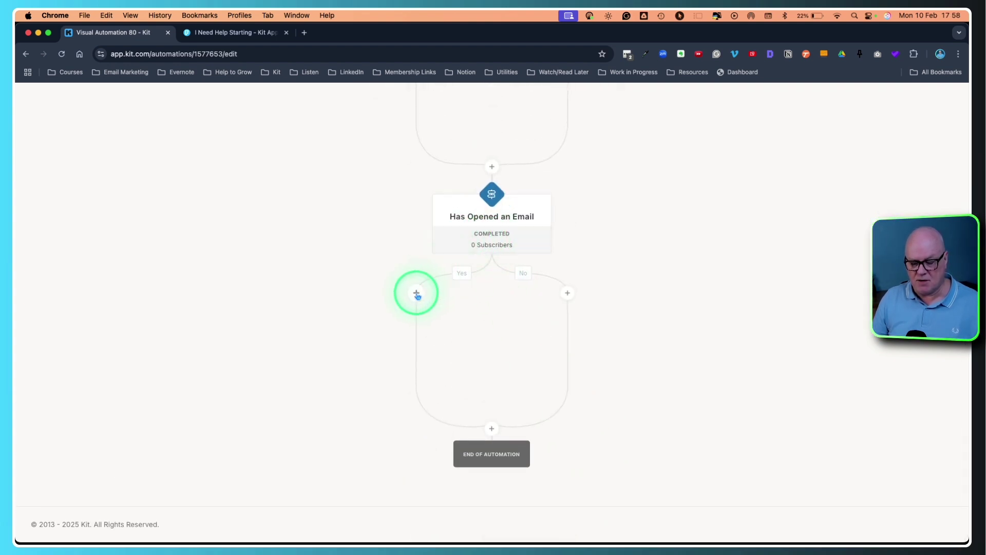
{"action": "left_click", "coordinate": [567, 292]}
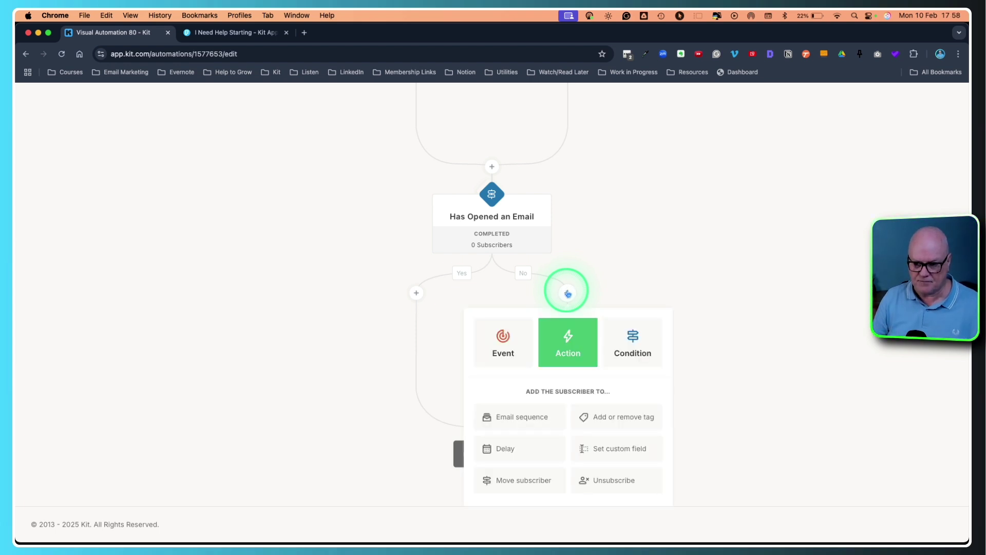
{"action": "left_click", "coordinate": [528, 414]}
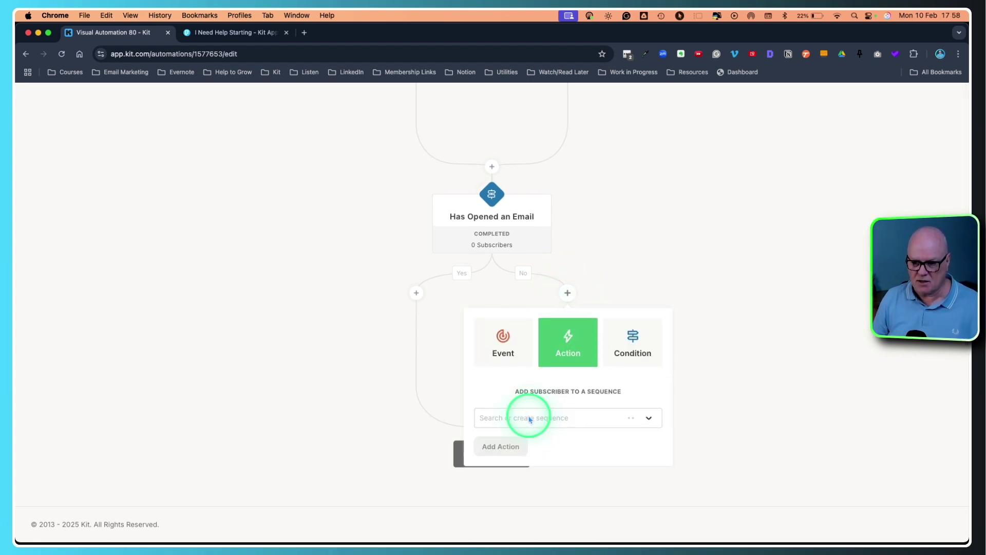
{"action": "left_click", "coordinate": [651, 420]}
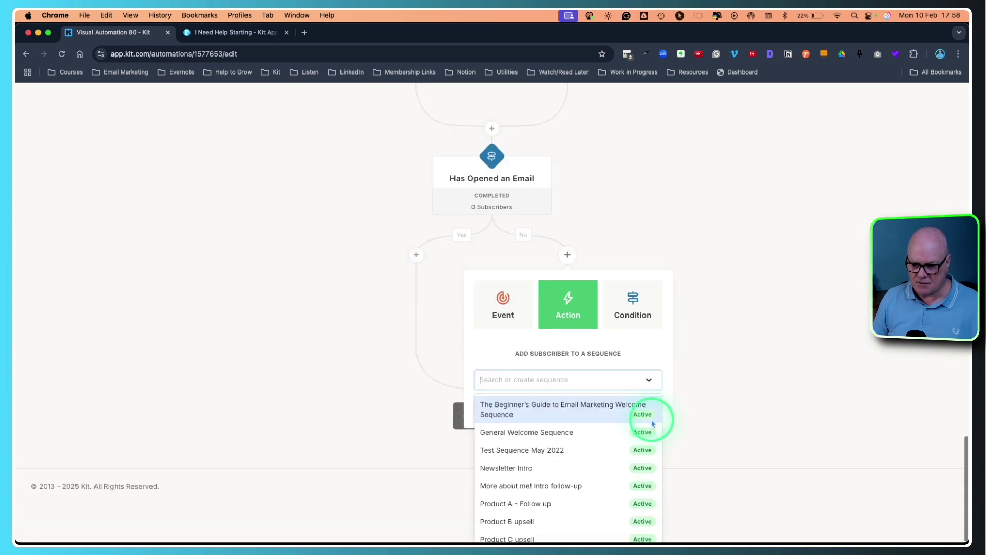
{"action": "scroll", "coordinate": [575, 442], "scroll_direction": "down", "scroll_amount": 5}
{"action": "scroll", "coordinate": [600, 478], "scroll_direction": "down", "scroll_amount": 5}
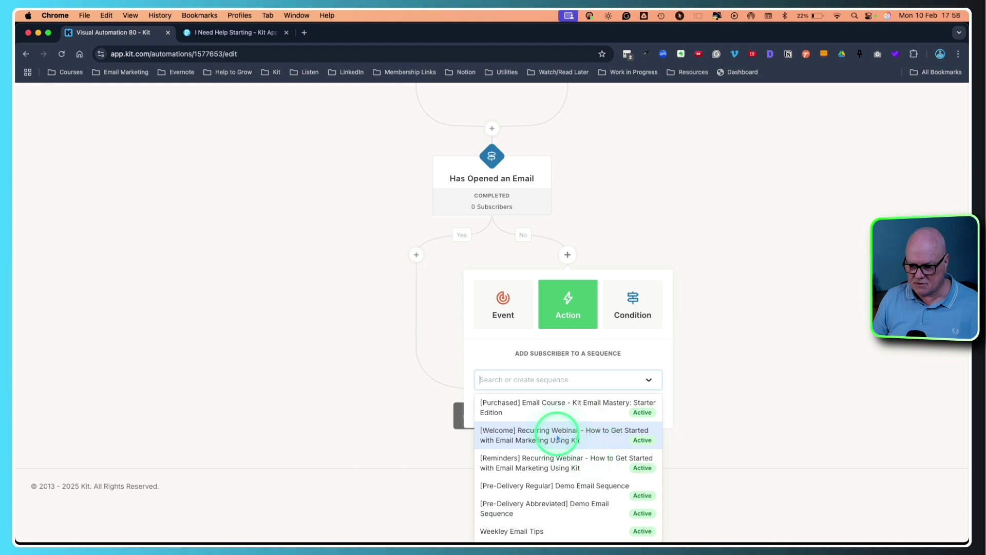
{"action": "scroll", "coordinate": [557, 438], "scroll_direction": "up", "scroll_amount": 10}
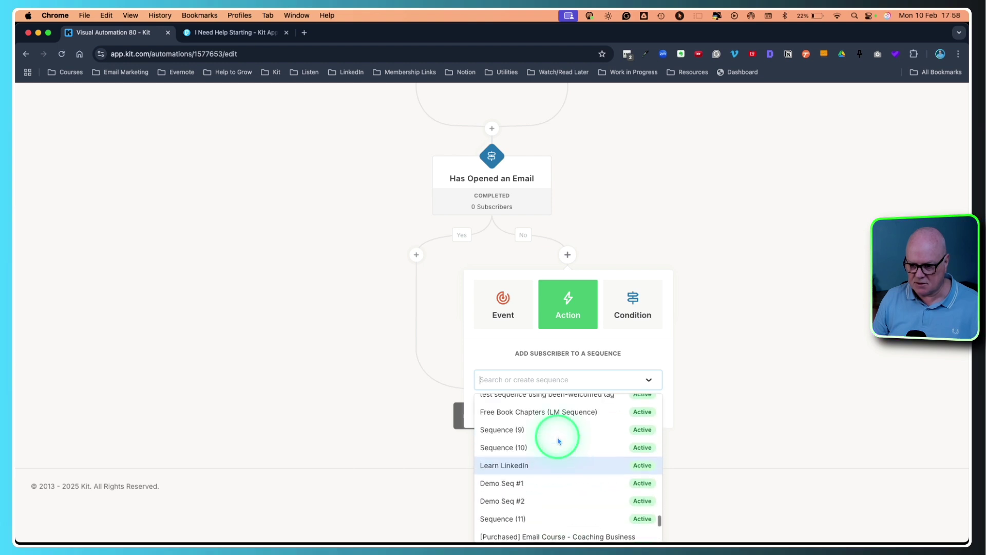
{"action": "scroll", "coordinate": [559, 440], "scroll_direction": "up", "scroll_amount": 8}
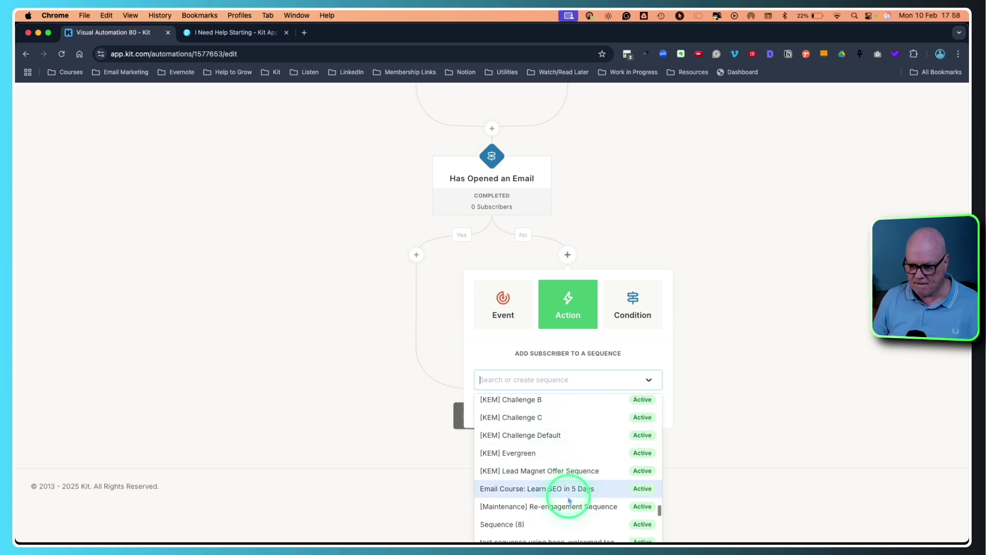
{"action": "left_click", "coordinate": [567, 504]}
{"action": "left_click", "coordinate": [521, 450]}
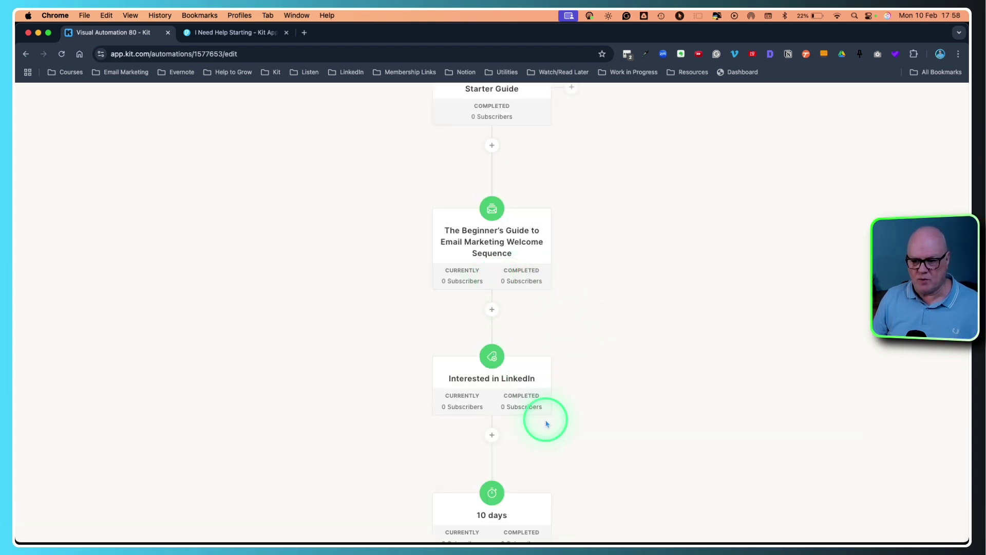
Add an email opens condition beneath "[Maintenance] Re-engagement Sequence" that checks for any email opened in the past 10 days.
{"action": "scroll", "coordinate": [546, 424], "scroll_direction": "down", "scroll_amount": 10}
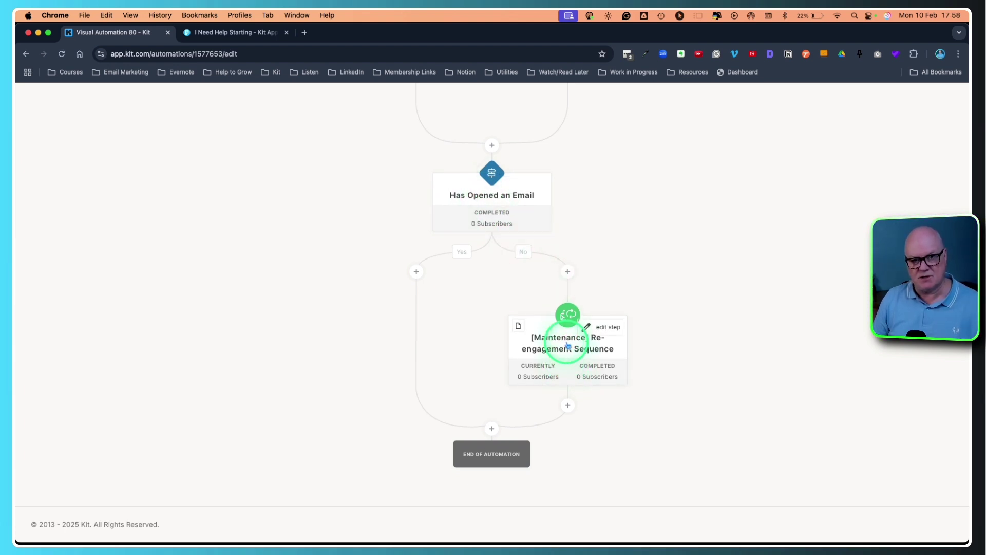
{"action": "left_click", "coordinate": [569, 407]}
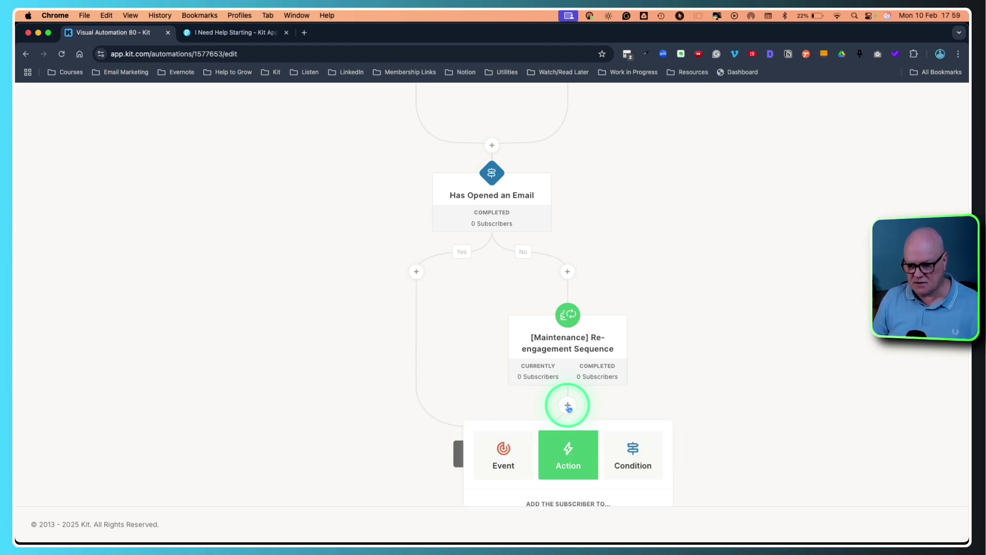
{"action": "scroll", "coordinate": [568, 415], "scroll_direction": "down", "scroll_amount": 3}
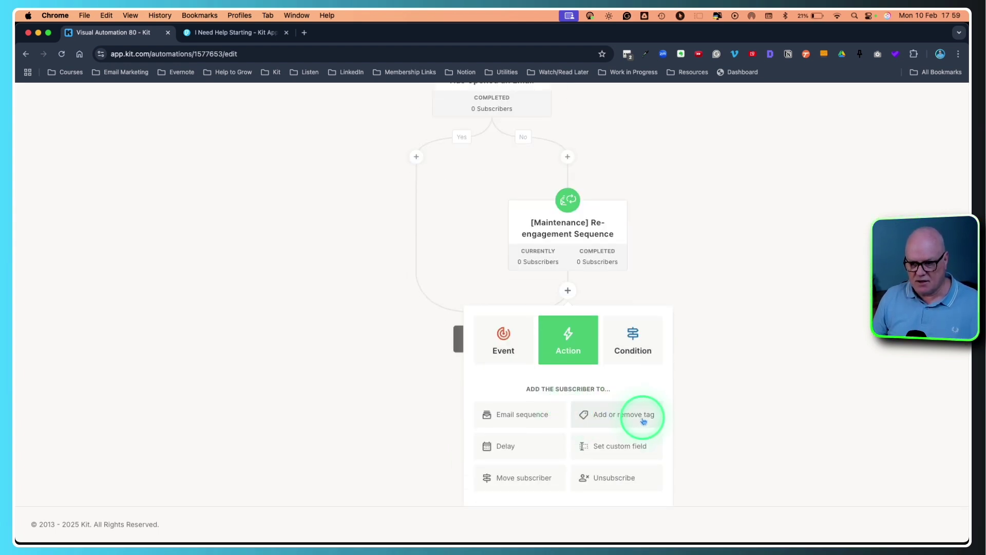
{"action": "left_click", "coordinate": [632, 341]}
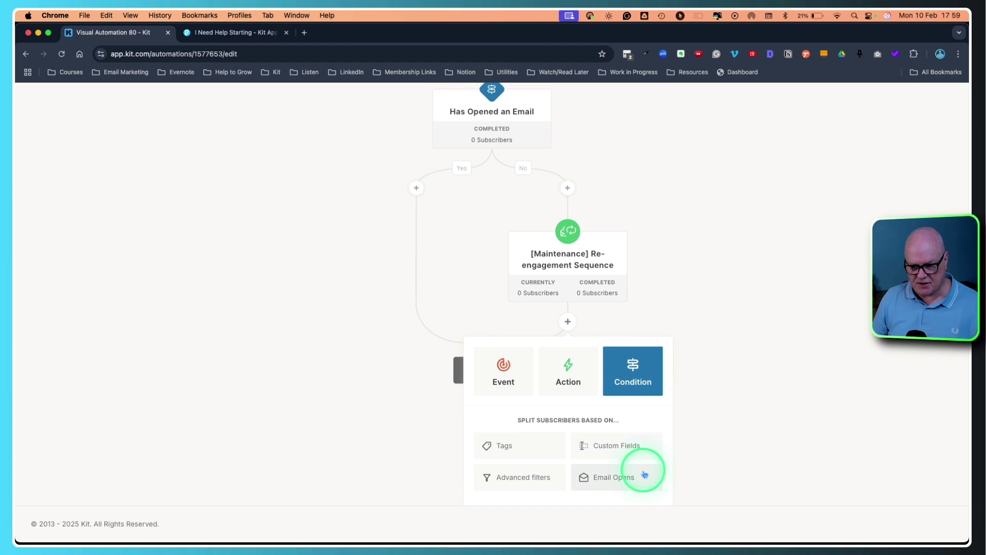
{"action": "left_click", "coordinate": [627, 477]}
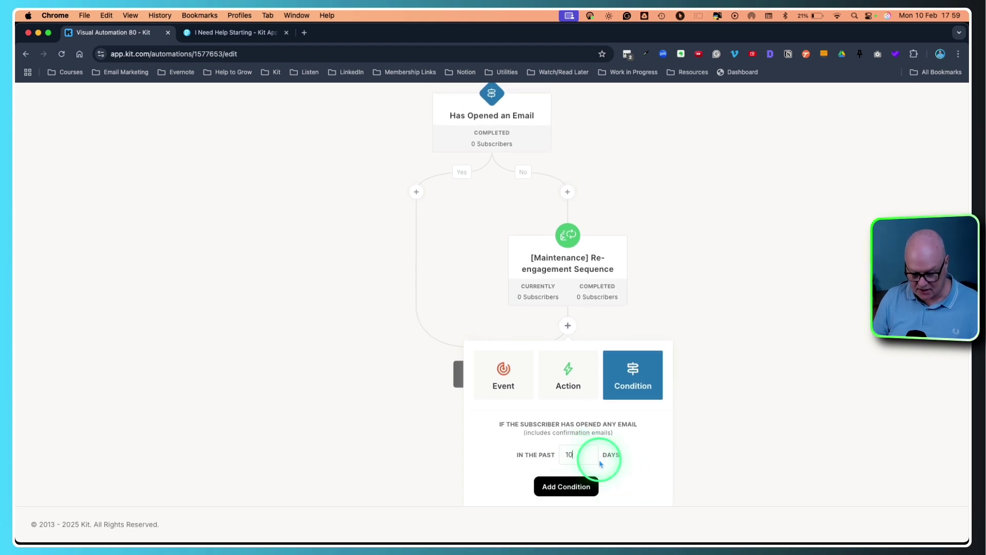
{"action": "left_click", "coordinate": [572, 488]}
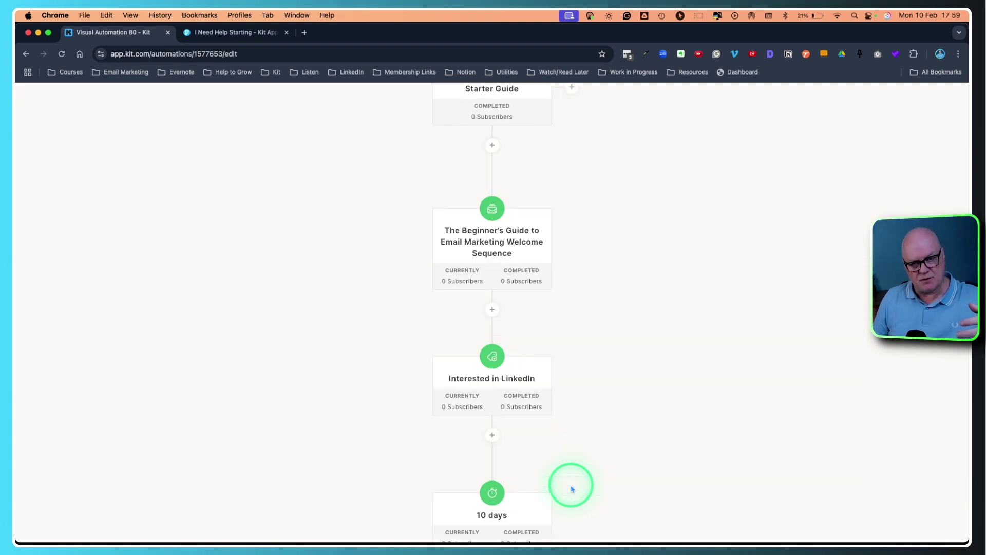
Add an unsubscribe action on the No branch of the email opens condition beneath the re-engagement sequence.
{"action": "scroll", "coordinate": [571, 482], "scroll_direction": "down", "scroll_amount": 20}
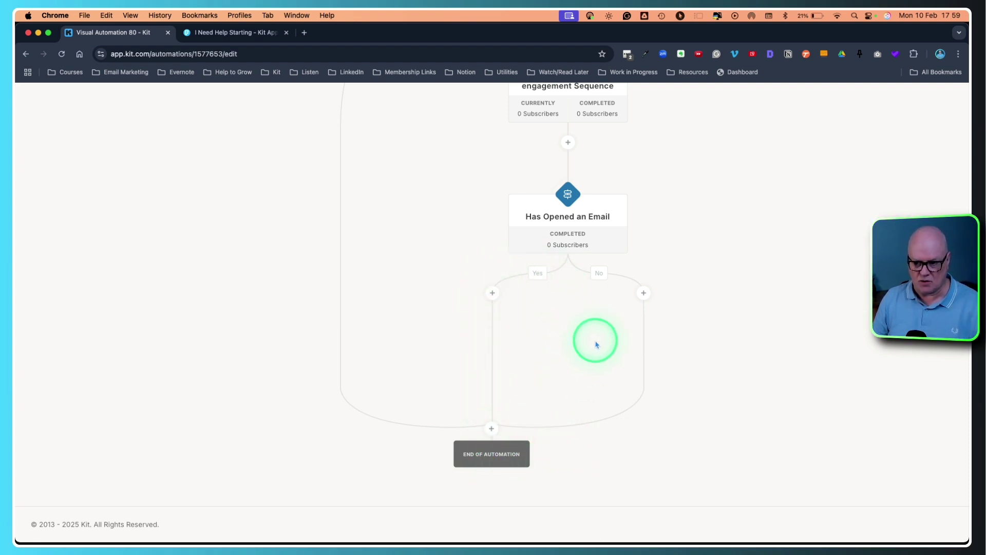
{"action": "left_click", "coordinate": [643, 294]}
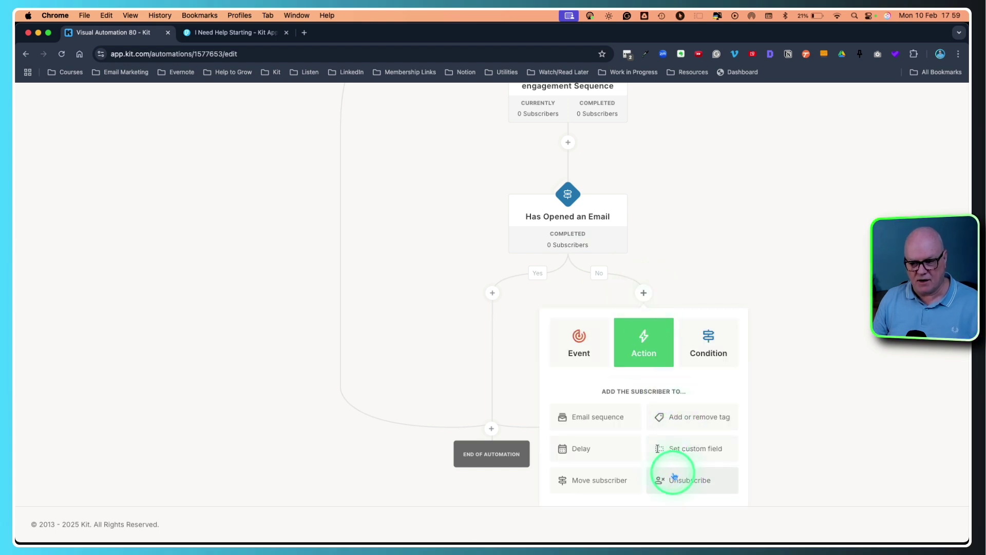
{"action": "left_click", "coordinate": [675, 481]}
{"action": "left_click", "coordinate": [591, 441]}
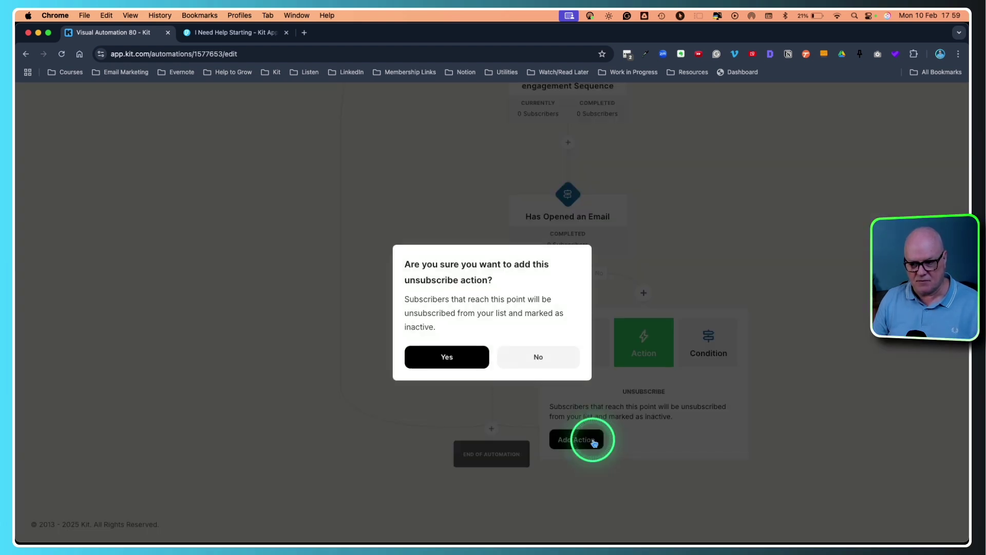
{"action": "left_click", "coordinate": [466, 357]}
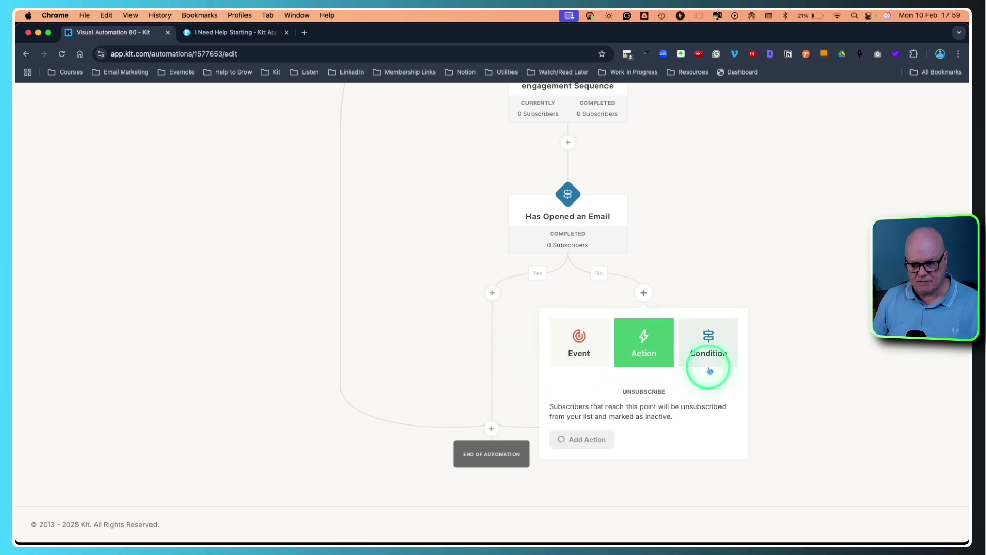
{"action": "scroll", "coordinate": [815, 388], "scroll_direction": "down", "scroll_amount": 20}
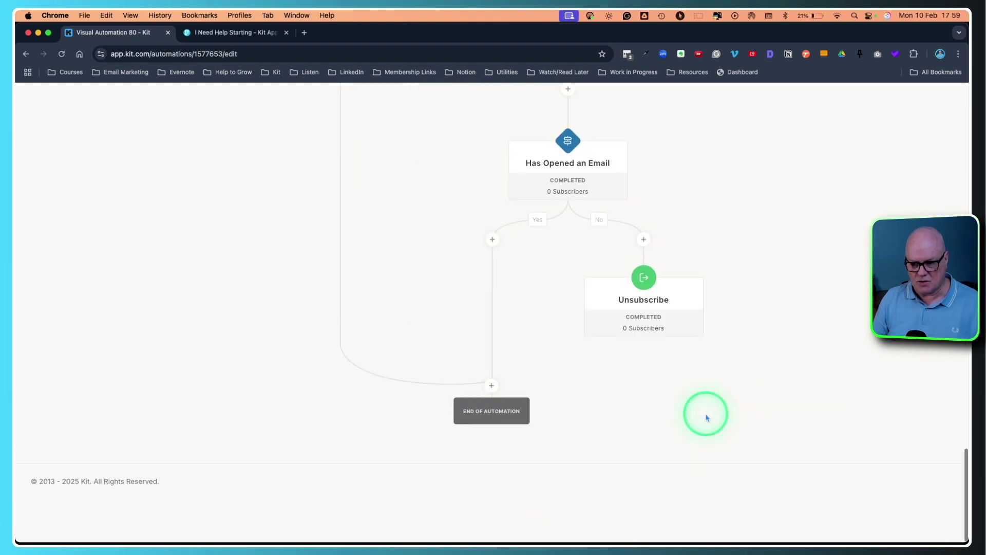
{"action": "scroll", "coordinate": [570, 298], "scroll_direction": "up", "scroll_amount": 10}
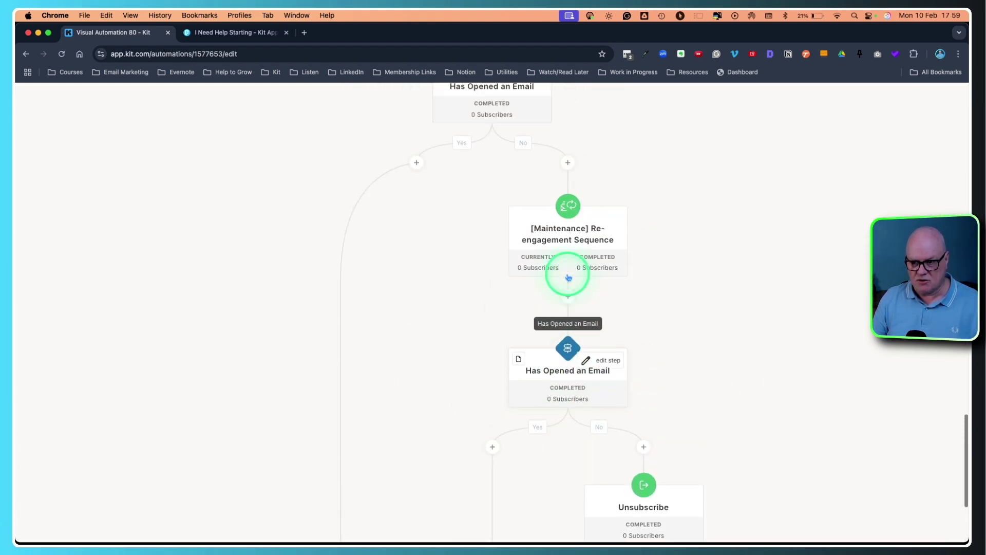
{"action": "scroll", "coordinate": [501, 383], "scroll_direction": "down", "scroll_amount": 4}
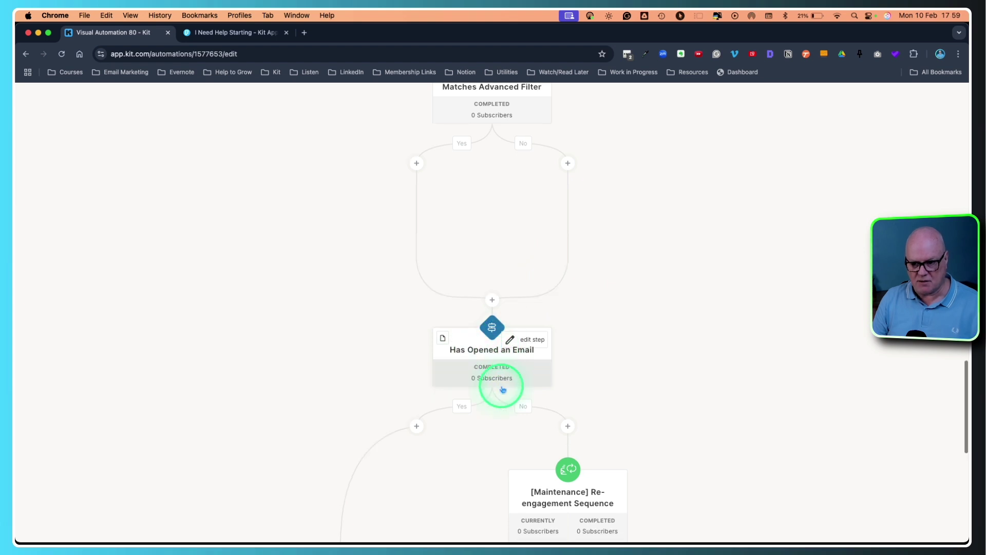
Review the whole Email Marketer's Starter Guide automation flow, from the form trigger through the conditions and re-engagement branch to the unsubscribe action.
{"action": "scroll", "coordinate": [492, 368], "scroll_direction": "down", "scroll_amount": 4}
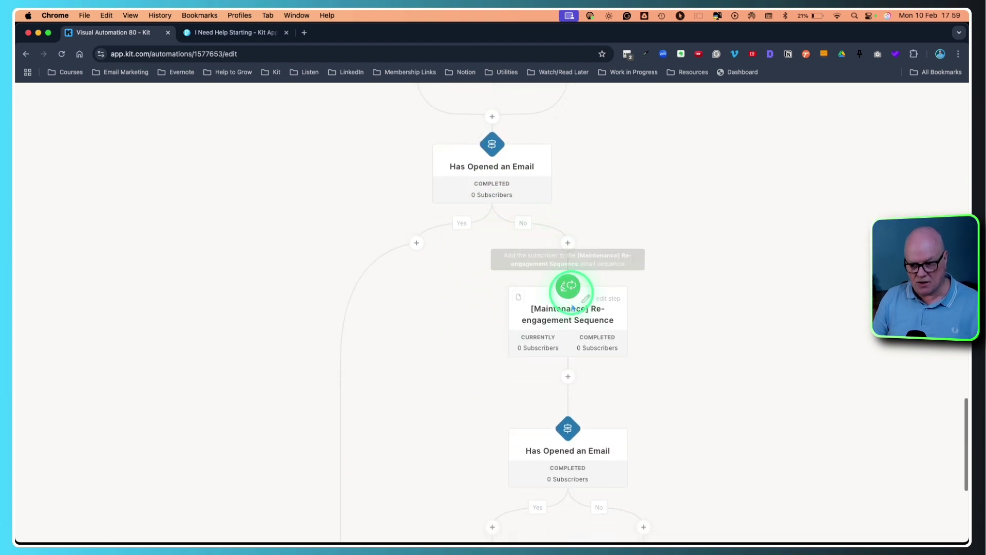
{"action": "scroll", "coordinate": [569, 331], "scroll_direction": "down", "scroll_amount": 8}
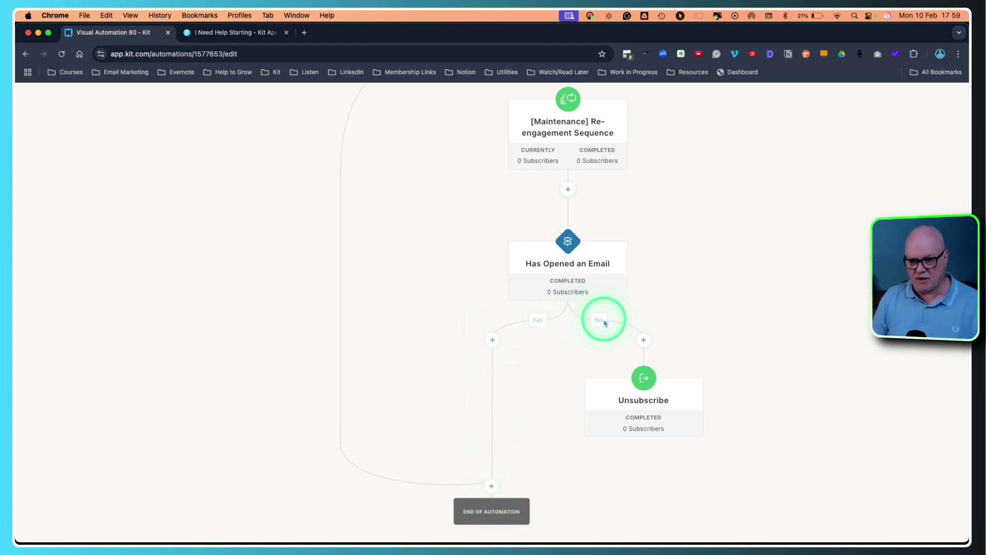
{"action": "mouse_move", "coordinate": [643, 400]}
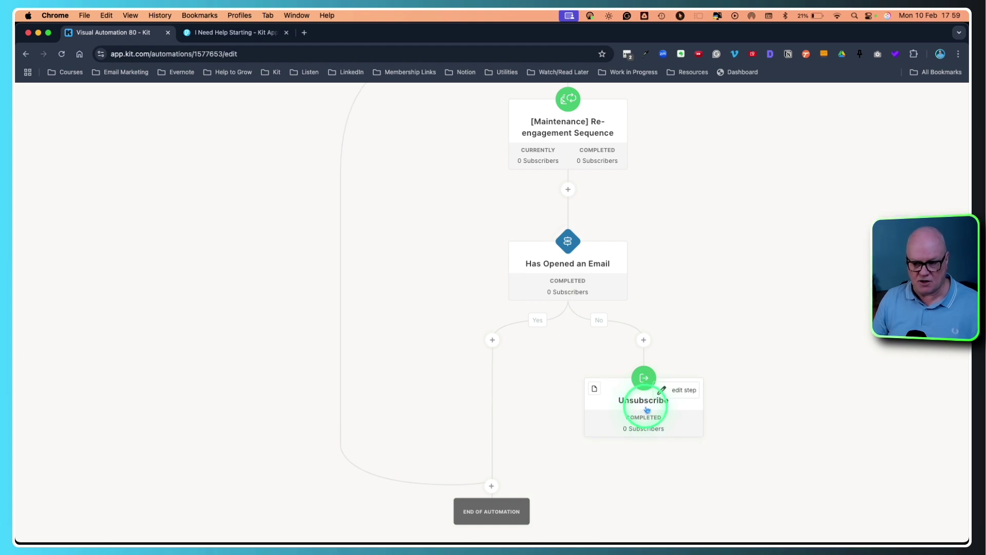
{"action": "scroll", "coordinate": [647, 409], "scroll_direction": "down", "scroll_amount": 1}
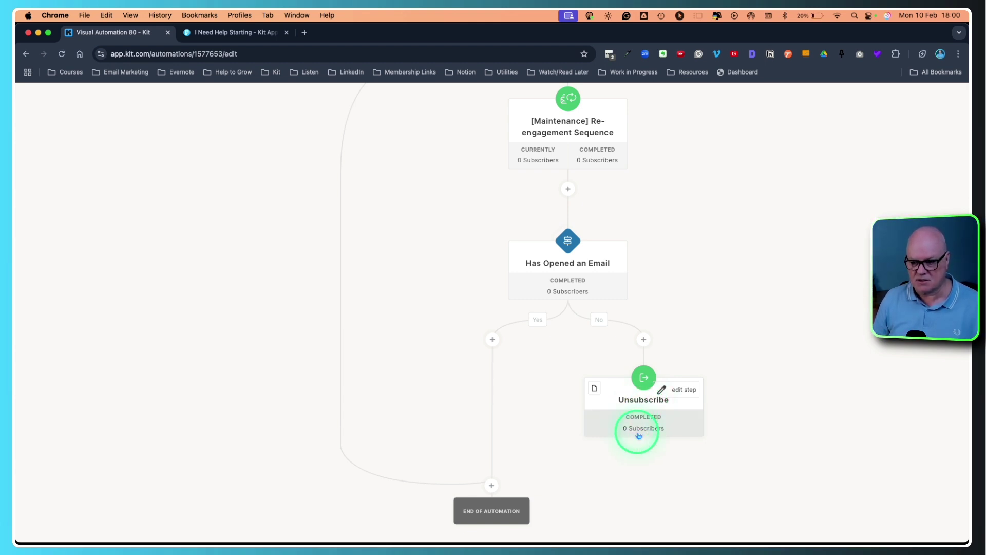
{"action": "scroll", "coordinate": [672, 453], "scroll_direction": "up", "scroll_amount": 10}
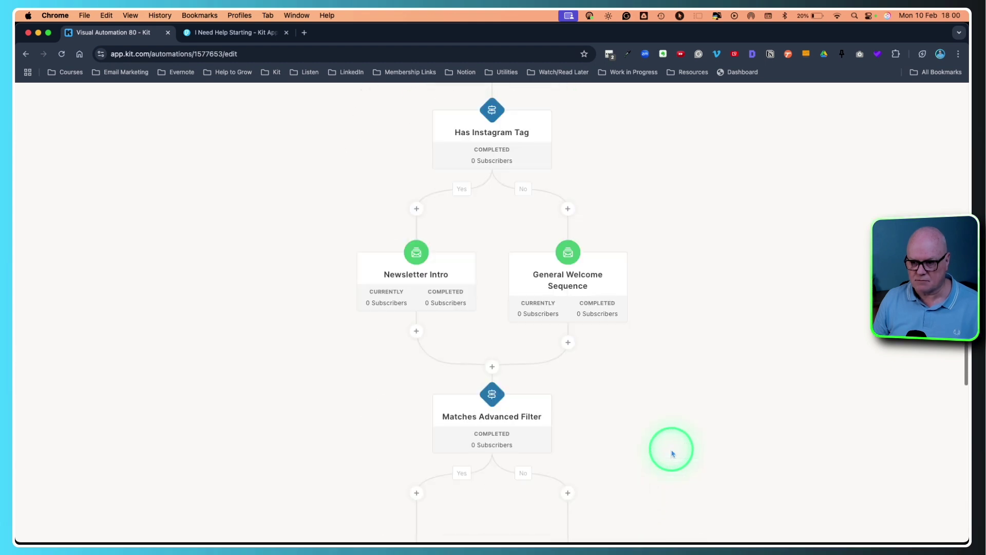
{"action": "scroll", "coordinate": [672, 454], "scroll_direction": "up", "scroll_amount": 15}
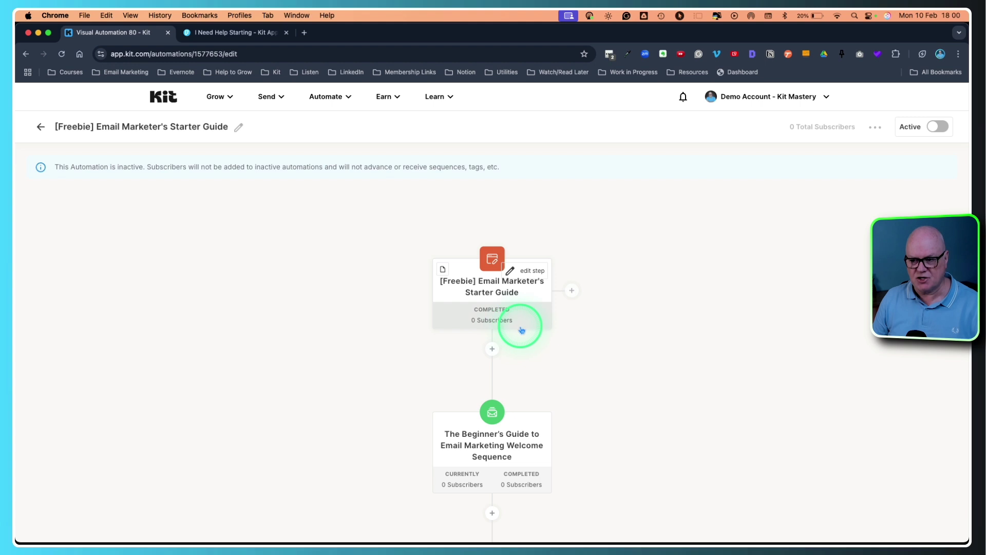
{"action": "scroll", "coordinate": [542, 393], "scroll_direction": "down", "scroll_amount": 10}
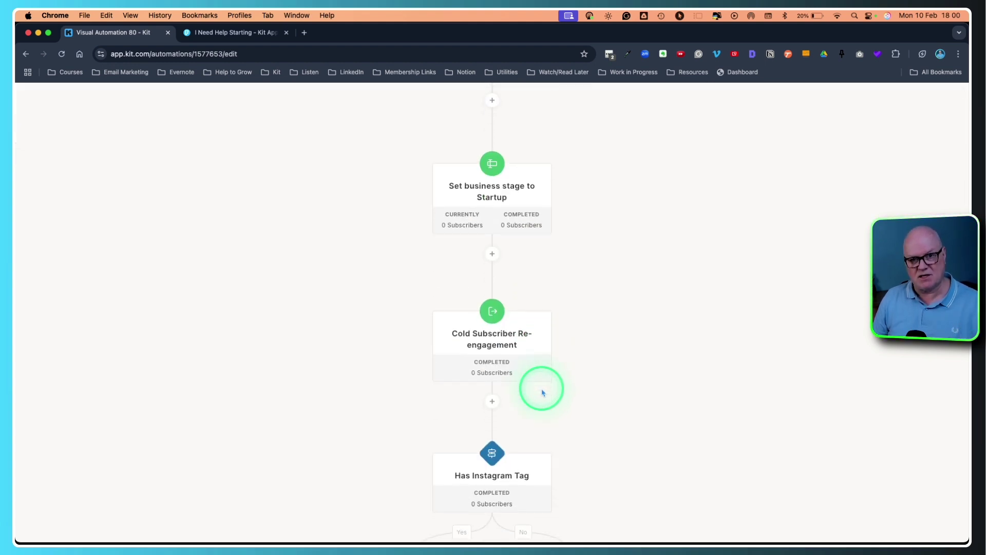
{"action": "scroll", "coordinate": [542, 402], "scroll_direction": "down", "scroll_amount": 13}
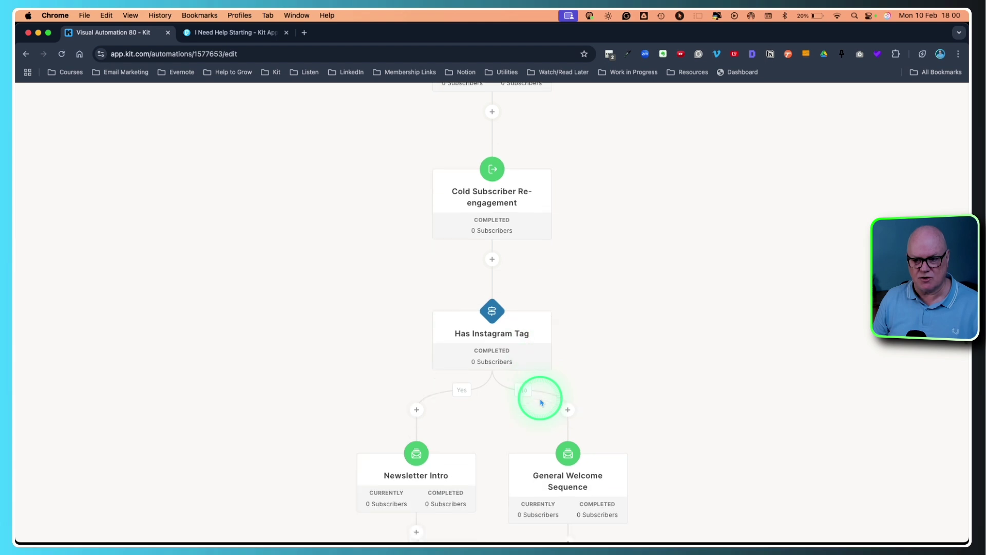
{"action": "scroll", "coordinate": [540, 403], "scroll_direction": "down", "scroll_amount": 8}
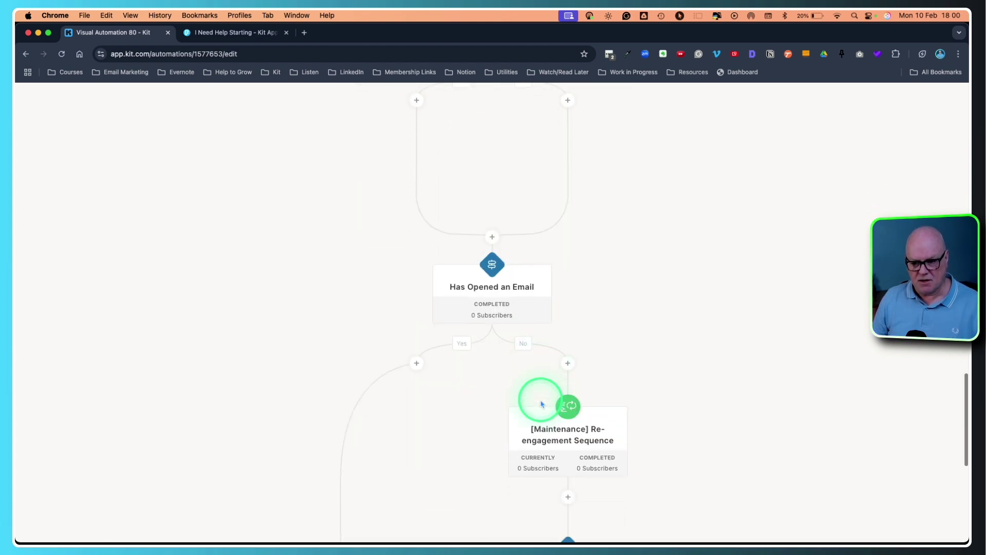
{"action": "scroll", "coordinate": [541, 403], "scroll_direction": "down", "scroll_amount": 3}
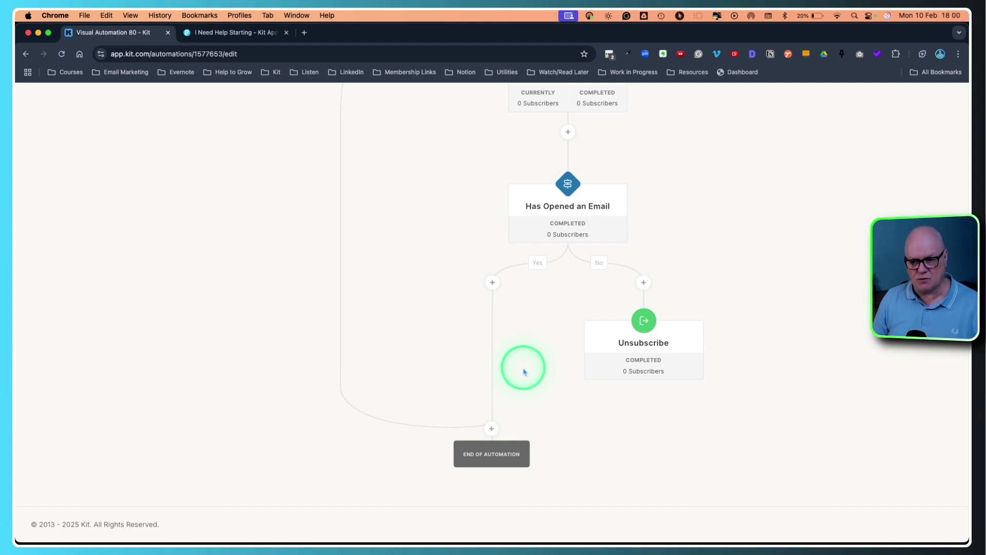
{"action": "scroll", "coordinate": [518, 363], "scroll_direction": "up", "scroll_amount": 15}
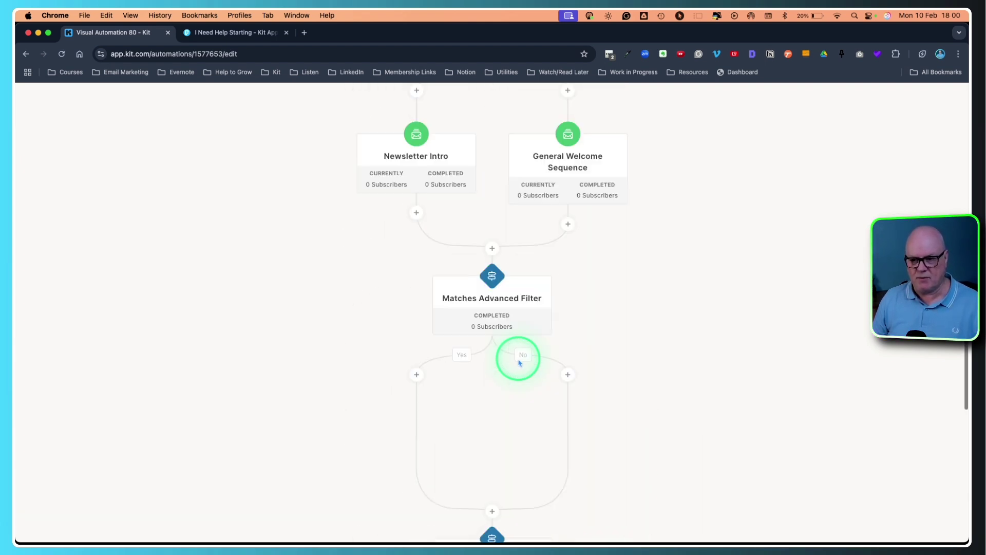
{"action": "scroll", "coordinate": [520, 362], "scroll_direction": "up", "scroll_amount": 10}
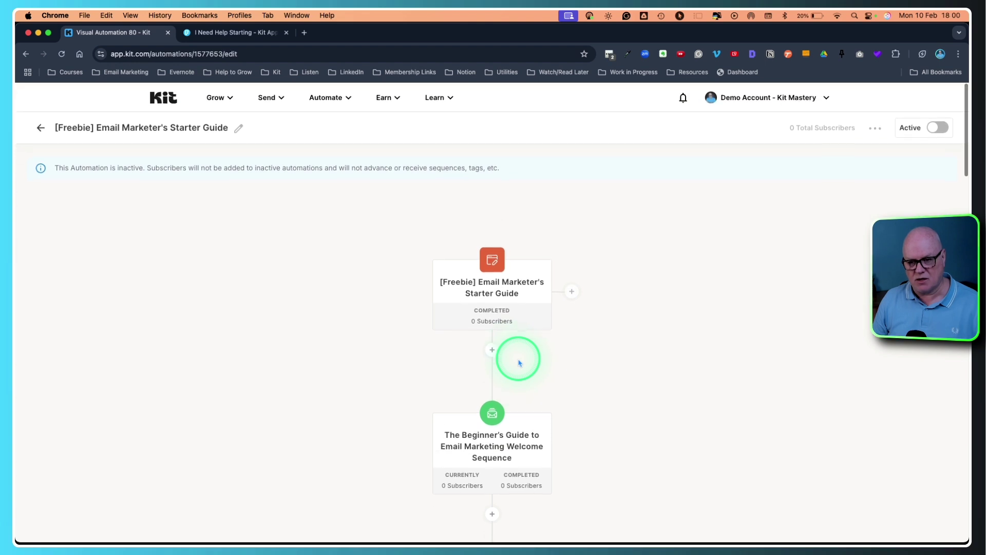
{"action": "scroll", "coordinate": [540, 374], "scroll_direction": "down", "scroll_amount": 4}
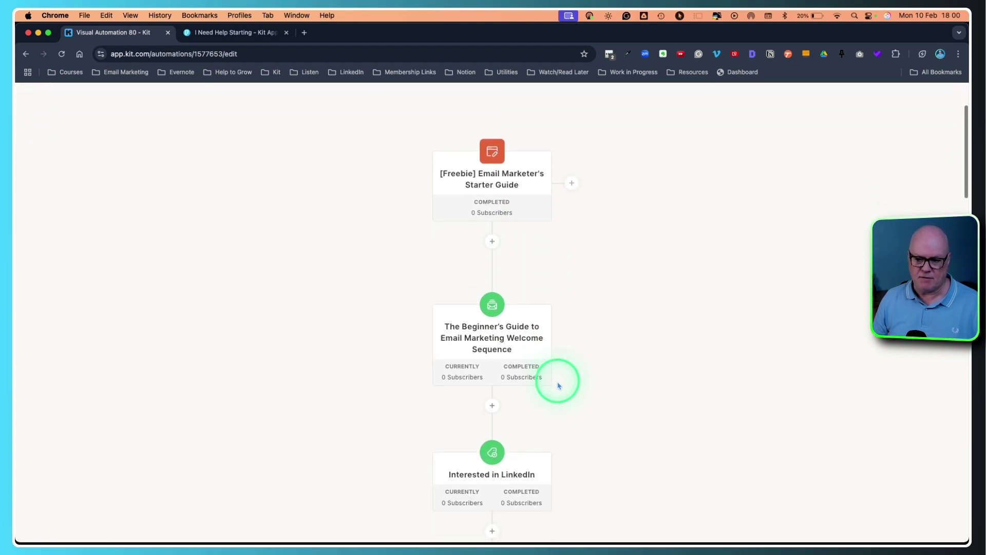
{"action": "scroll", "coordinate": [534, 379], "scroll_direction": "up", "scroll_amount": 4}
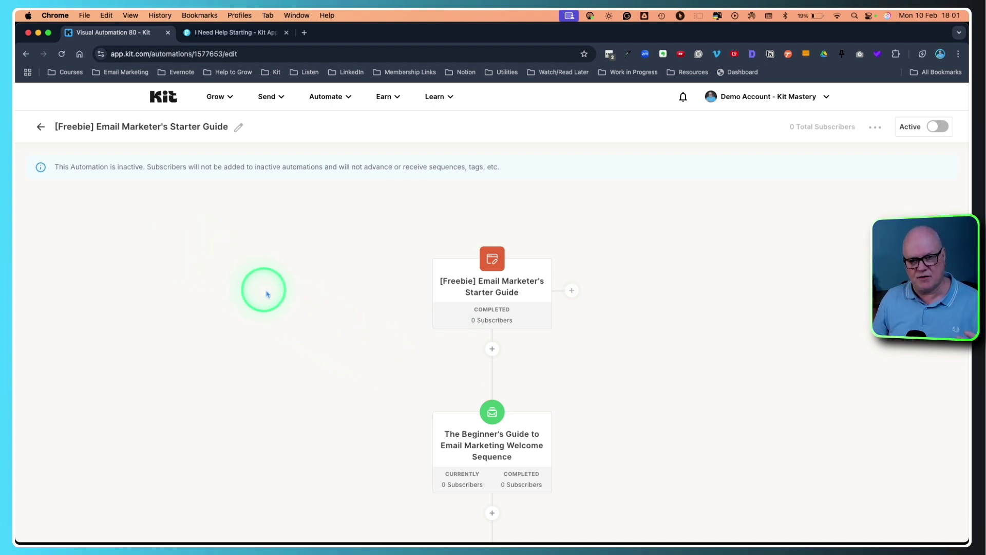
Leave the Email Marketer's Starter Guide automation and create a new automation from the "Run a paid newsletter" template.
{"action": "left_click", "coordinate": [36, 126]}
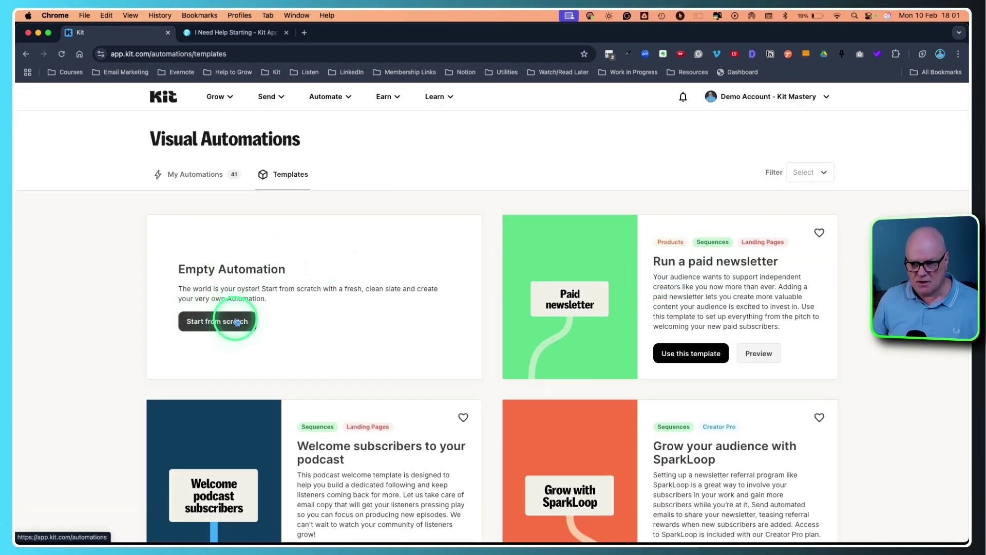
{"action": "scroll", "coordinate": [236, 317], "scroll_direction": "down", "scroll_amount": 5}
{"action": "scroll", "coordinate": [319, 305], "scroll_direction": "down", "scroll_amount": 7}
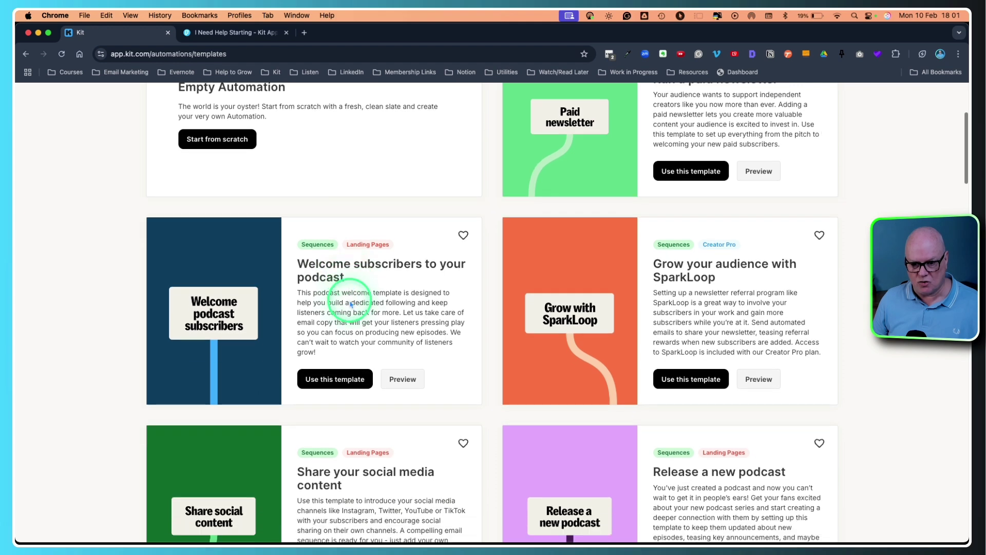
{"action": "scroll", "coordinate": [349, 301], "scroll_direction": "up", "scroll_amount": 8}
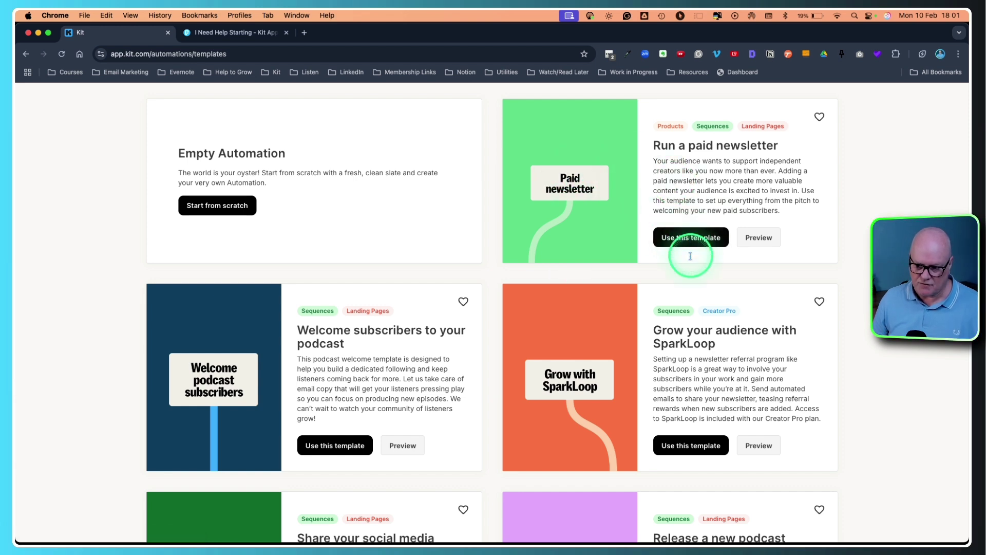
{"action": "scroll", "coordinate": [698, 257], "scroll_direction": "up", "scroll_amount": 2}
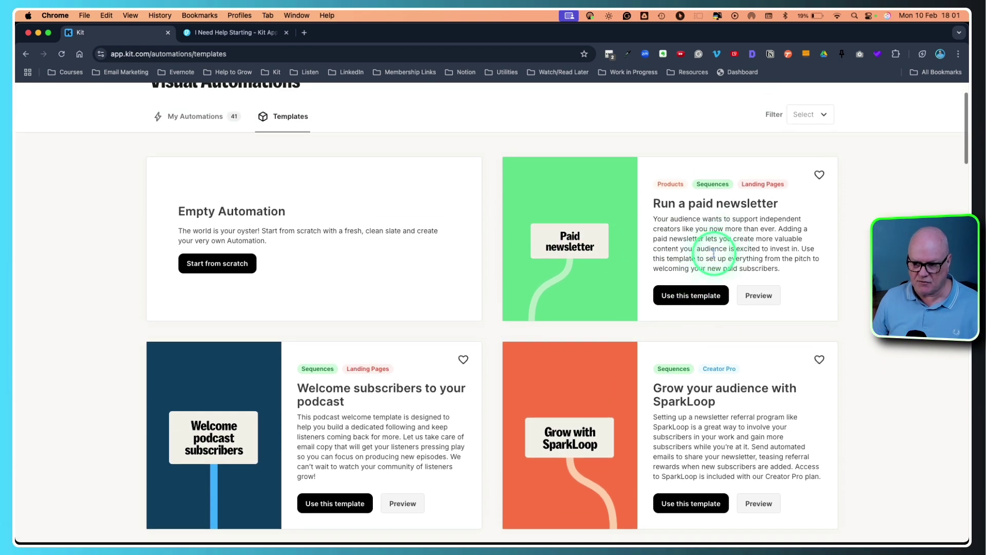
{"action": "left_click", "coordinate": [692, 298]}
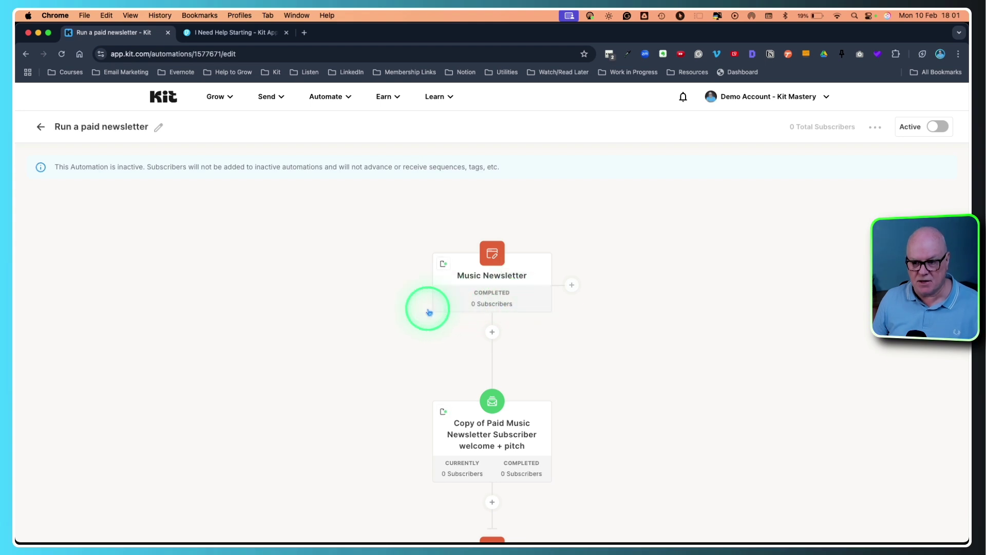
Examine the template automation's flow from the Music Newsletter form through the sequences and product event to the end of the automation.
{"action": "scroll", "coordinate": [427, 352], "scroll_direction": "down", "scroll_amount": 5}
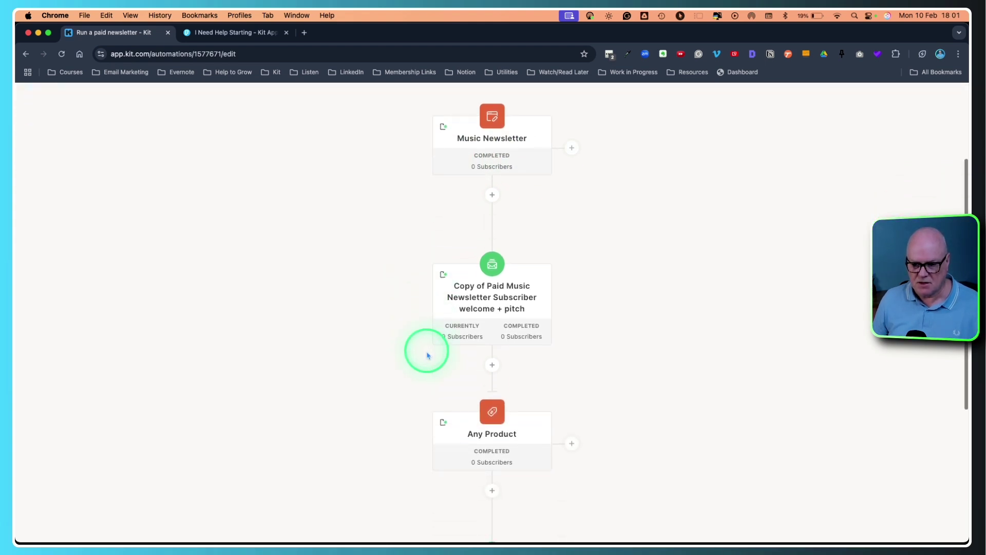
{"action": "scroll", "coordinate": [427, 355], "scroll_direction": "down", "scroll_amount": 8}
{"action": "scroll", "coordinate": [427, 355], "scroll_direction": "up", "scroll_amount": 10}
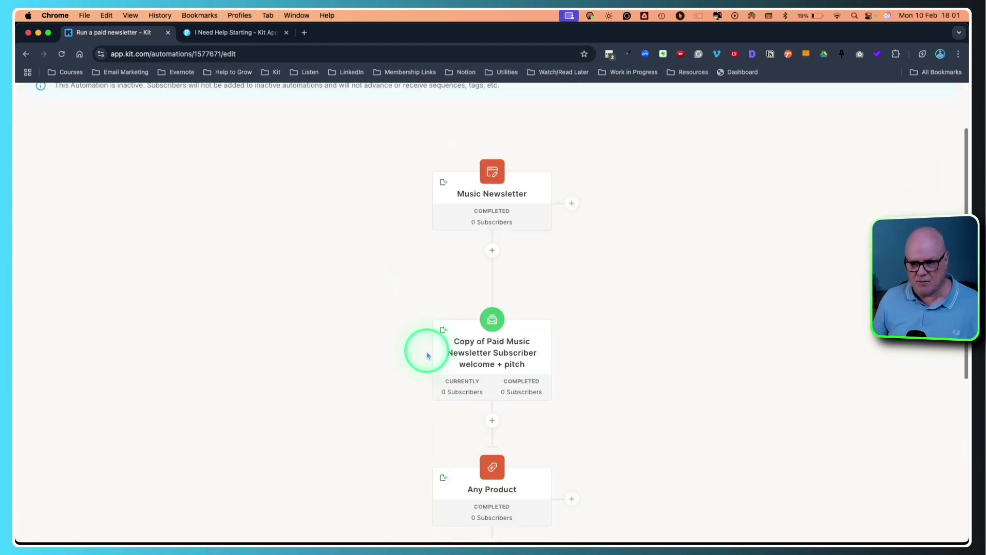
{"action": "scroll", "coordinate": [427, 355], "scroll_direction": "up", "scroll_amount": 3}
{"action": "scroll", "coordinate": [427, 355], "scroll_direction": "down", "scroll_amount": 12}
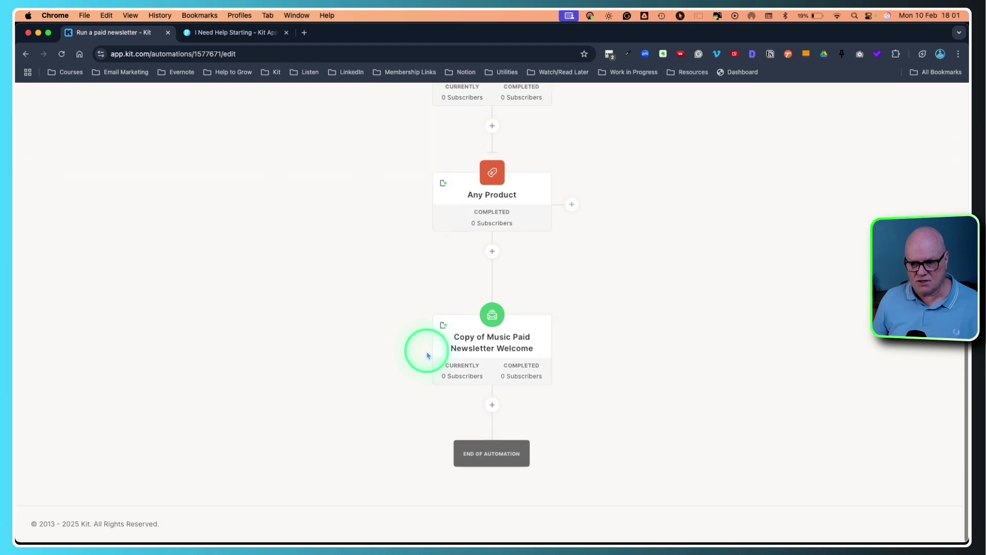
{"action": "scroll", "coordinate": [427, 355], "scroll_direction": "up", "scroll_amount": 10}
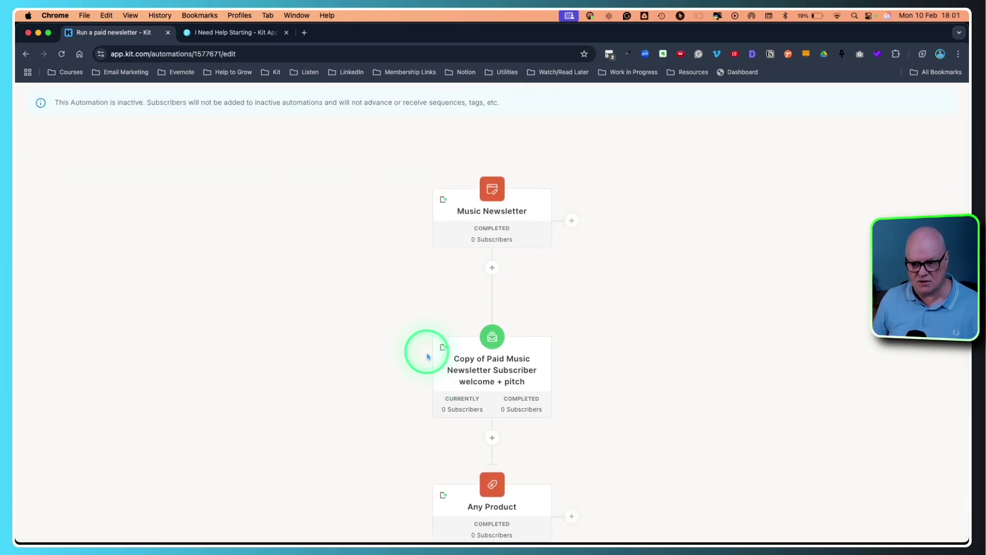
{"action": "scroll", "coordinate": [427, 356], "scroll_direction": "down", "scroll_amount": 4}
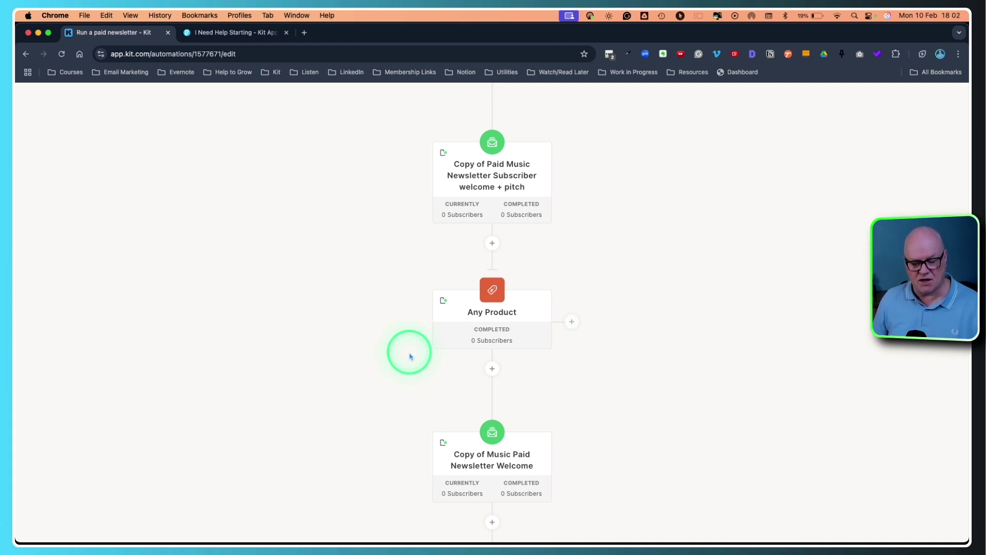
{"action": "scroll", "coordinate": [417, 351], "scroll_direction": "up", "scroll_amount": 5}
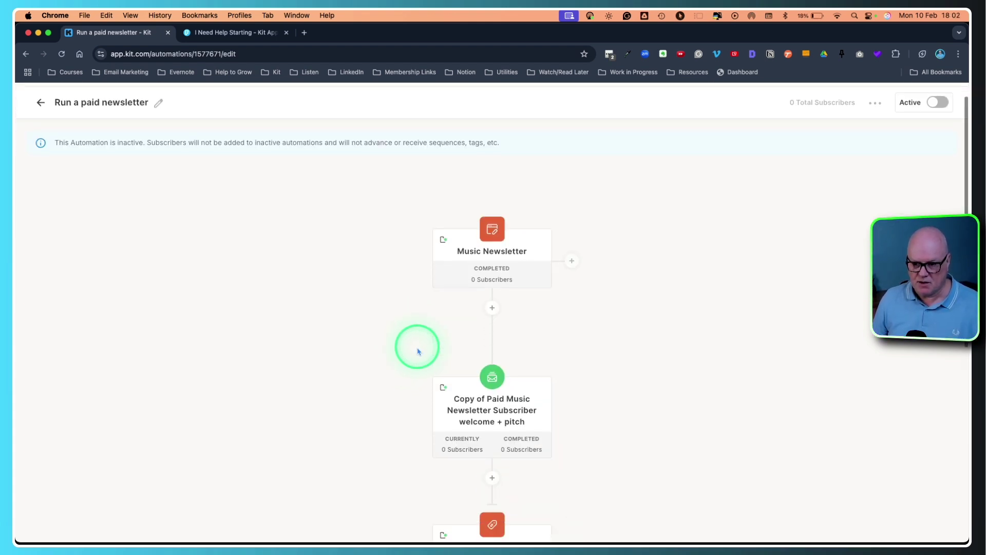
{"action": "scroll", "coordinate": [418, 347], "scroll_direction": "down", "scroll_amount": 1}
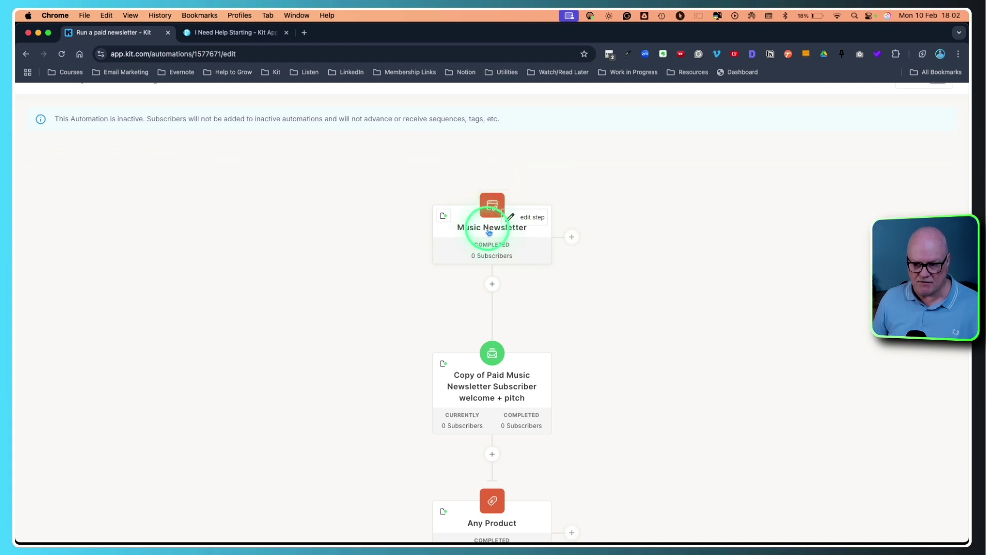
Look through both emails in the "Copy of Paid Music Newsletter Subscriber welcome + pitch" sequence, then return to the automation flow.
{"action": "scroll", "coordinate": [480, 275], "scroll_direction": "down", "scroll_amount": 4}
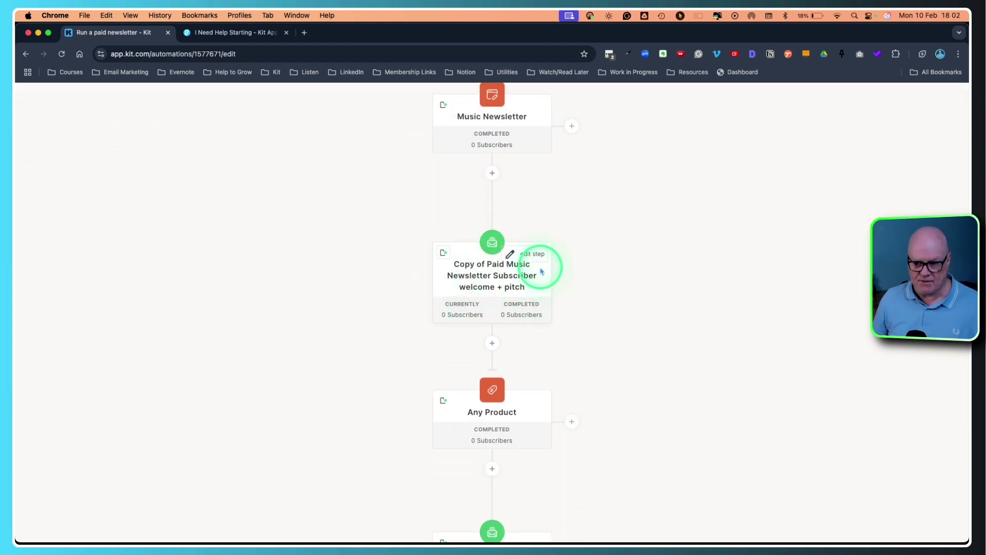
{"action": "left_click", "coordinate": [465, 279]}
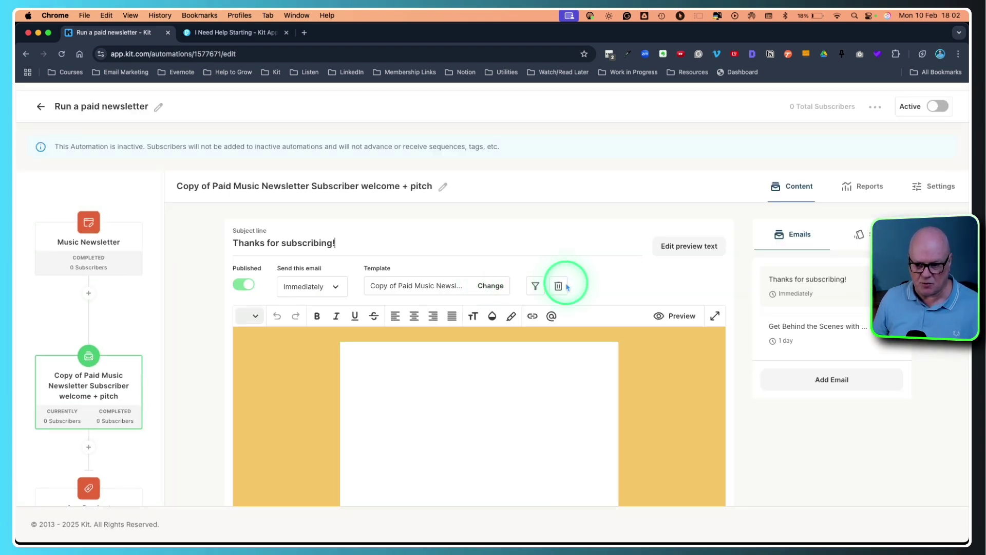
{"action": "left_click", "coordinate": [787, 341]}
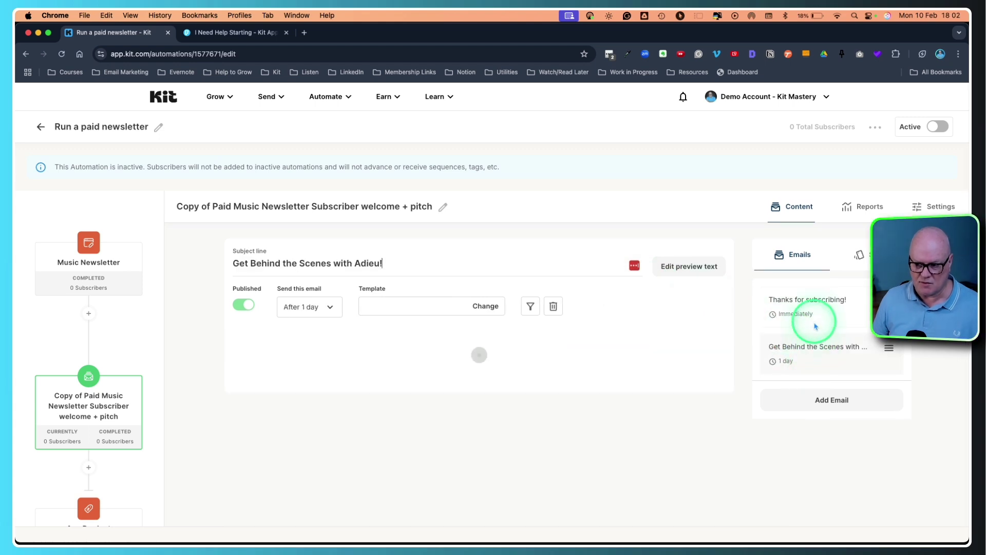
{"action": "left_click", "coordinate": [814, 312]}
{"action": "left_click", "coordinate": [810, 353]}
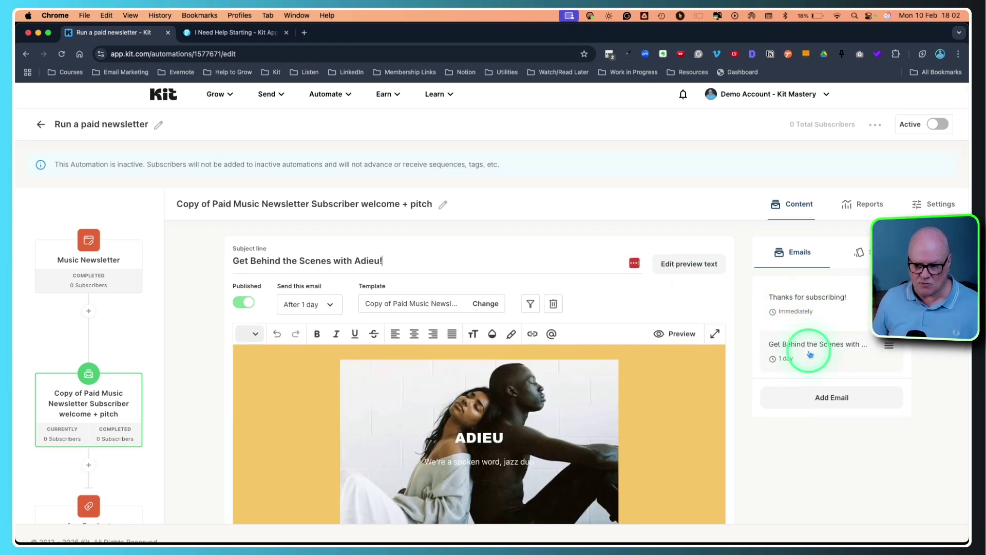
{"action": "left_click", "coordinate": [126, 320]}
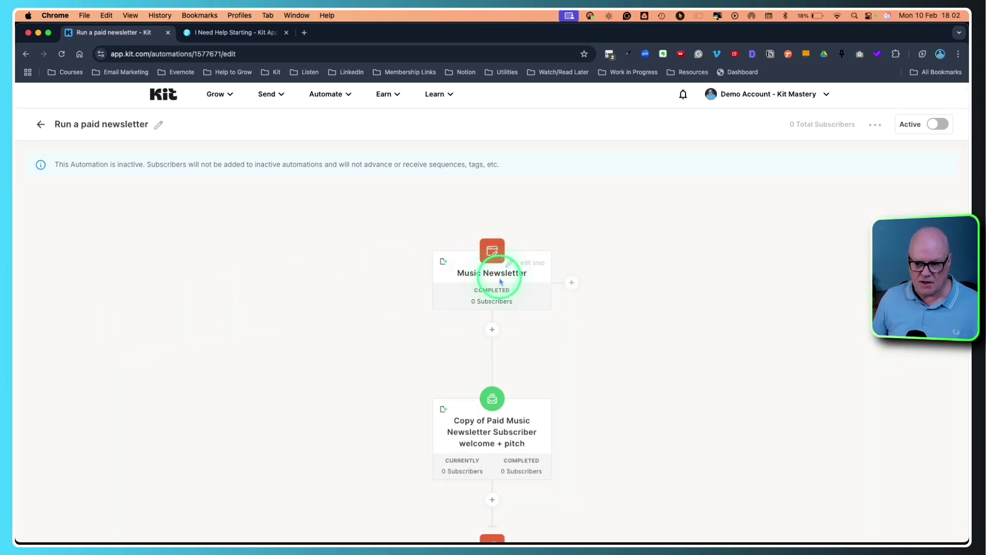
Inspect the settings of the Any Product purchase event and close them without changes, then view the welcome sequence that follows it.
{"action": "scroll", "coordinate": [546, 348], "scroll_direction": "down", "scroll_amount": 3}
{"action": "scroll", "coordinate": [545, 348], "scroll_direction": "down", "scroll_amount": 3}
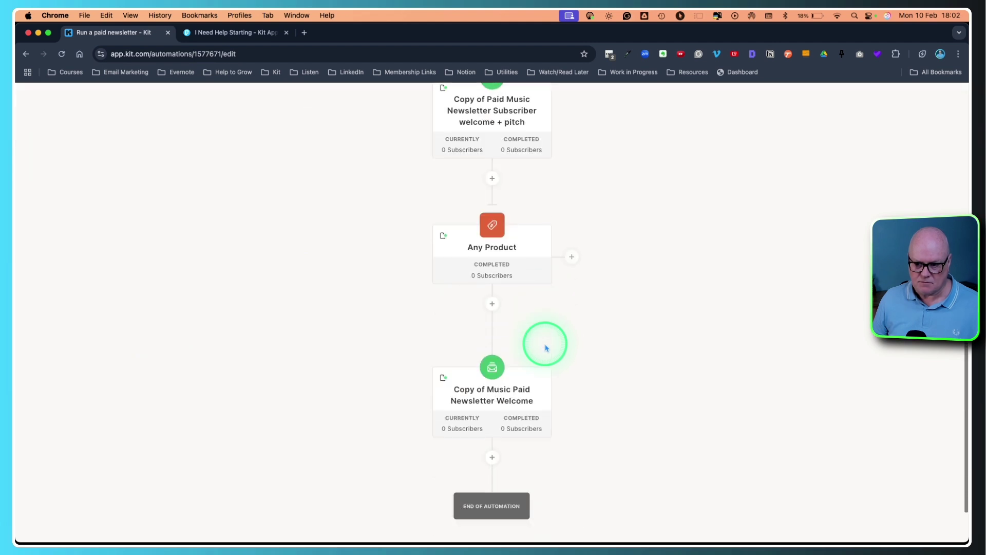
{"action": "left_click", "coordinate": [476, 251]}
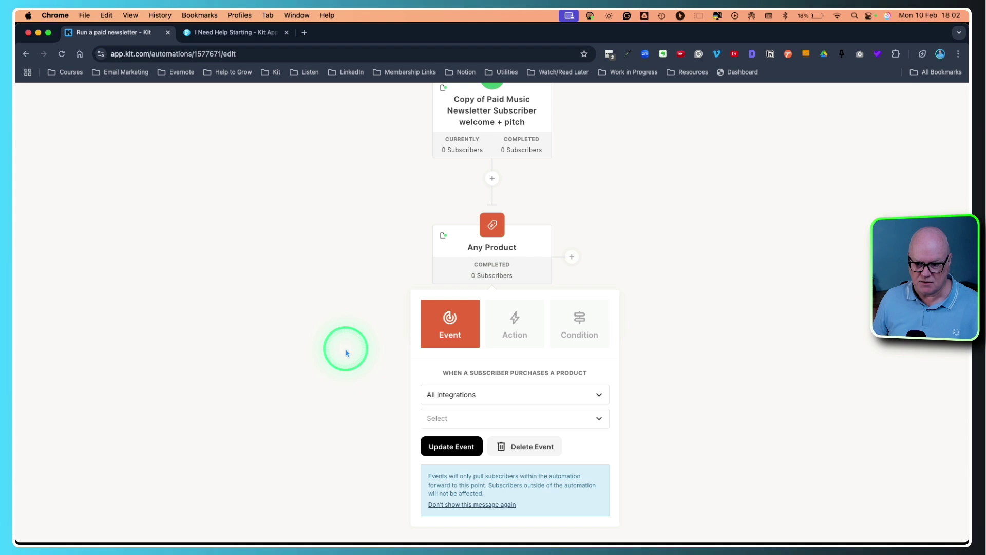
{"action": "scroll", "coordinate": [346, 348], "scroll_direction": "down", "scroll_amount": 2}
{"action": "left_click", "coordinate": [361, 352]}
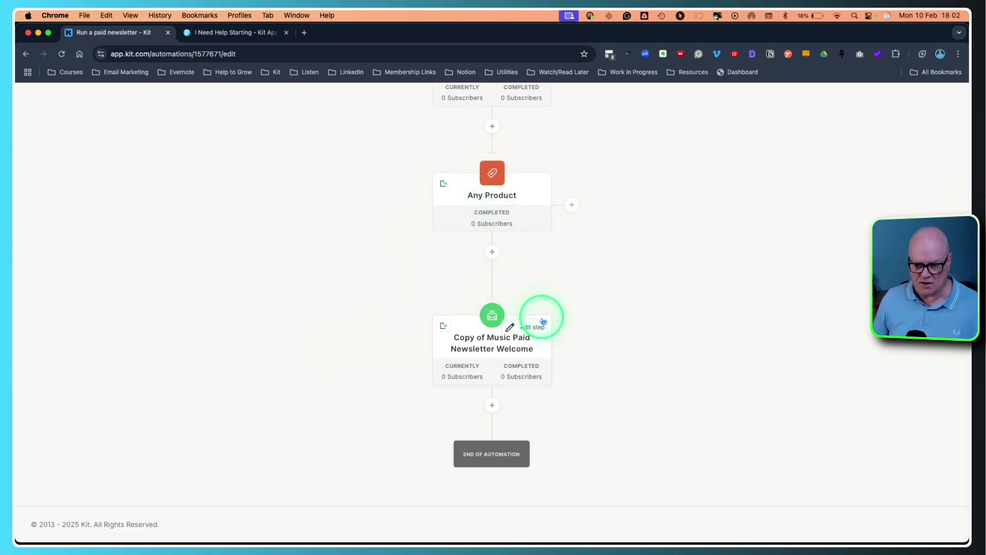
{"action": "scroll", "coordinate": [545, 269], "scroll_direction": "up", "scroll_amount": 8}
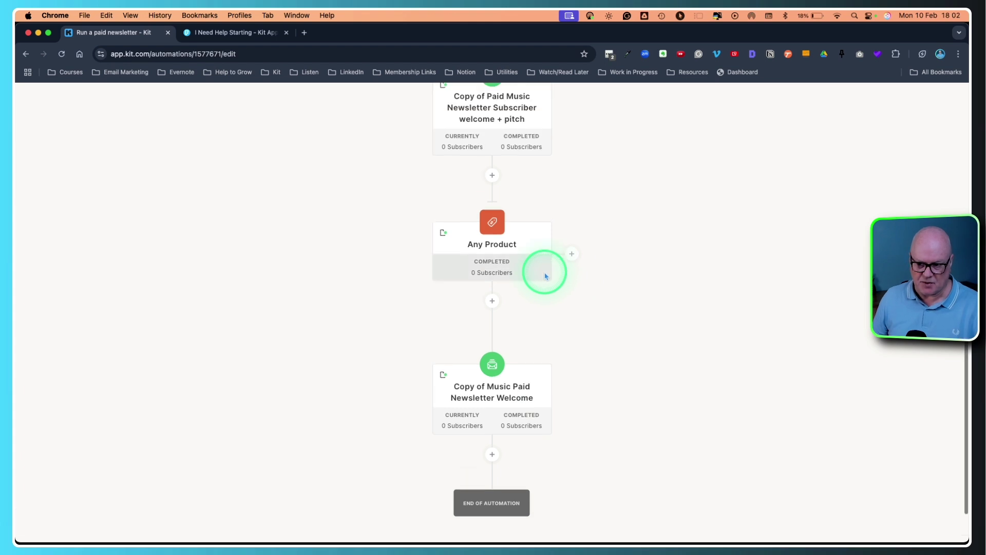
Read through the "Music to our ears..." email in the "Copy of Music Paid Newsletter Welcome" sequence, then return to the automation flow.
{"action": "scroll", "coordinate": [545, 276], "scroll_direction": "down", "scroll_amount": 8}
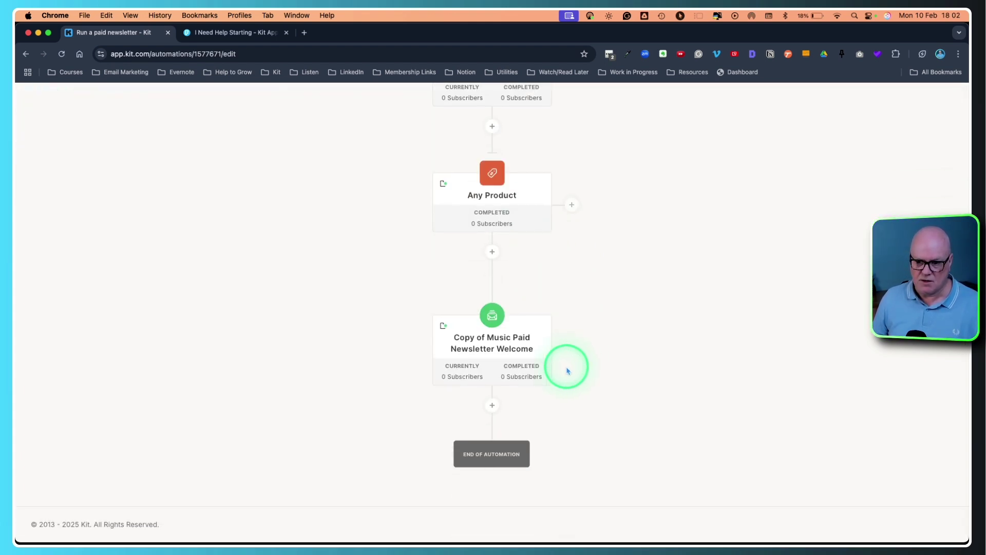
{"action": "left_click", "coordinate": [463, 346]}
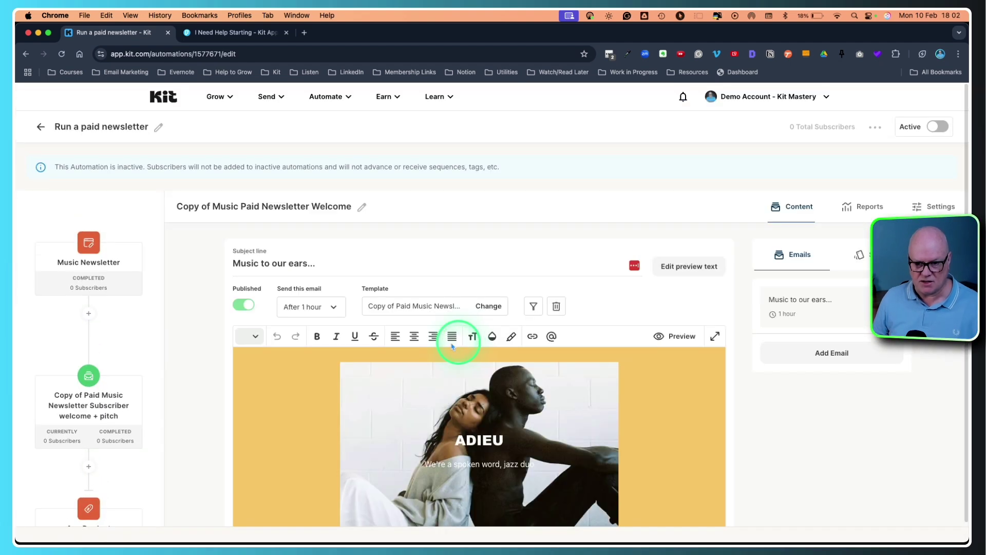
{"action": "scroll", "coordinate": [590, 373], "scroll_direction": "down", "scroll_amount": 3}
{"action": "scroll", "coordinate": [589, 369], "scroll_direction": "down", "scroll_amount": 2}
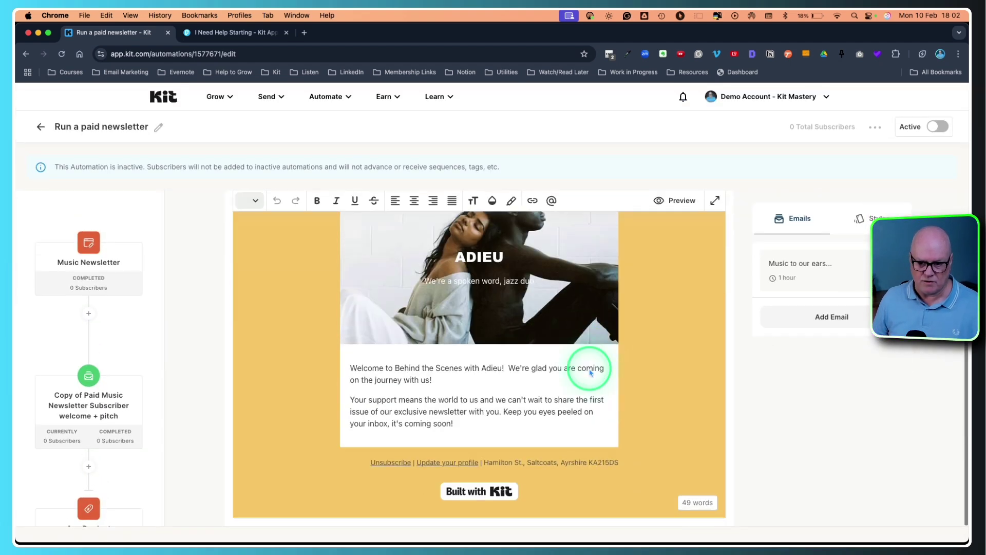
{"action": "scroll", "coordinate": [589, 368], "scroll_direction": "up", "scroll_amount": 6}
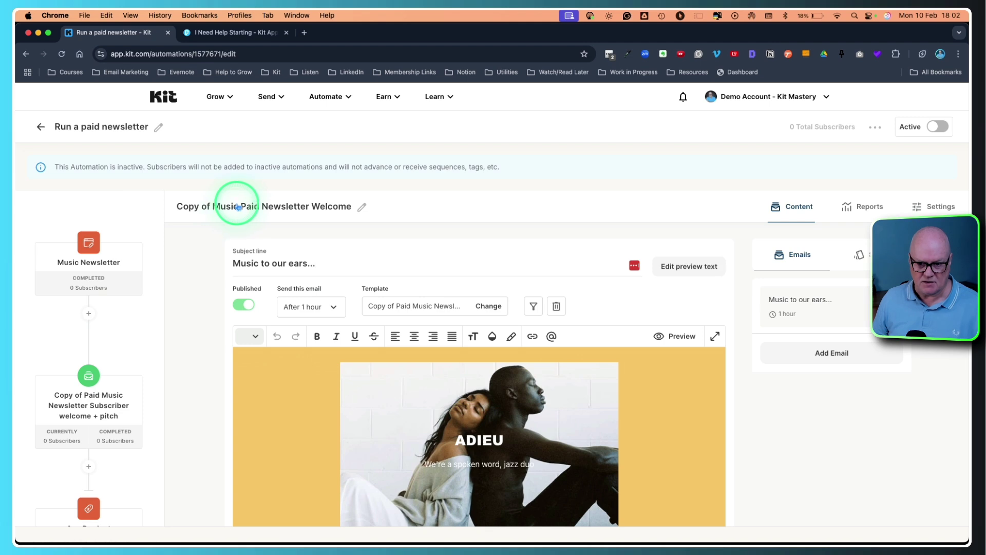
{"action": "left_click_drag", "start_coordinate": [242, 206], "coordinate": [305, 206]}
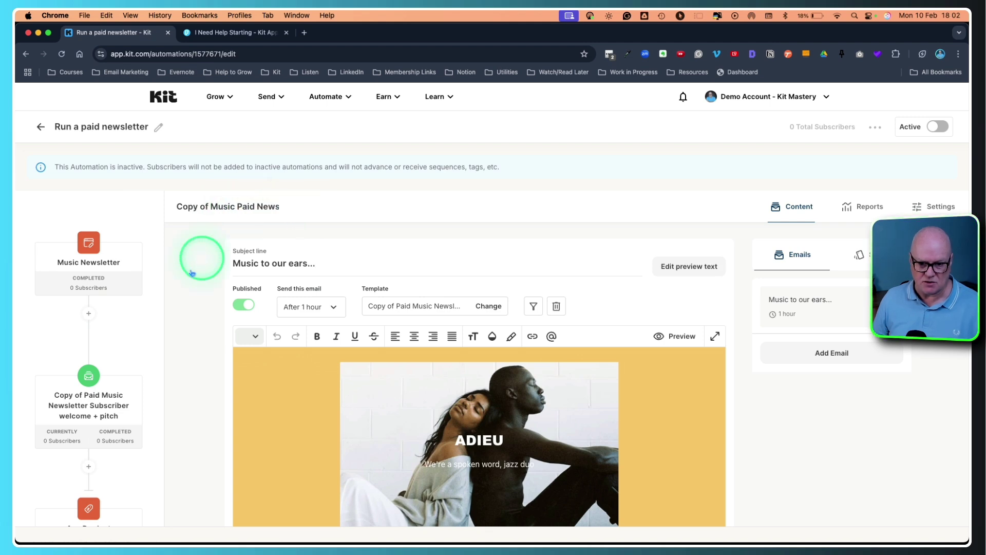
{"action": "left_click", "coordinate": [143, 312]}
Look over the paid newsletter flow down to its end, then leave it for the automations list.
{"action": "scroll", "coordinate": [337, 303], "scroll_direction": "down", "scroll_amount": 5}
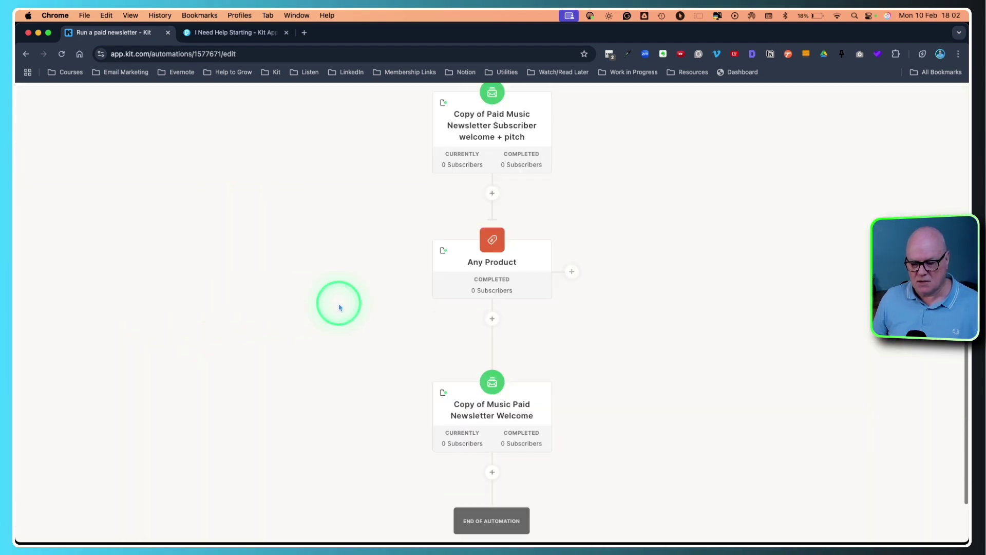
{"action": "scroll", "coordinate": [339, 307], "scroll_direction": "up", "scroll_amount": 5}
{"action": "left_click", "coordinate": [41, 128]}
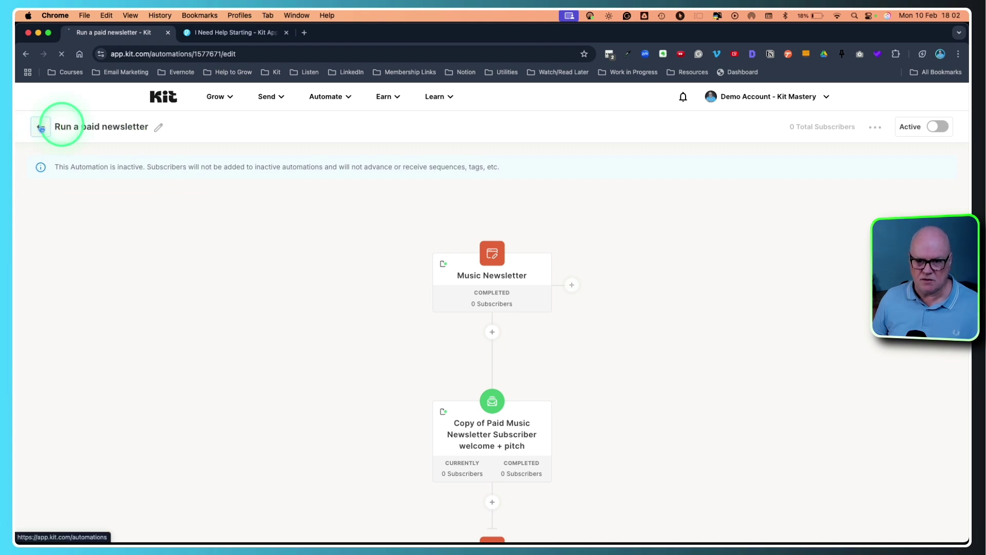